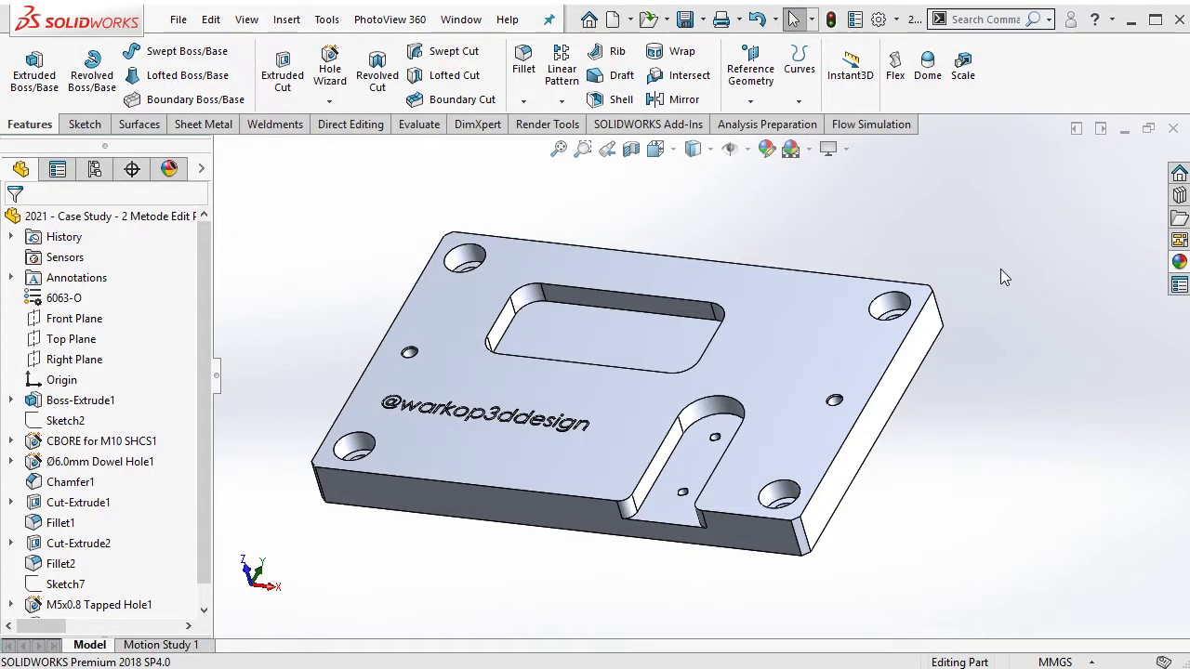
# Tilt the plate, then highlight 'History Tree' and 'Direct Editing' on the PowerPoint title slide.
pyautogui.moveTo(1001, 276); pyautogui.dragTo(1007, 283, button='middle')
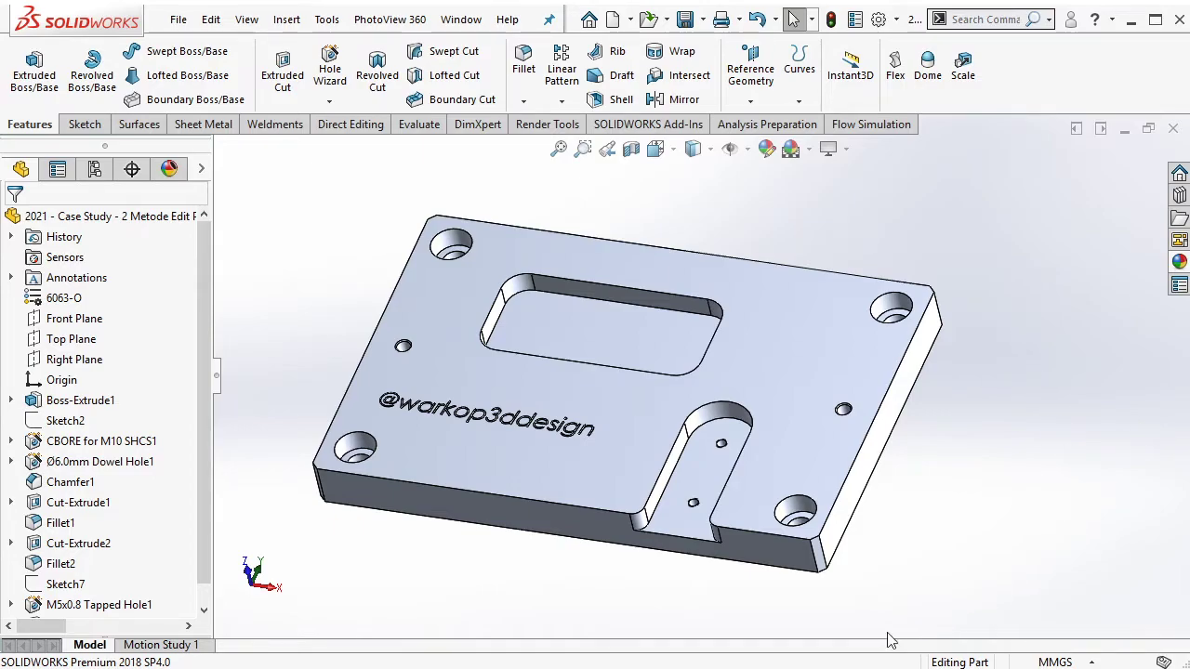
pyautogui.hotkey('alt', 'Tab')
pyautogui.click(119, 59)
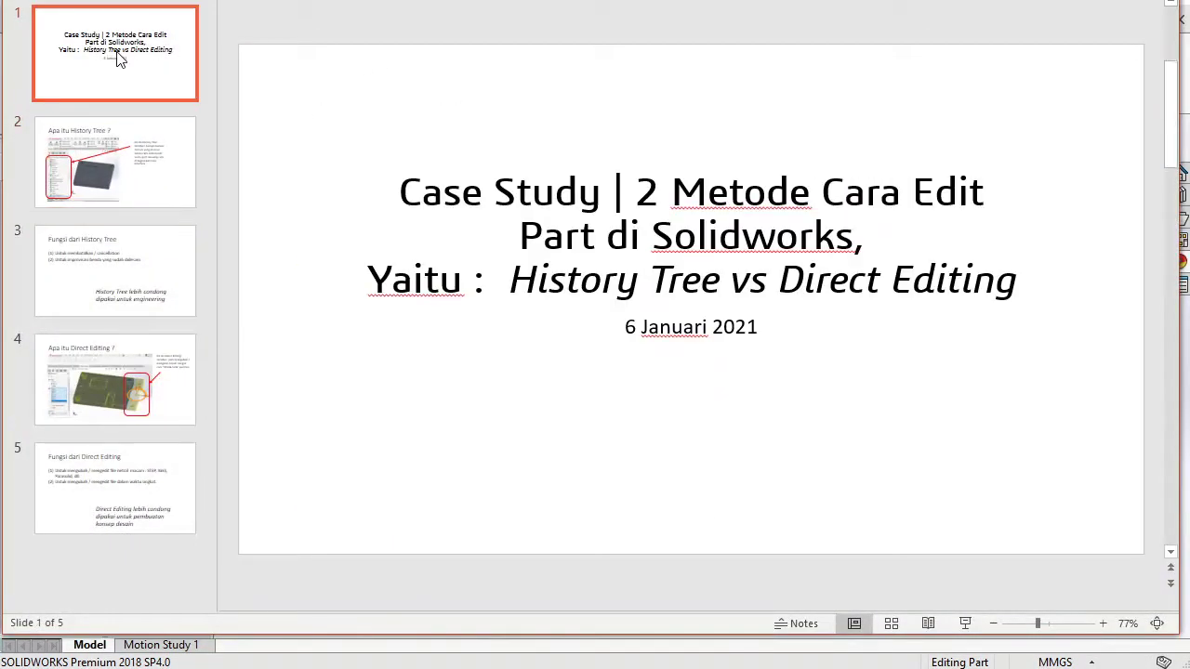
pyautogui.click(539, 295)
pyautogui.moveTo(508, 283); pyautogui.dragTo(695, 295)
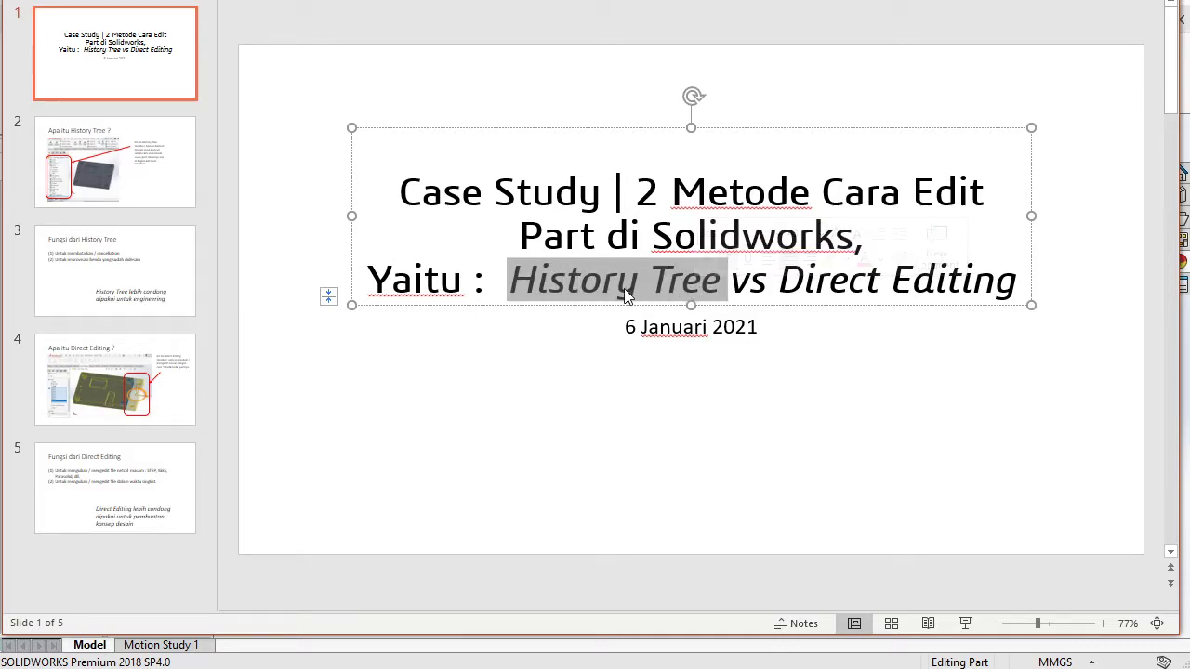
pyautogui.moveTo(777, 278); pyautogui.dragTo(1023, 338)
pyautogui.click(1023, 337)
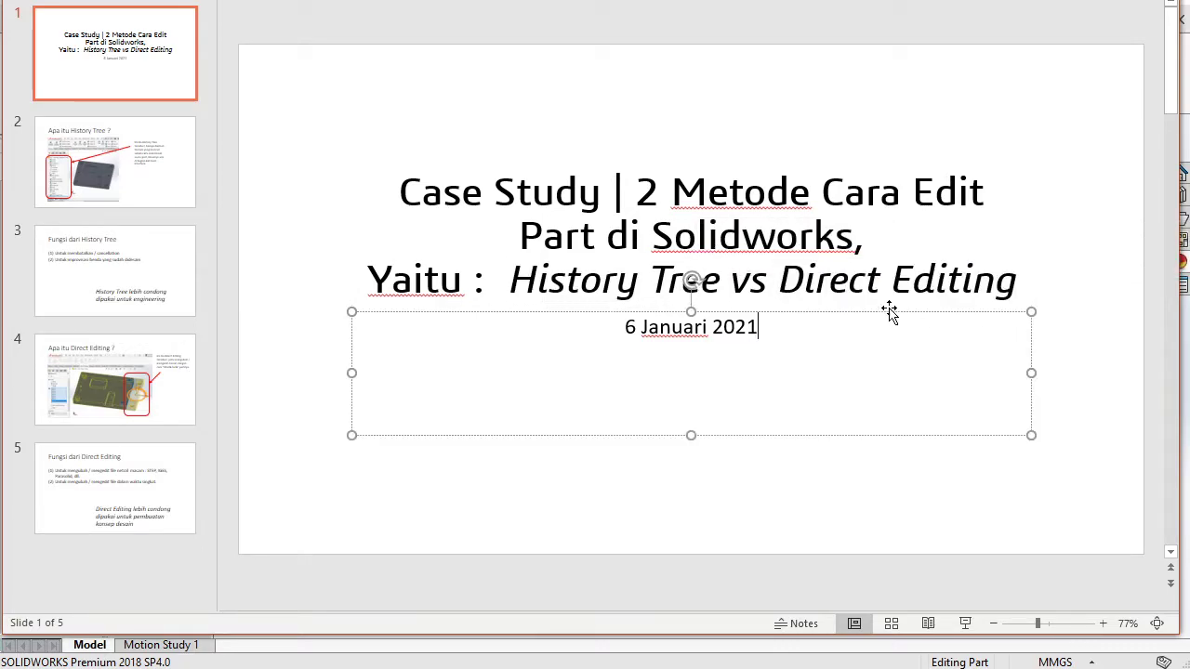
pyautogui.click(1079, 322)
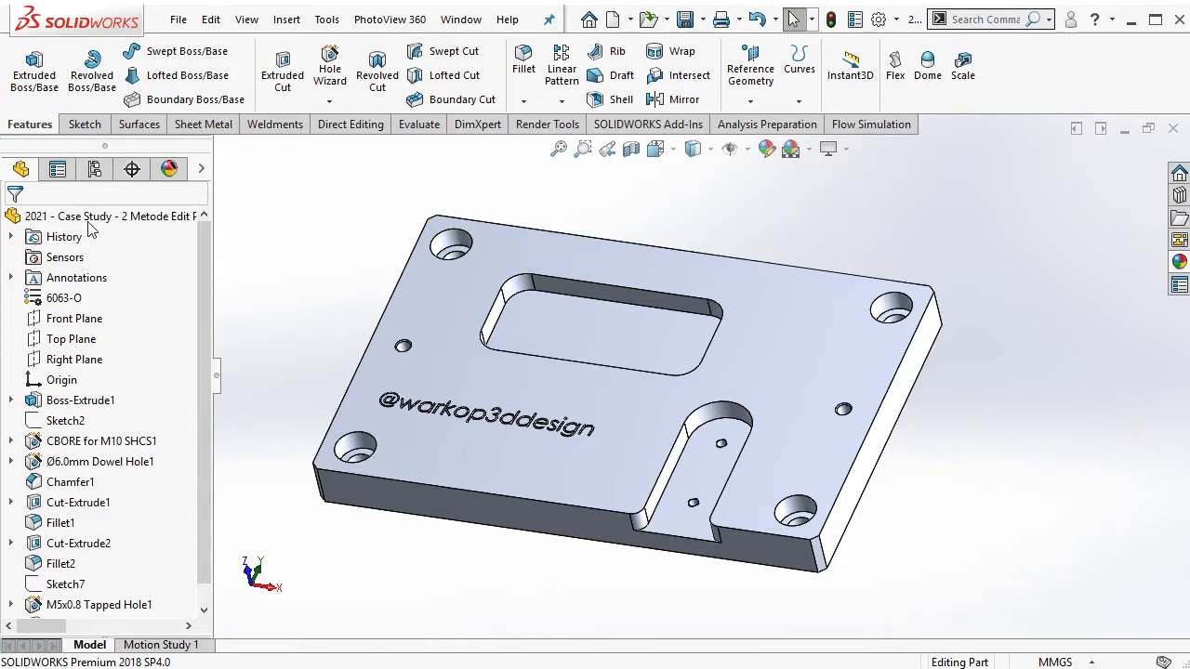
# Highlight the base extrusion, counterbore holes, dowel holes, chamfers, pocket and pocket fillets in the tree.
pyautogui.scroll(-1, 83, 409)
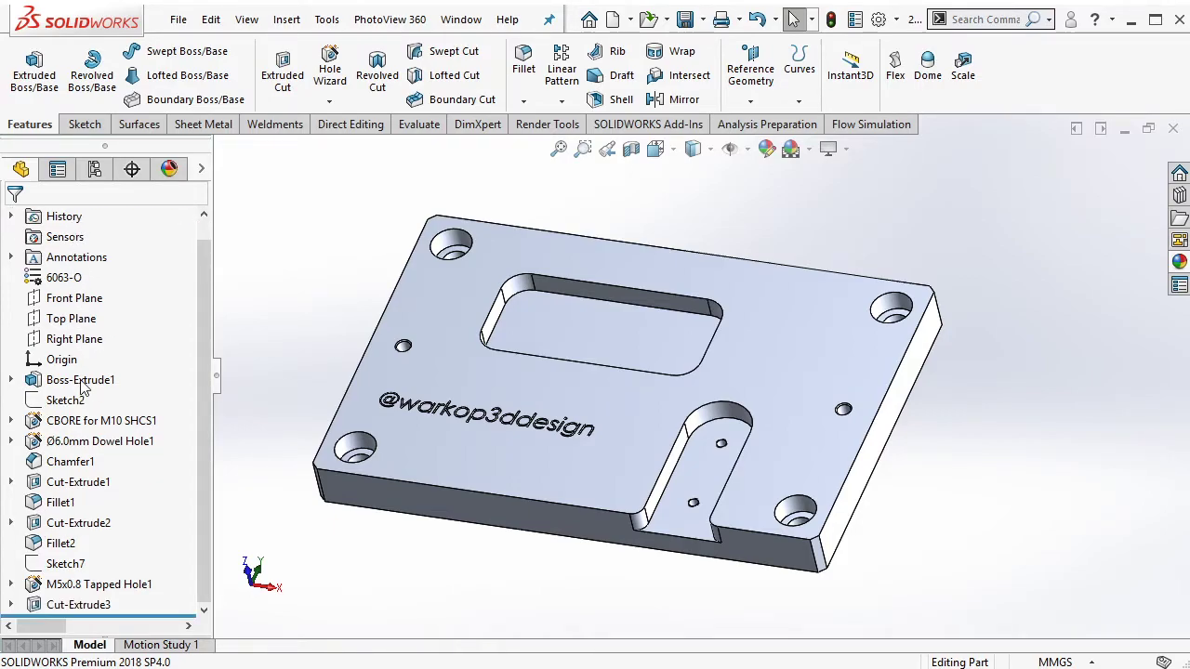
pyautogui.click(84, 389)
pyautogui.click(80, 420)
pyautogui.click(74, 442)
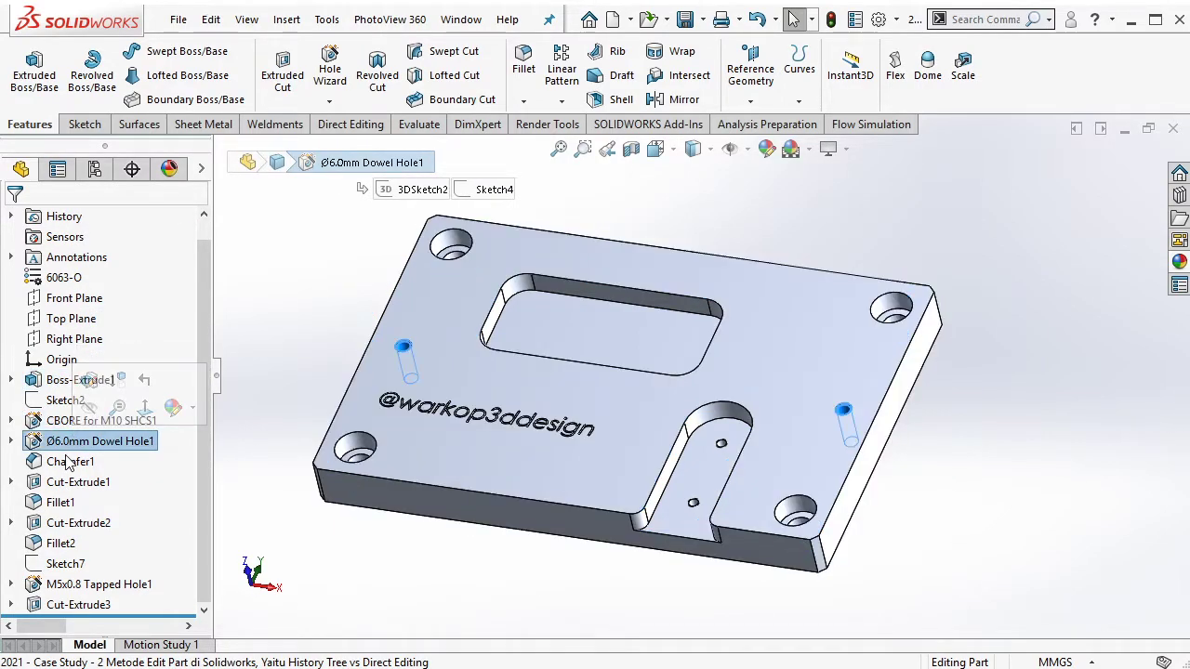
pyautogui.click(71, 463)
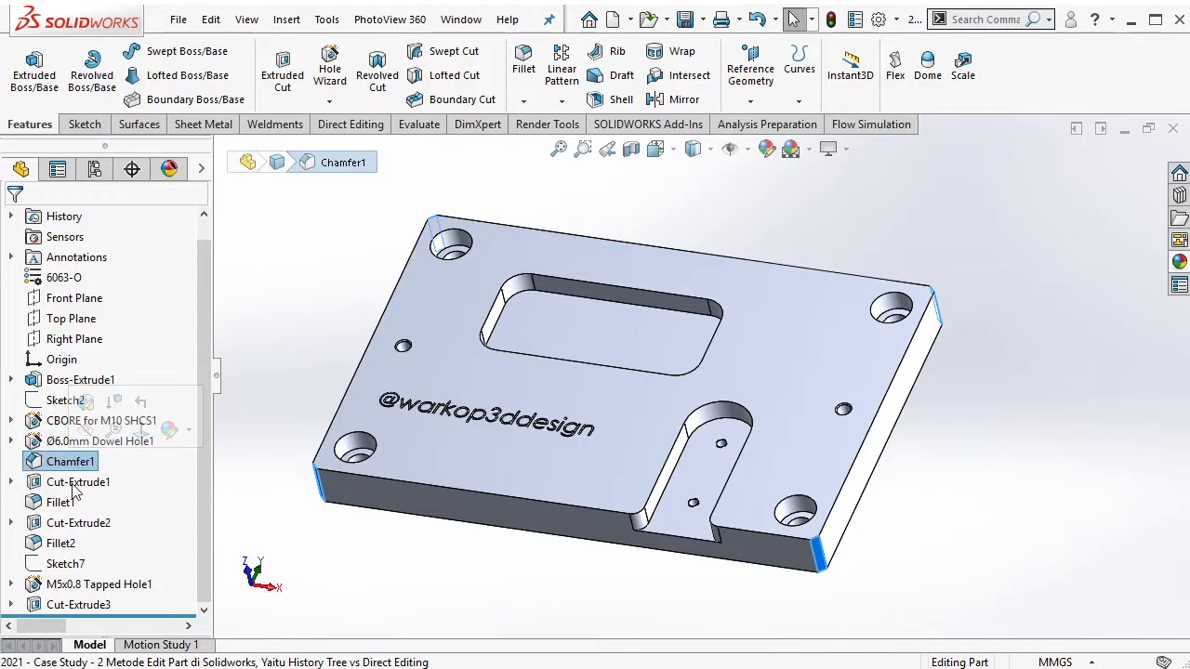
pyautogui.click(74, 484)
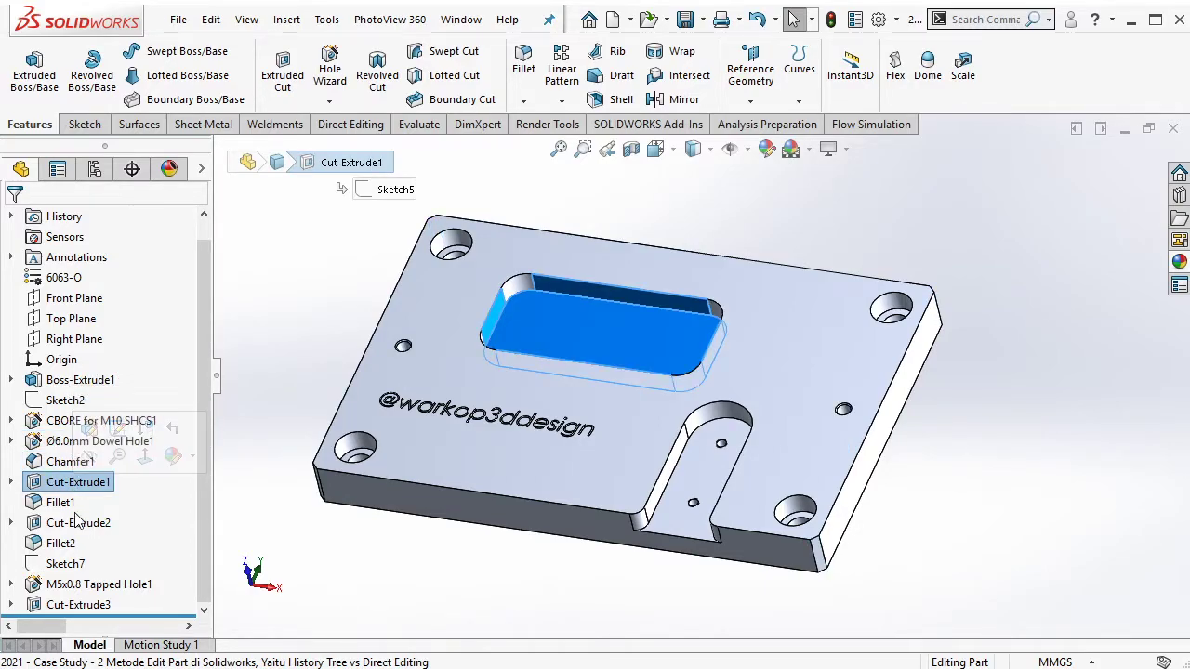
pyautogui.click(57, 503)
# Highlight the slot cut, slot fillets, M5x0.8 tapped holes, engraved text, then the whole base plate.
pyautogui.click(61, 524)
pyautogui.click(61, 544)
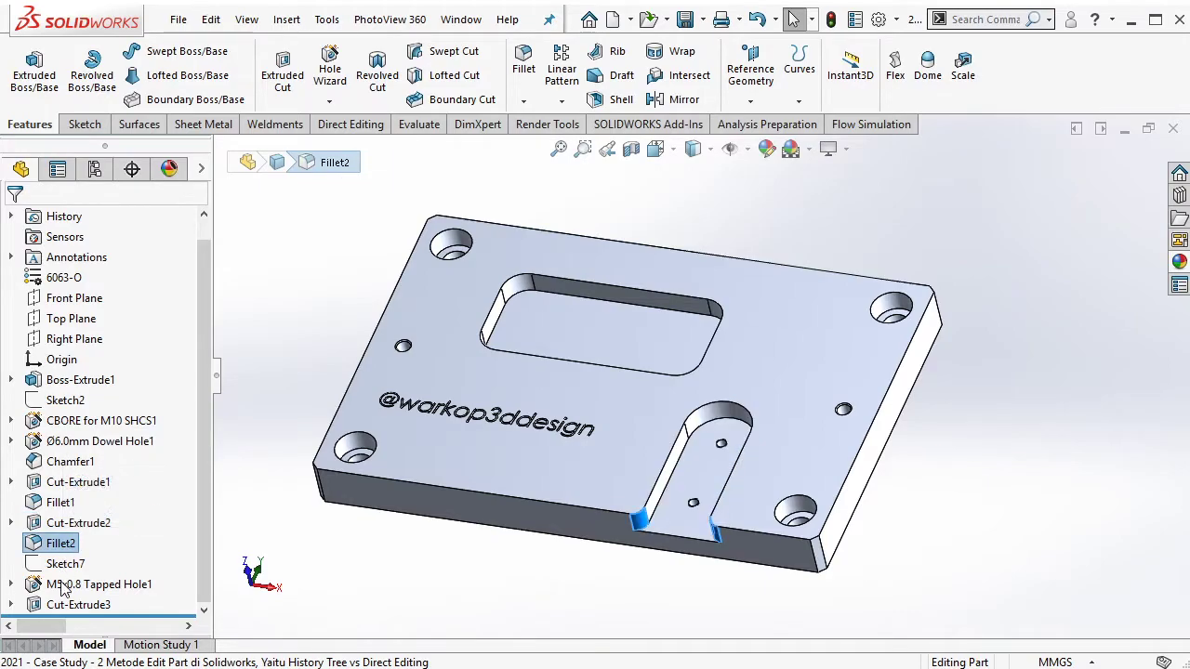
pyautogui.click(63, 585)
pyautogui.click(63, 604)
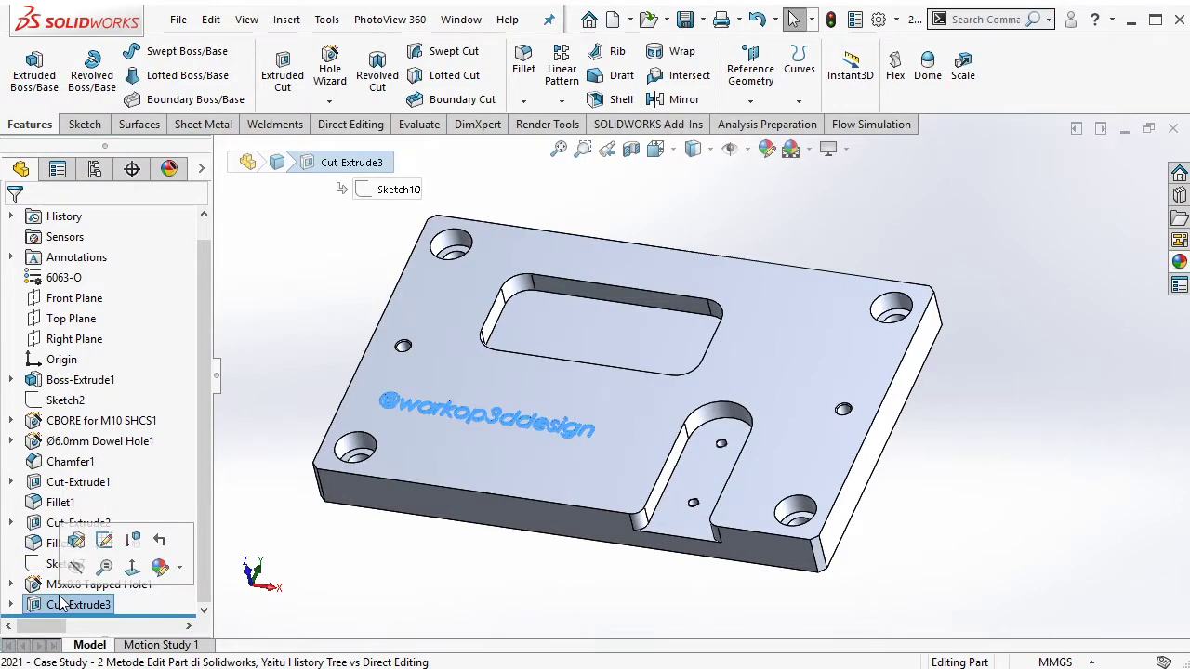
pyautogui.click(67, 381)
pyautogui.scroll(1, 73, 307)
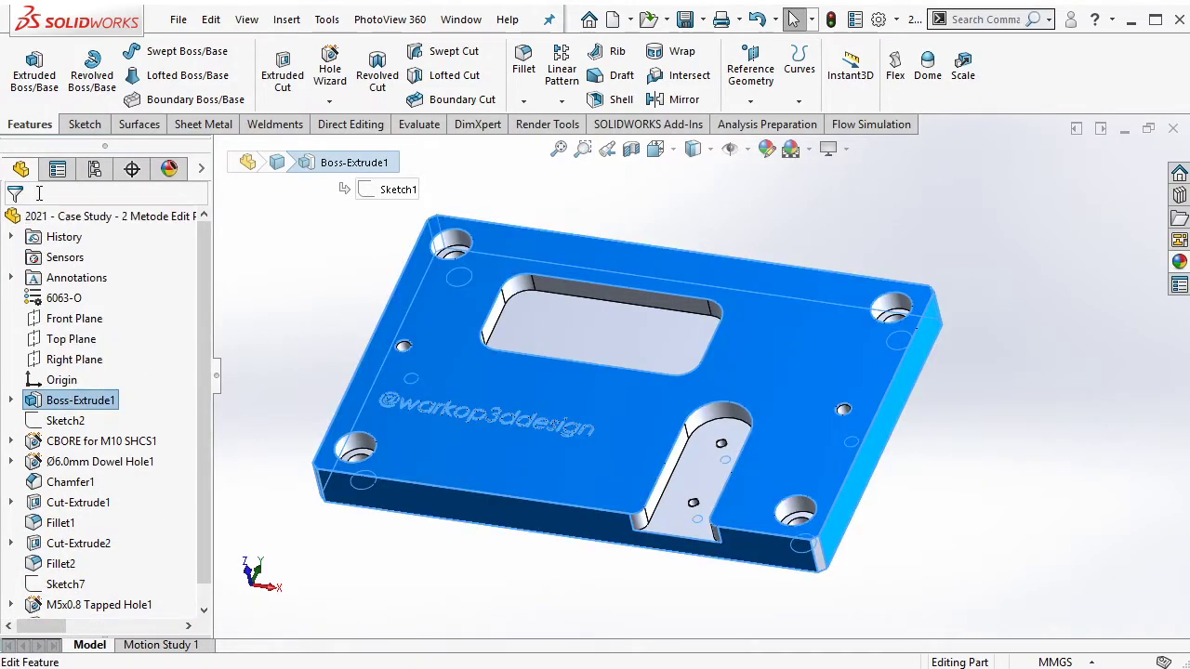
pyautogui.scroll(-1, 26, 413)
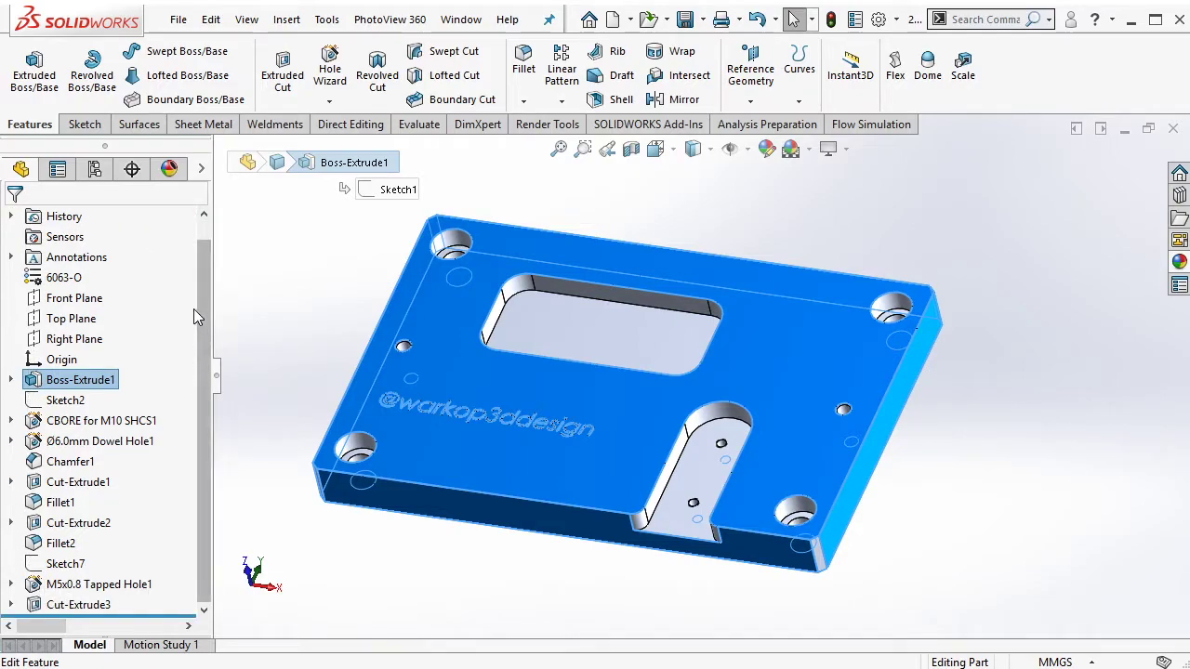
pyautogui.scroll(1, 193, 308)
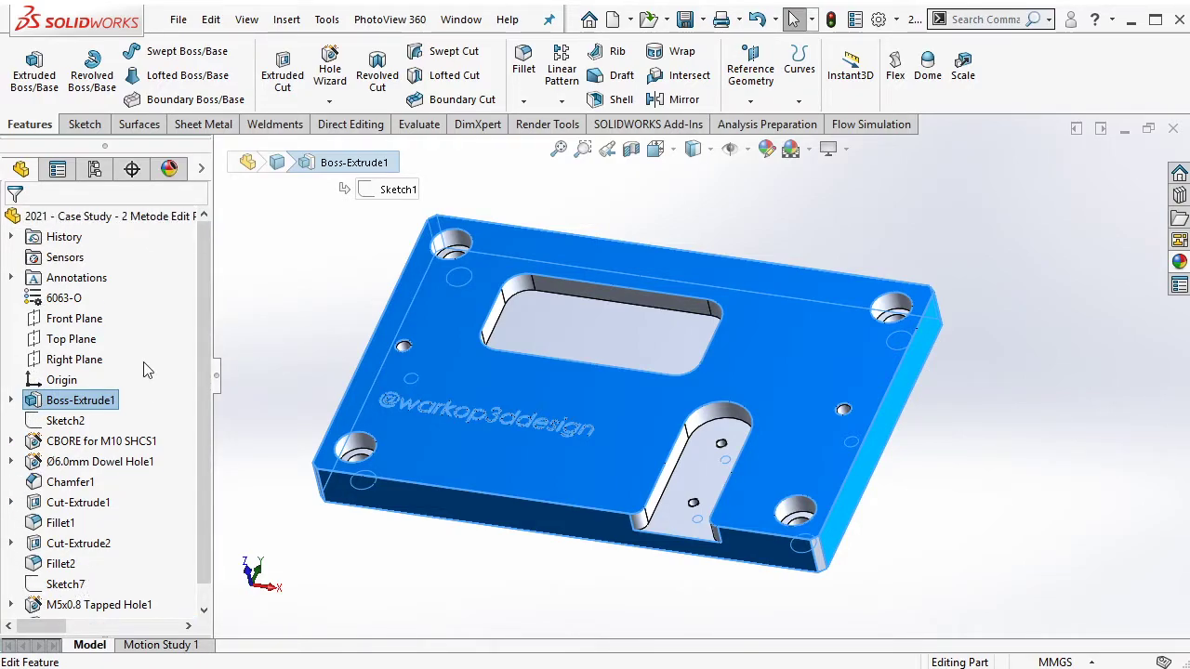
pyautogui.scroll(-1, 69, 604)
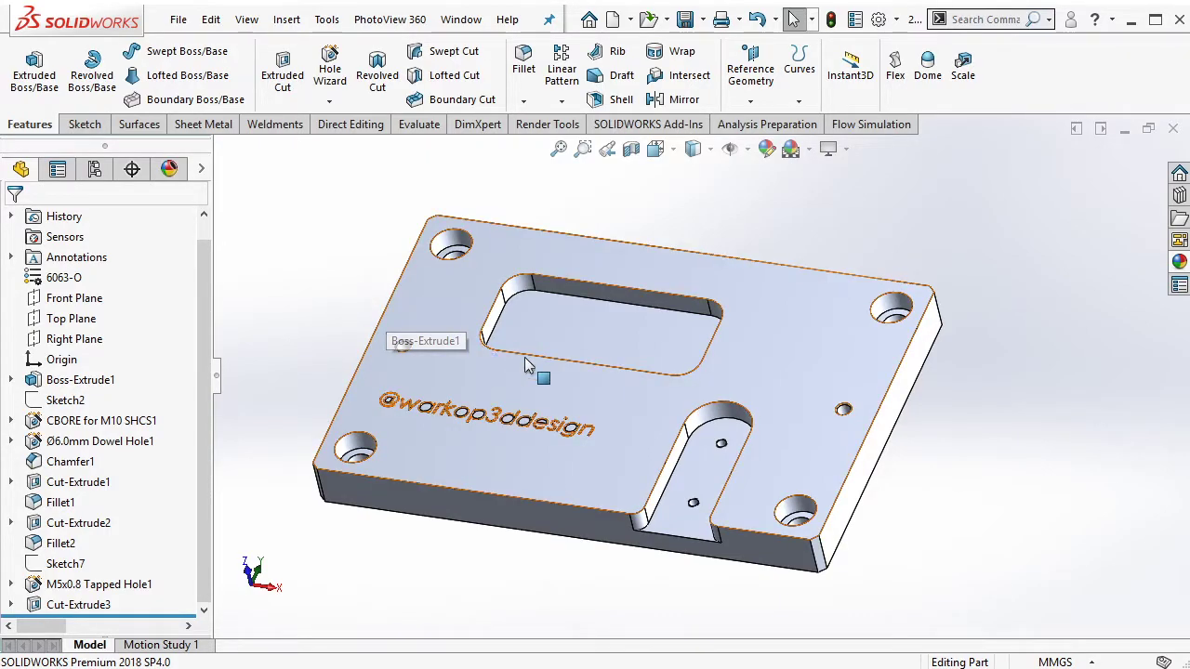
# Display the base plate's sketch dimensions and orbit to a flatter top-down view.
pyautogui.doubleClick(80, 379)
pyautogui.moveTo(570, 342); pyautogui.dragTo(678, 505, button='middle')
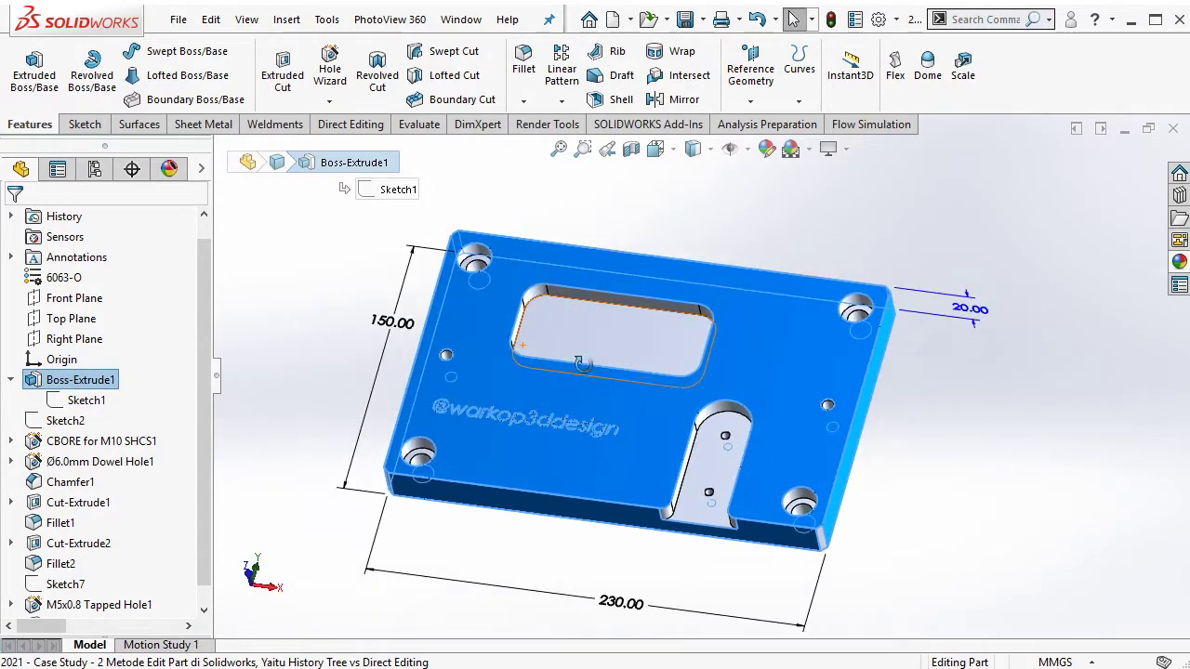
pyautogui.click(270, 409)
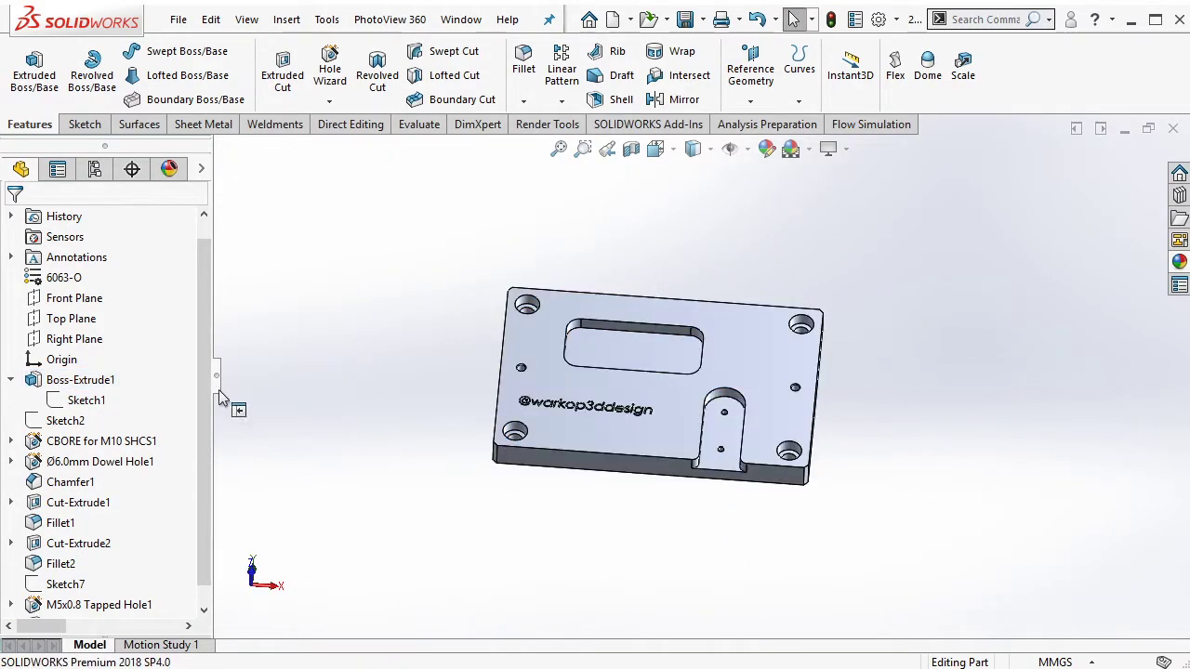
pyautogui.doubleClick(90, 382)
pyautogui.moveTo(624, 393); pyautogui.dragTo(650, 465, button='middle')
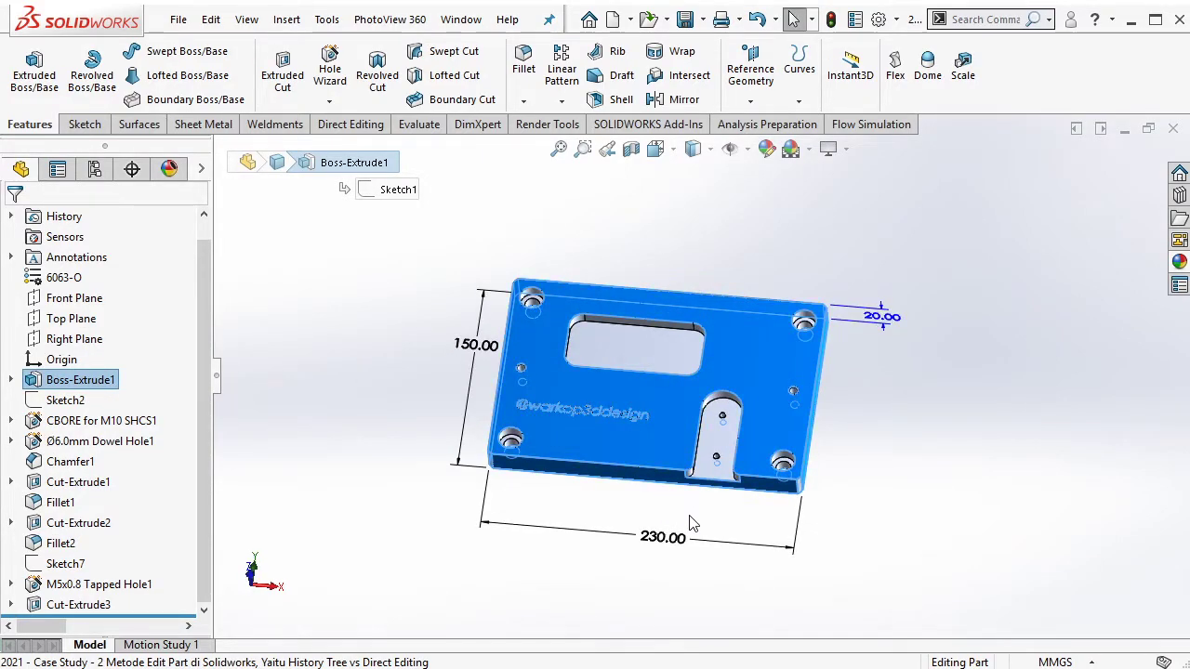
pyautogui.scroll(-2, 693, 523)
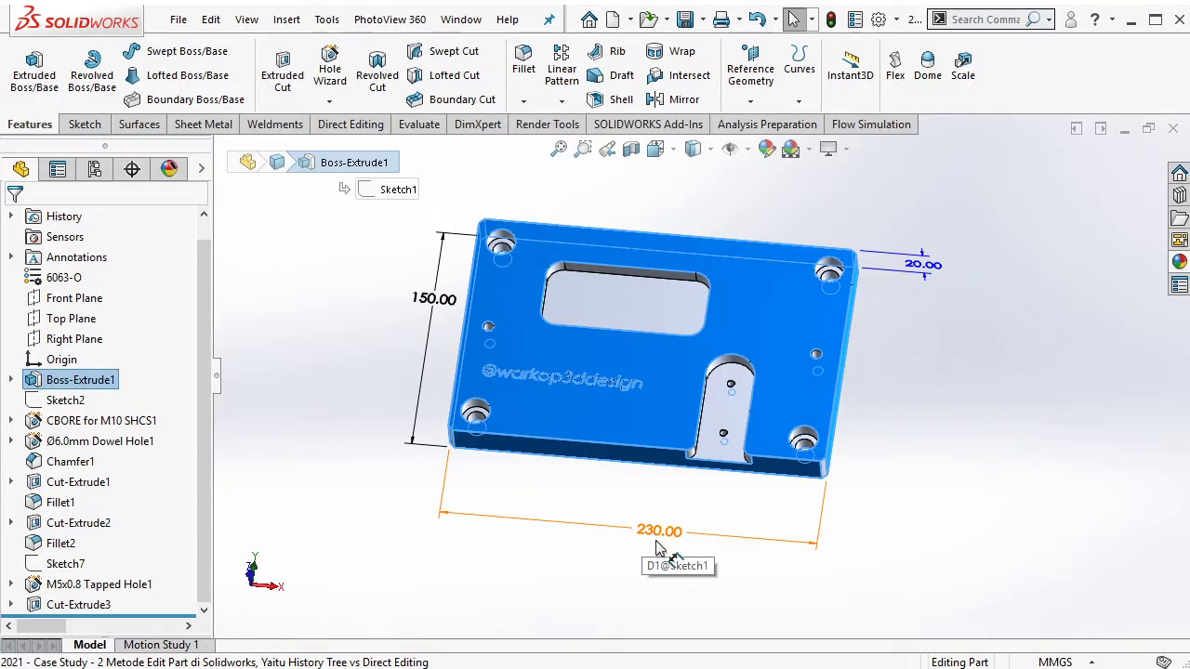
# Change the 230 mm plate length dimension to 250 mm and rebuild.
pyautogui.doubleClick(658, 535)
pyautogui.write('2')
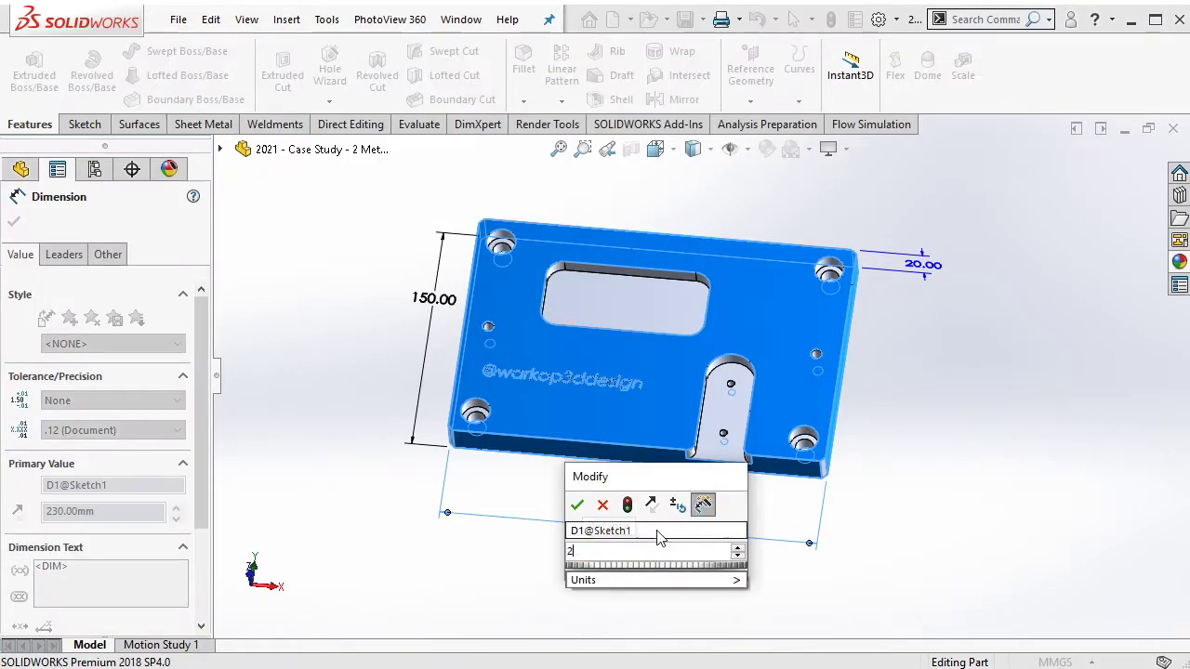
pyautogui.write('50')
pyautogui.click(628, 504)
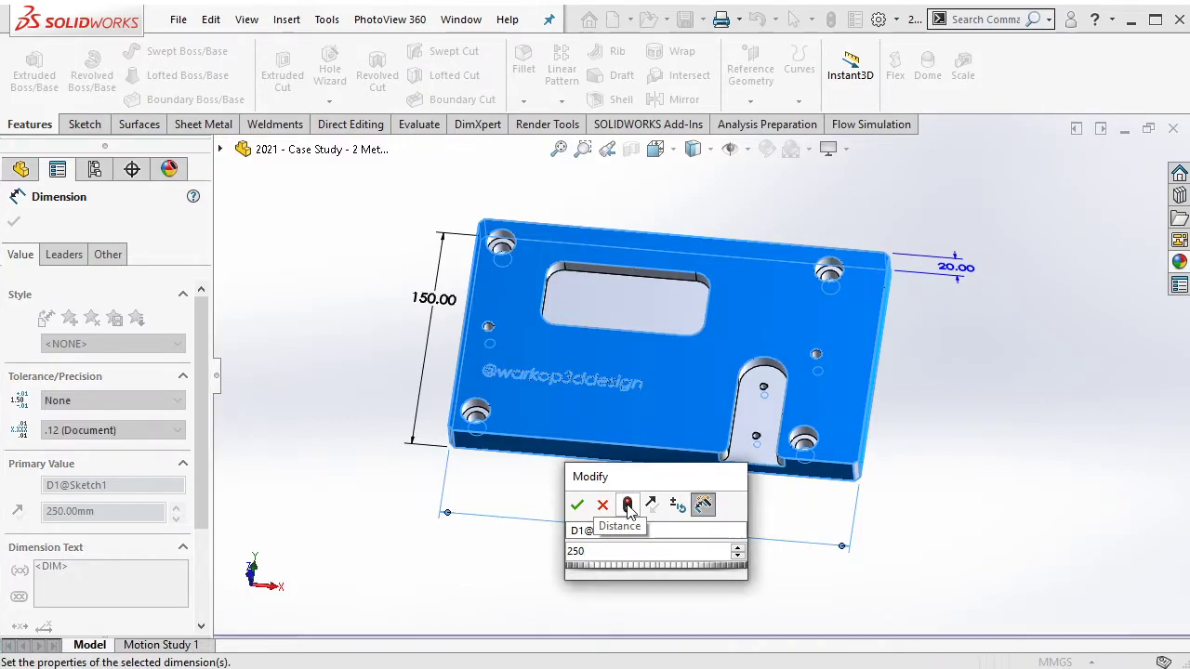
pyautogui.click(576, 505)
pyautogui.scroll(-2, 832, 290)
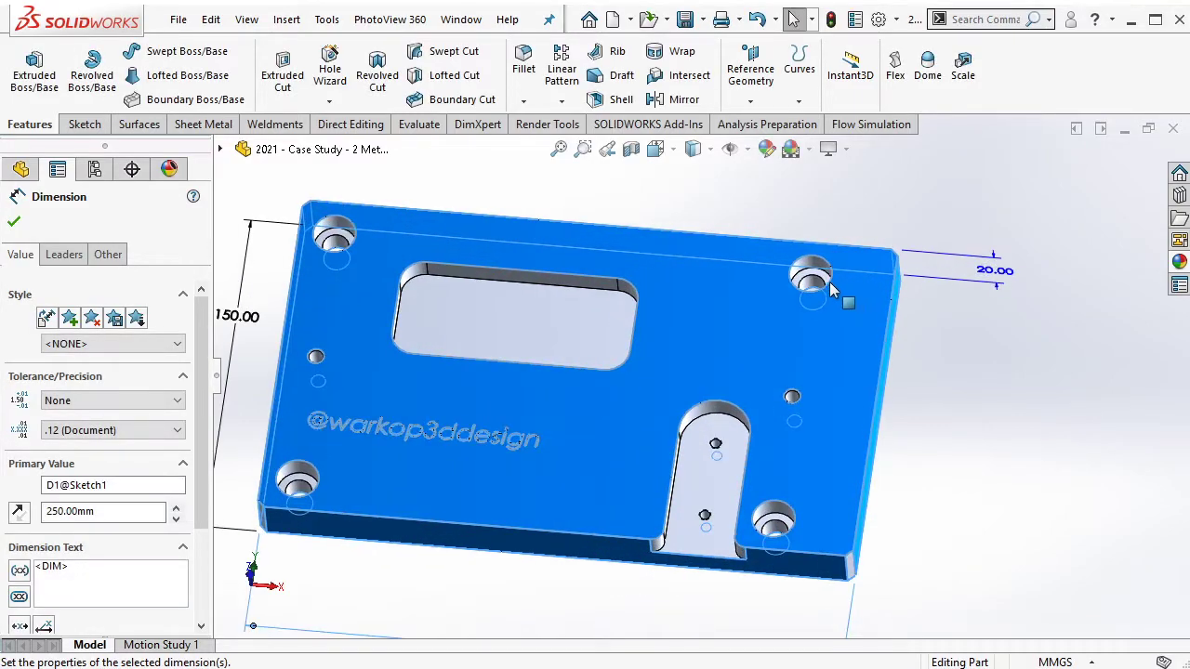
pyautogui.click(816, 282)
# Change the hole-layout sketch's 215 mm hole spacing to 225 mm and rebuild.
pyautogui.click(65, 401)
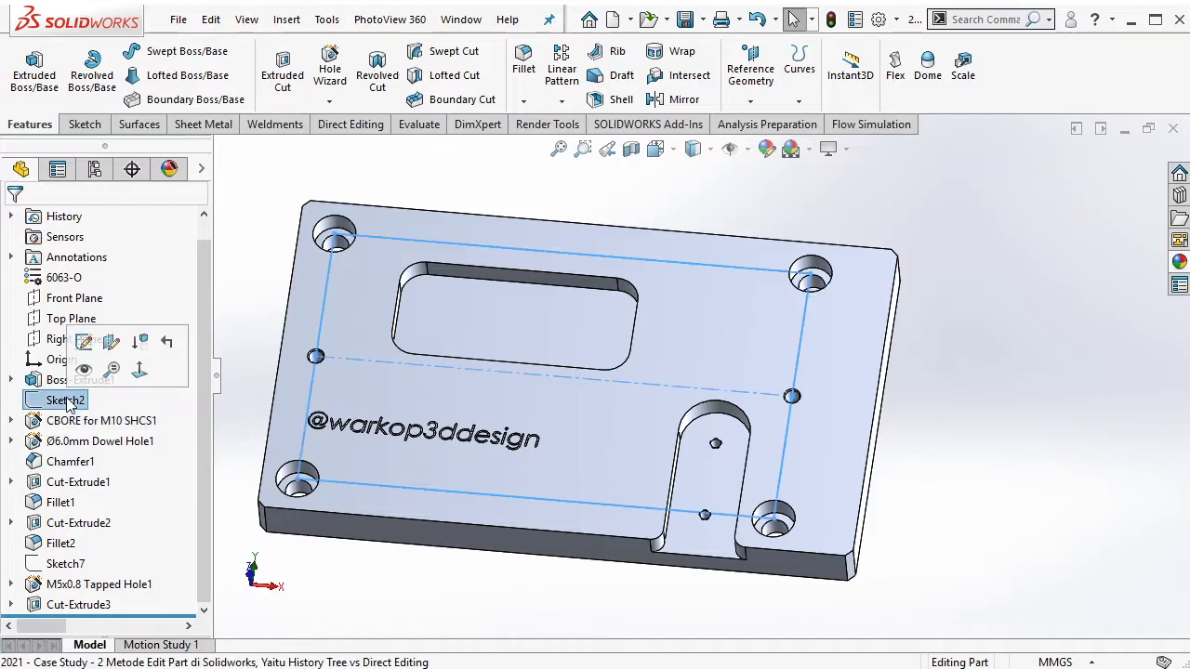
pyautogui.click(11, 421)
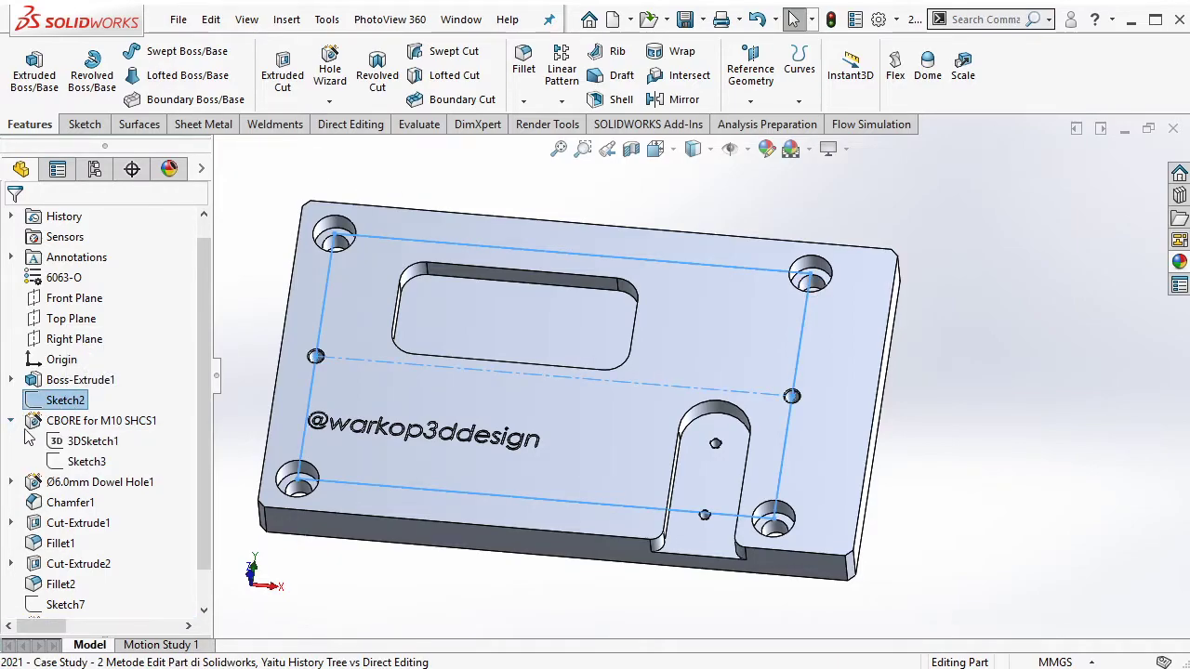
pyautogui.click(79, 441)
pyautogui.click(69, 462)
pyautogui.click(65, 401)
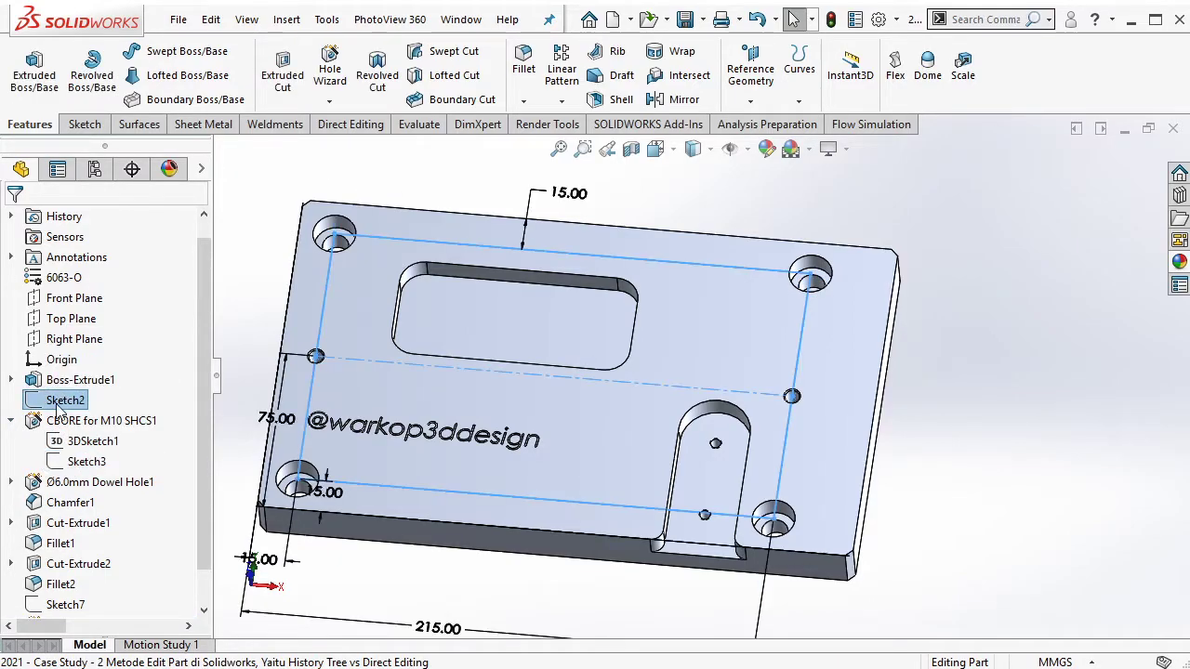
pyautogui.moveTo(595, 521); pyautogui.dragTo(523, 545, button='middle')
pyautogui.doubleClick(490, 588)
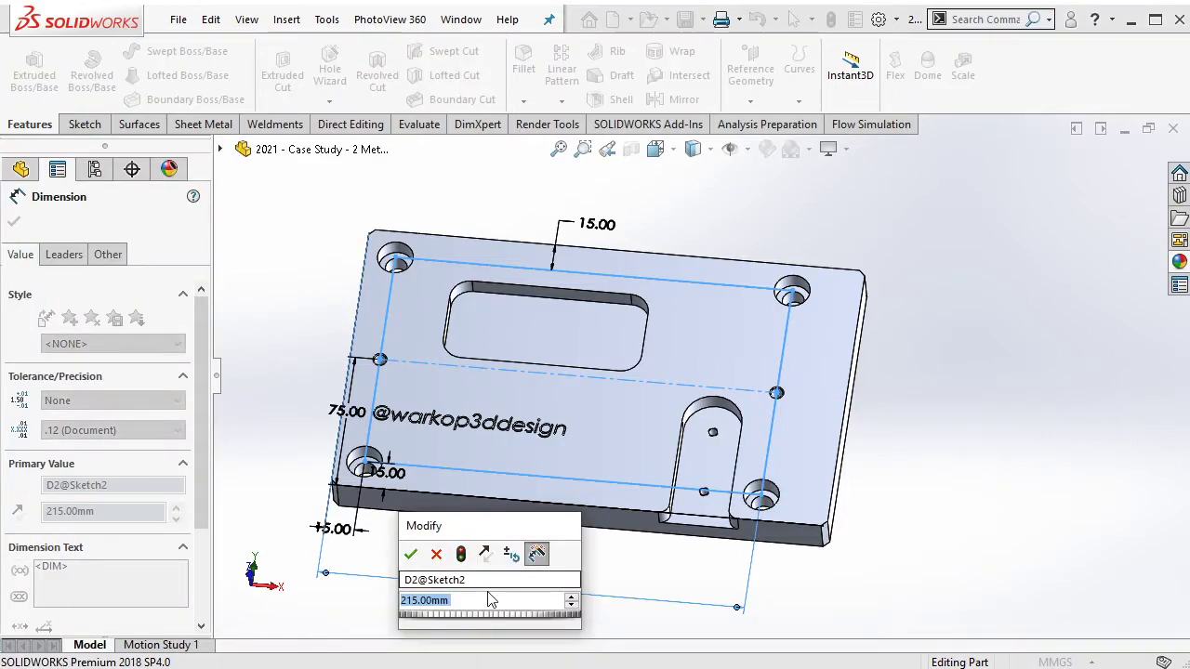
pyautogui.write('225')
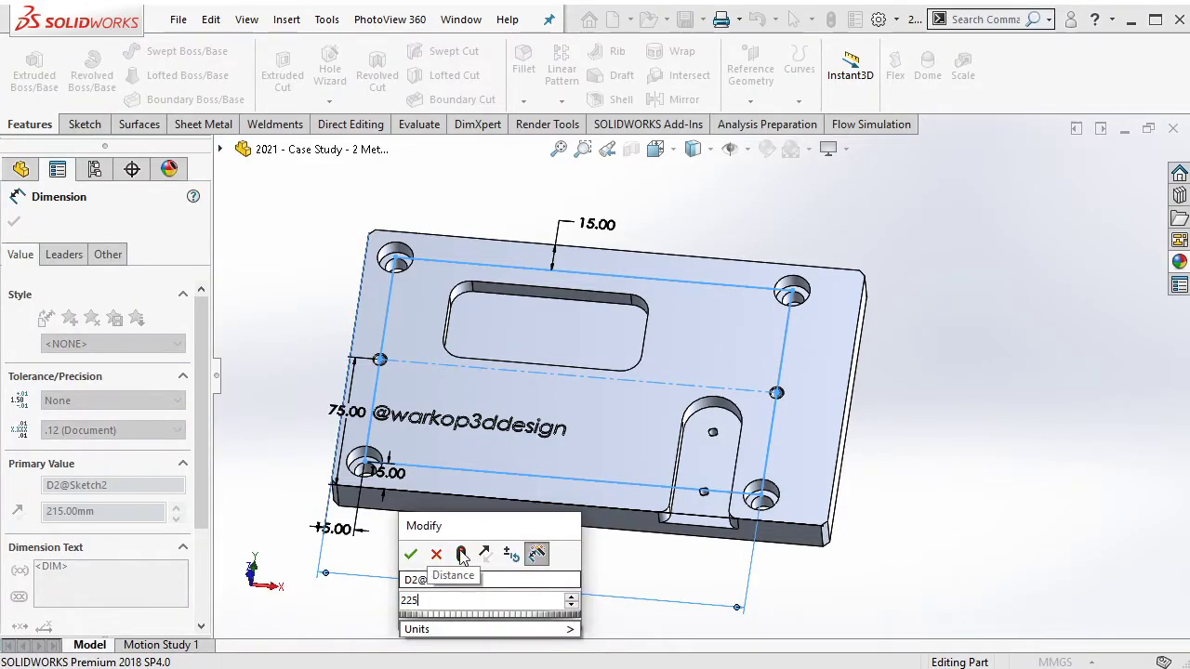
pyautogui.click(459, 554)
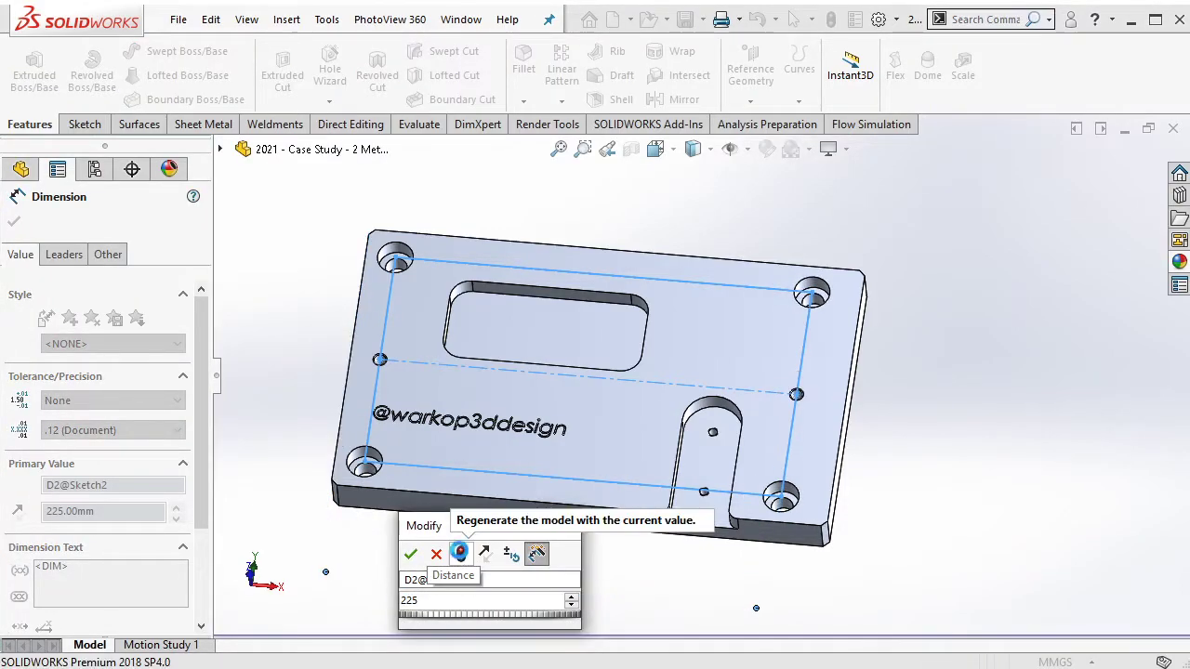
pyautogui.click(410, 554)
# Set the base plate's 150 mm height dimension to 170 mm and rebuild.
pyautogui.doubleClick(725, 344)
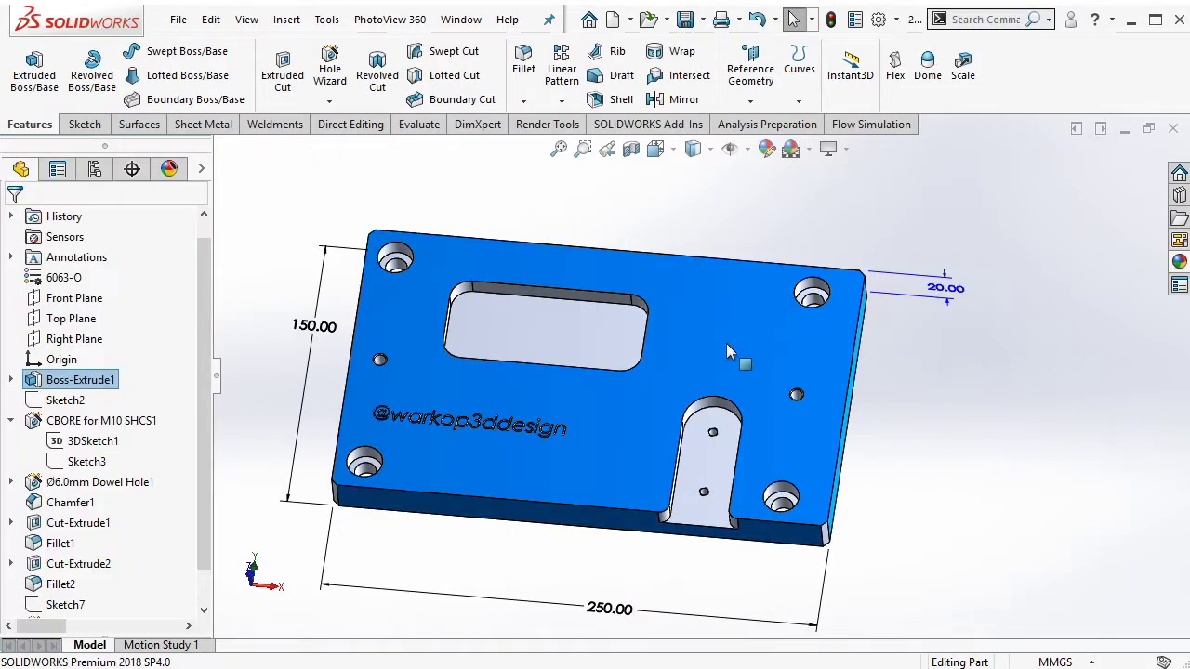
pyautogui.doubleClick(381, 324)
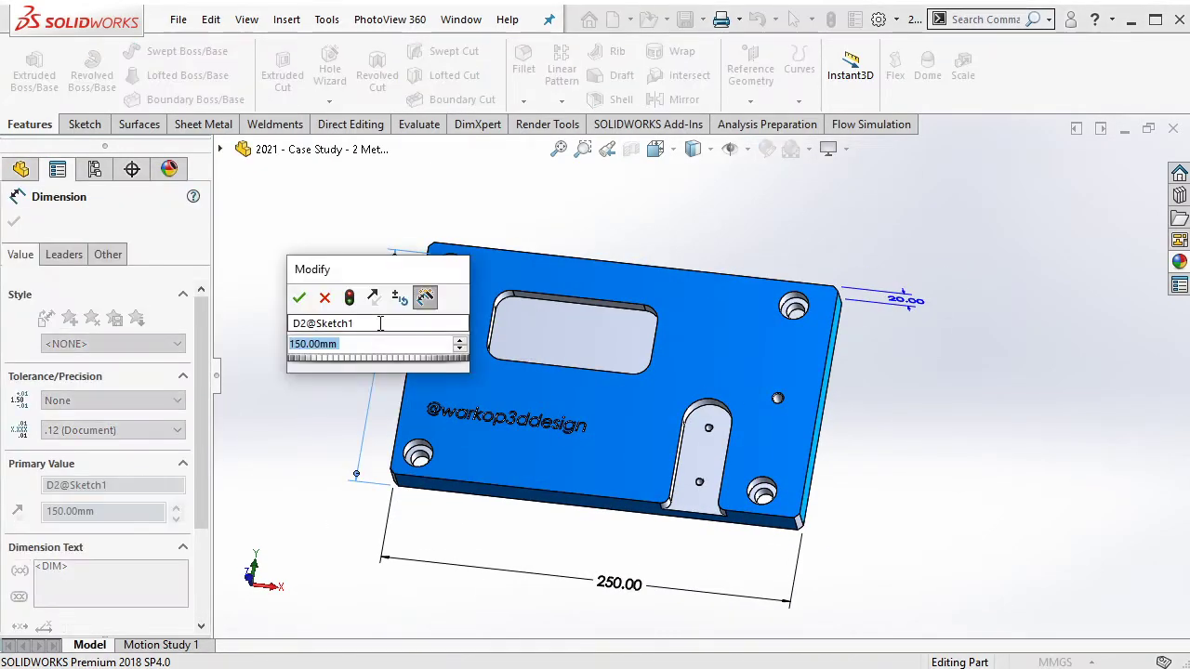
pyautogui.write('170')
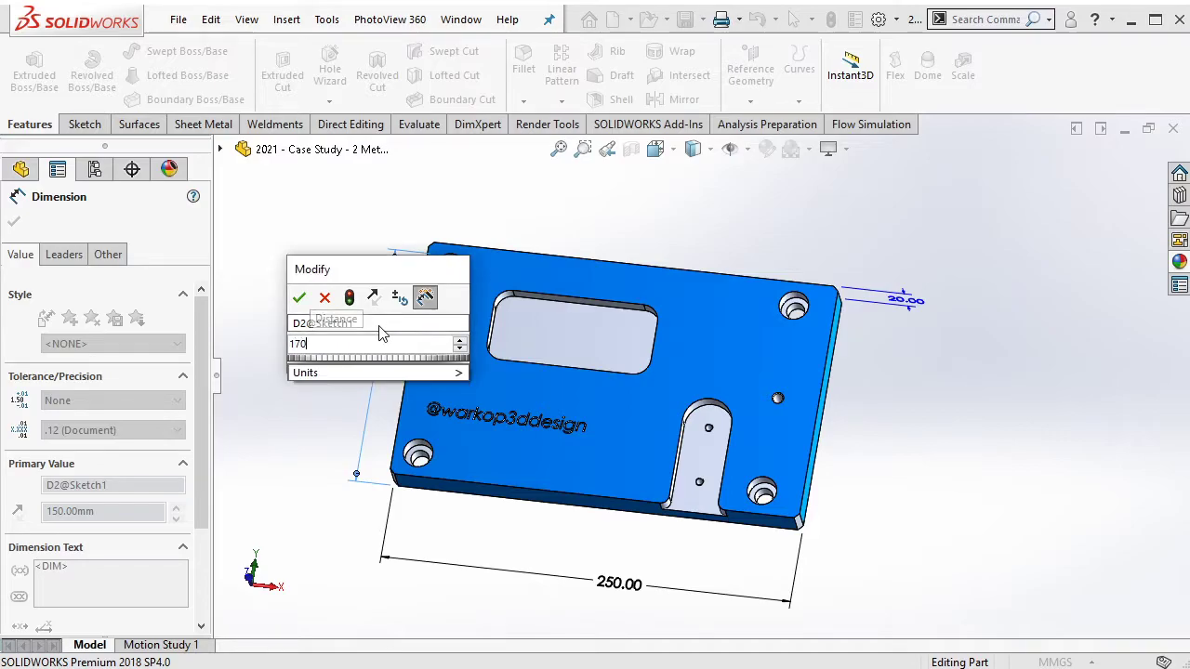
pyautogui.click(351, 297)
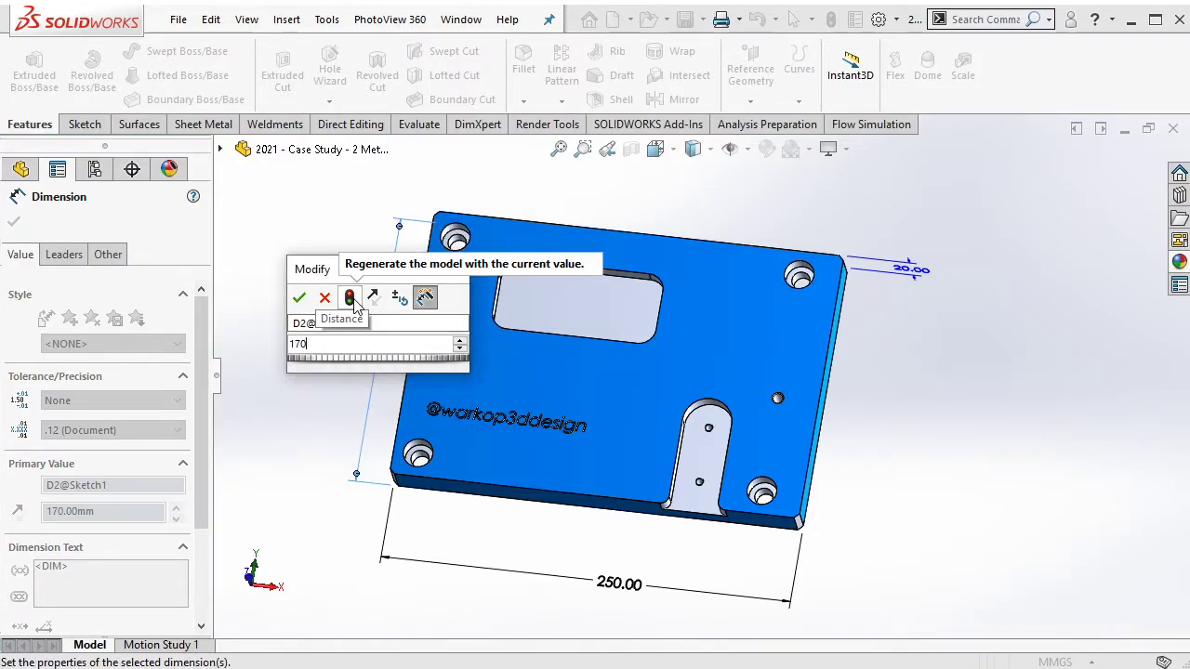
pyautogui.click(299, 297)
pyautogui.scroll(-4, 674, 311)
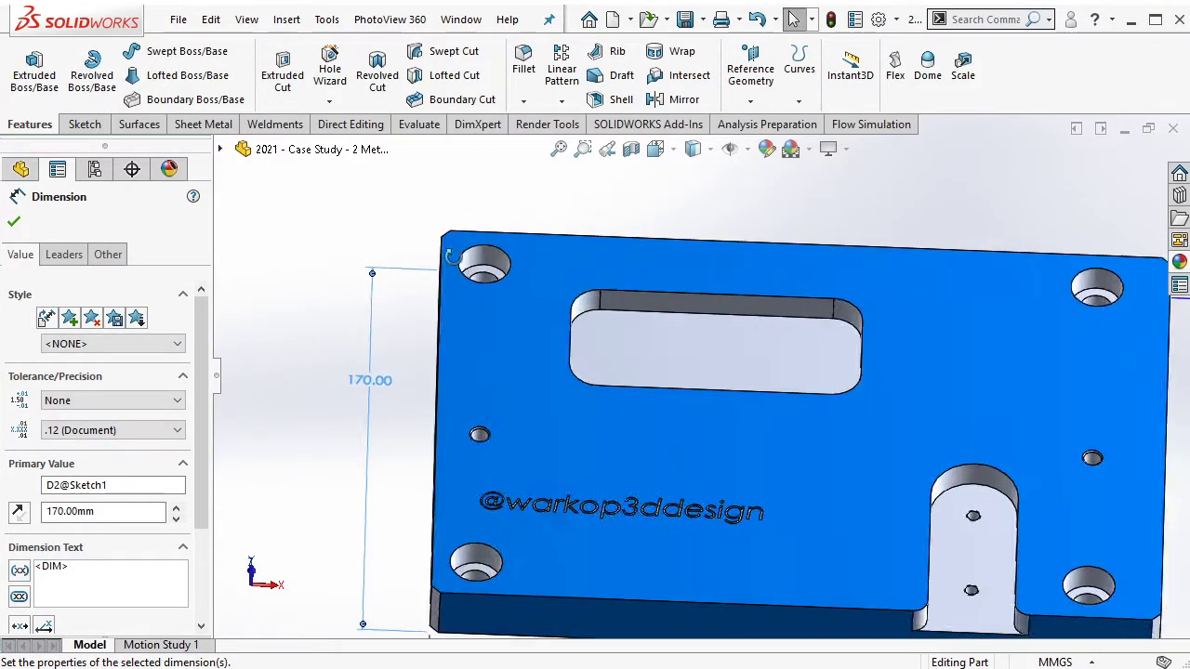
pyautogui.press('Escape')
# Change the slot cut's 10 mm dimension to 5 mm and rebuild.
pyautogui.moveTo(736, 339); pyautogui.dragTo(861, 479, button='middle')
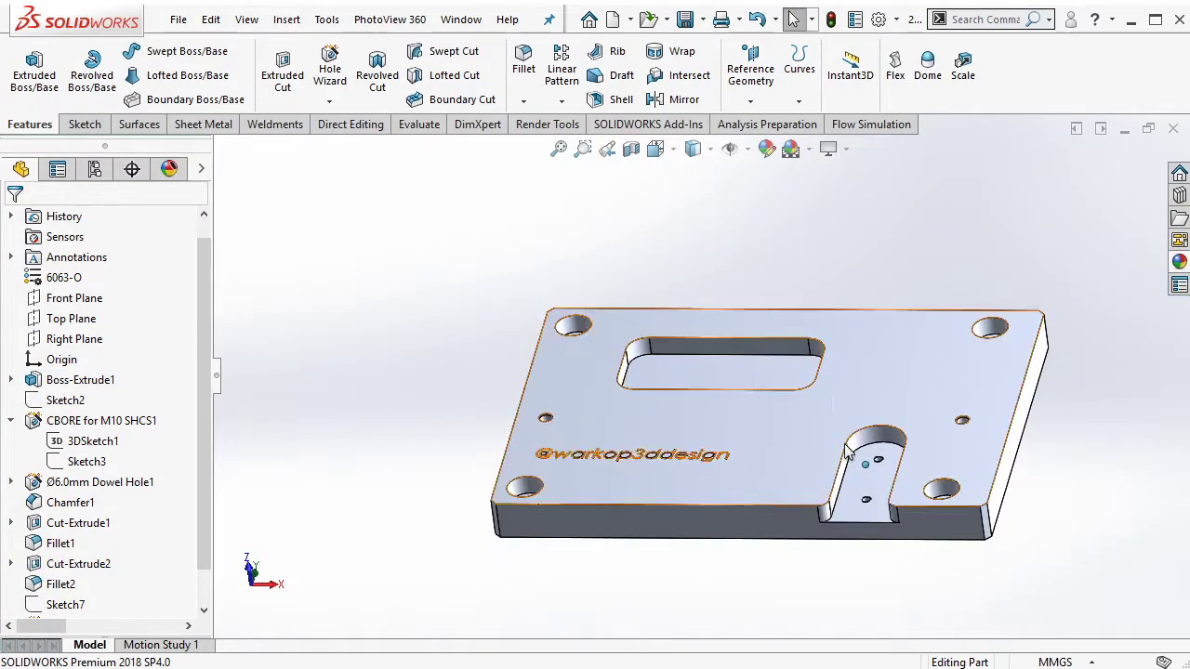
pyautogui.click(862, 479)
pyautogui.scroll(-2, 862, 479)
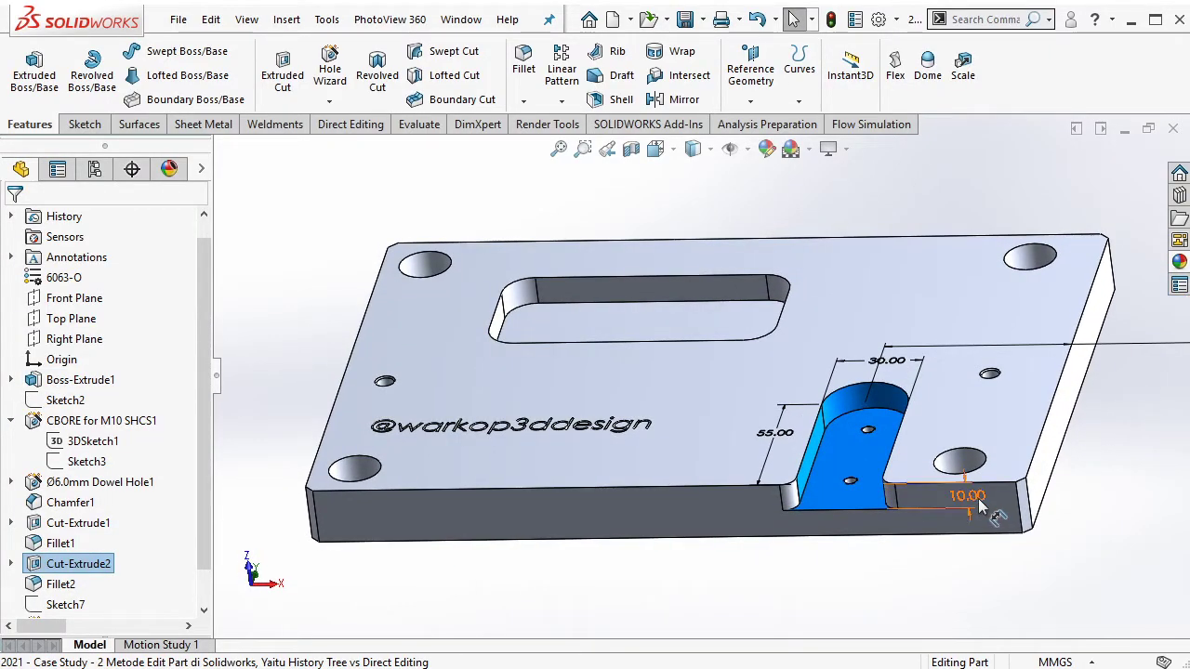
pyautogui.doubleClick(976, 500)
pyautogui.write('5')
pyautogui.click(949, 474)
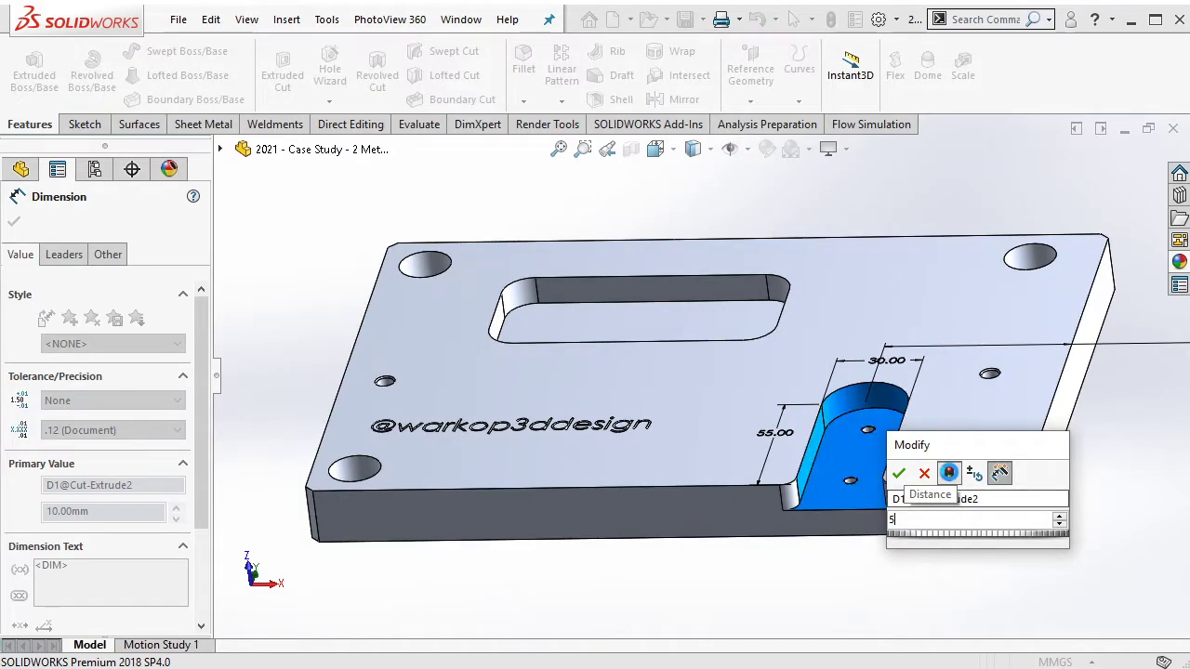
pyautogui.click(899, 474)
pyautogui.scroll(-3, 530, 420)
pyautogui.press('Escape')
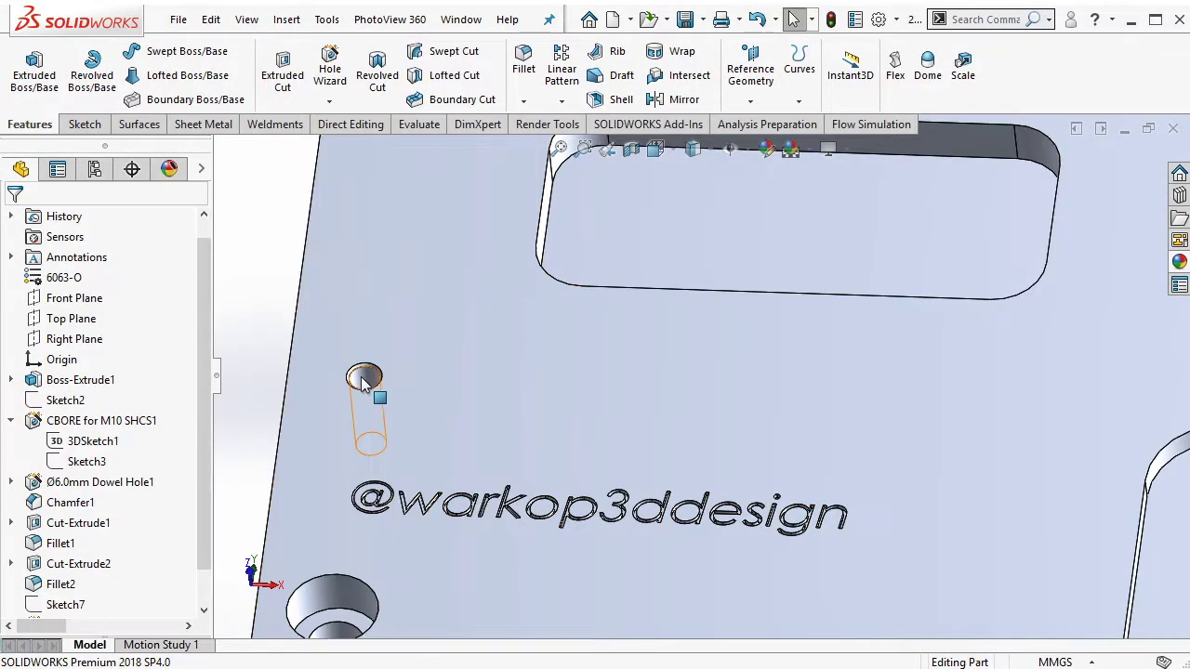
# Suppress the Ø6.0mm Dowel Hole1 feature.
pyautogui.click(364, 376)
pyautogui.scroll(3, 869, 394)
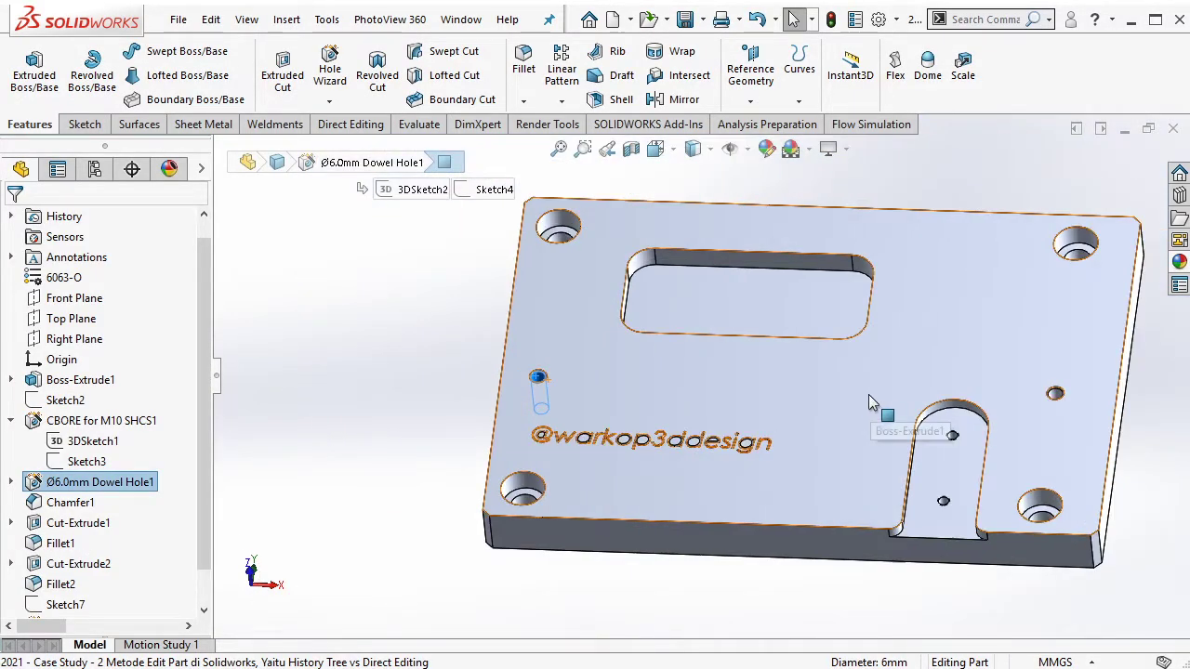
pyautogui.rightClick(147, 485)
pyautogui.click(181, 284)
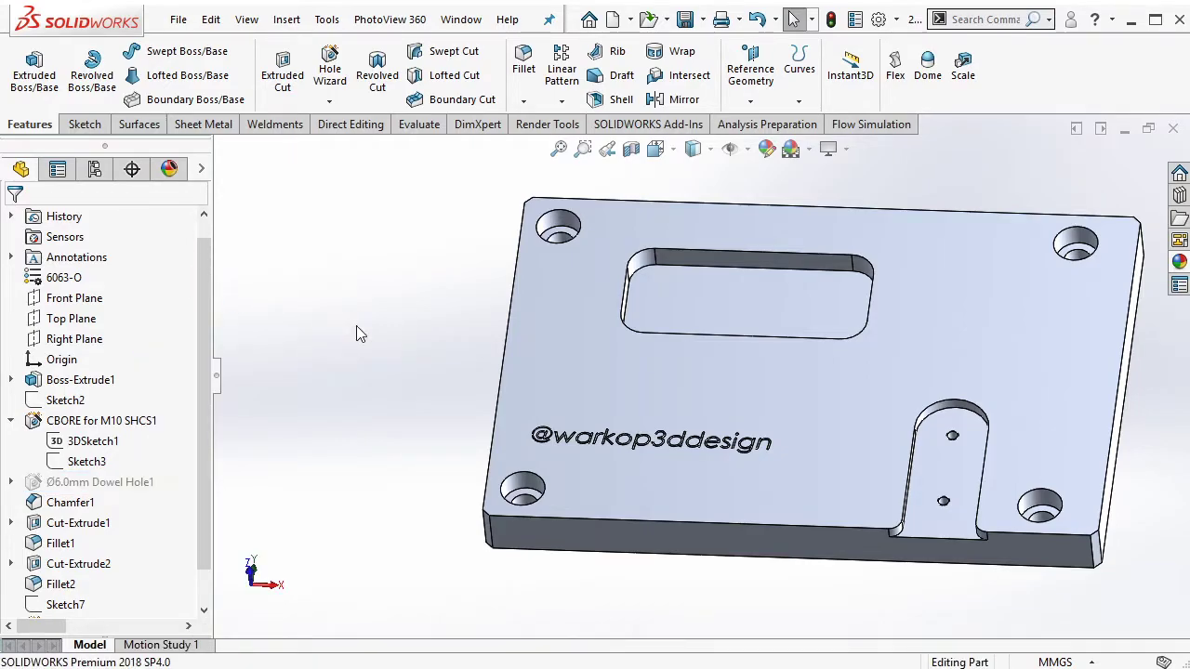
pyautogui.scroll(-2, 706, 291)
# Shorten the rectangular pocket's length from 100 mm to 70 mm.
pyautogui.click(706, 294)
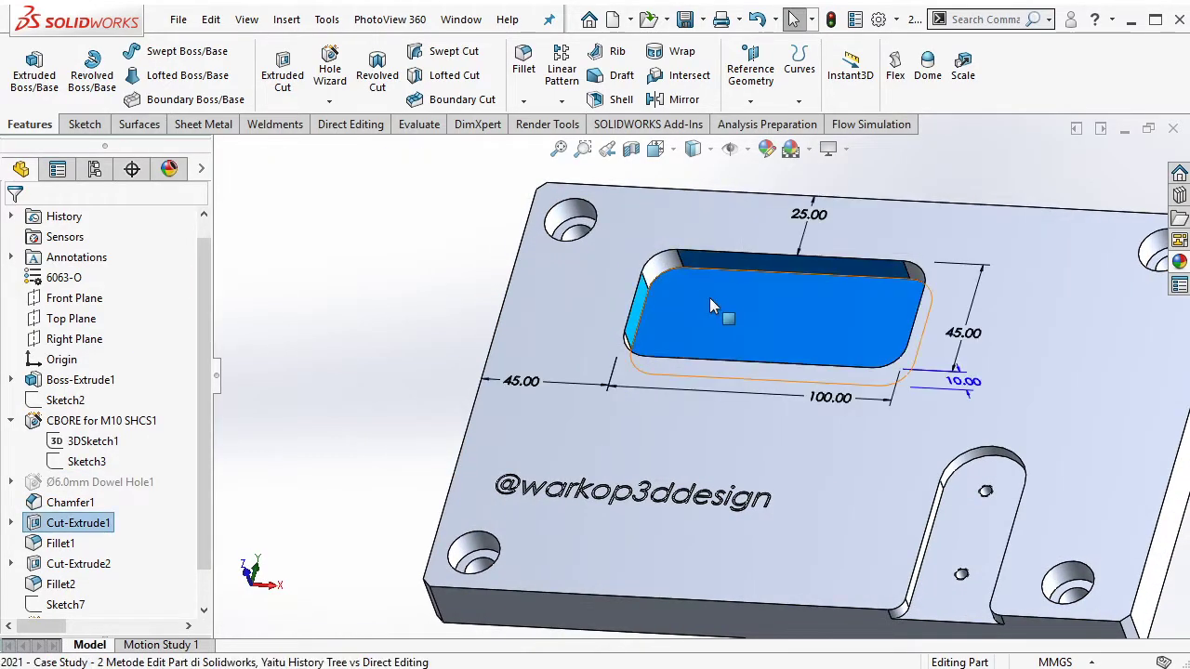
pyautogui.doubleClick(830, 397)
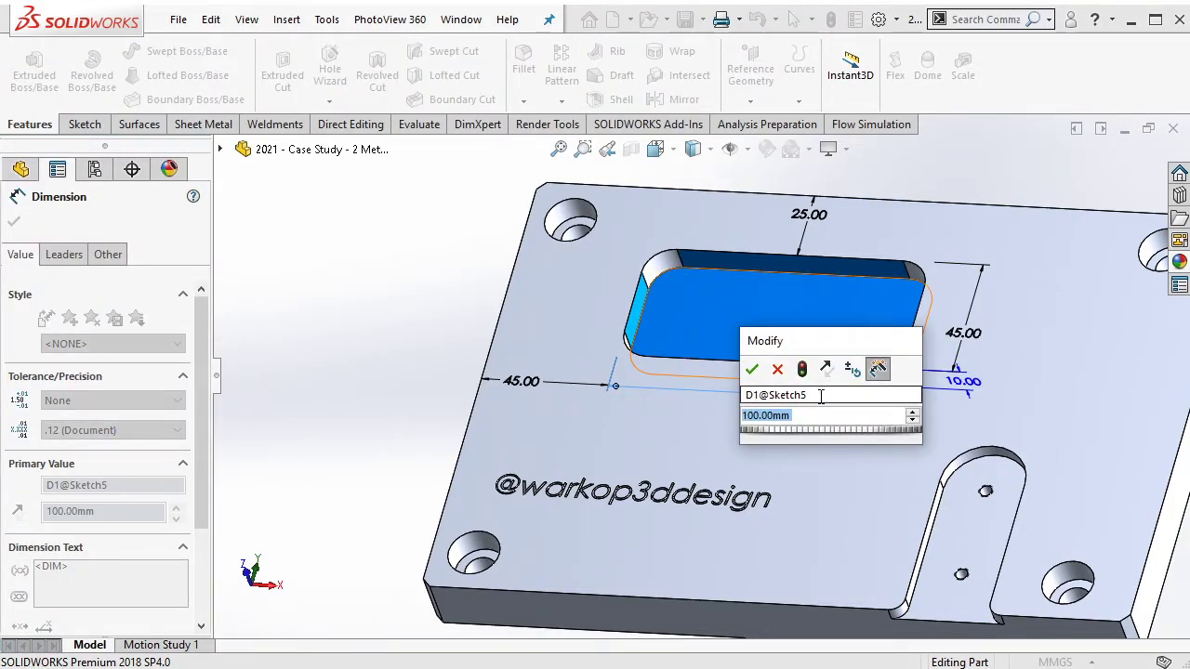
pyautogui.write('70')
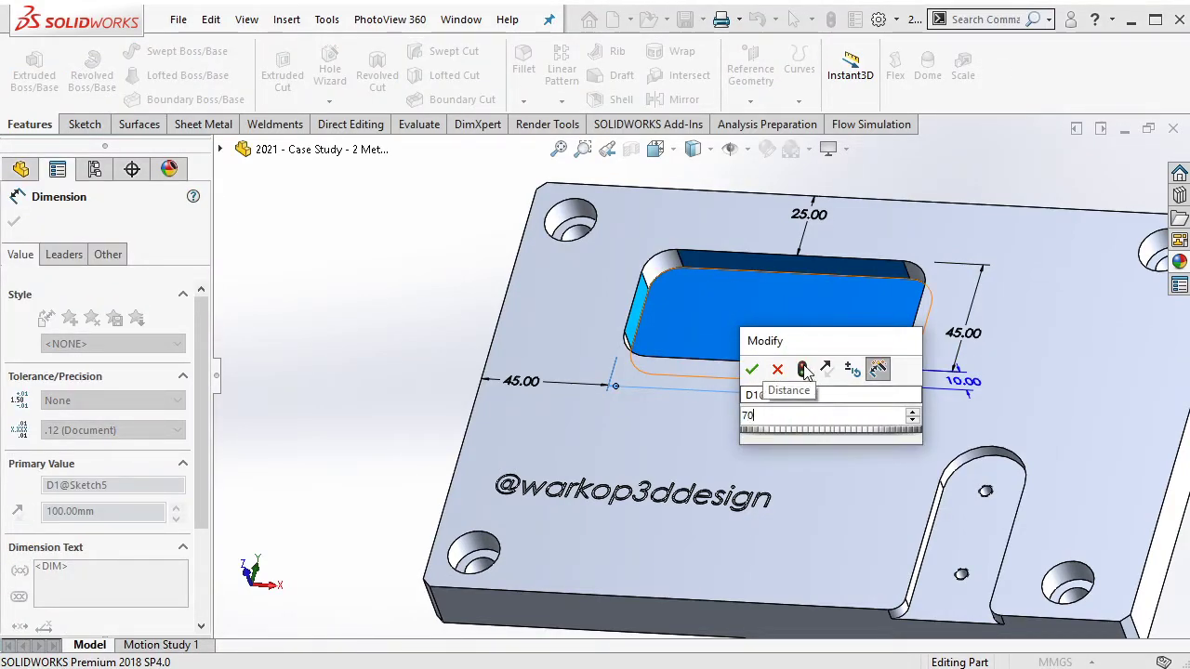
pyautogui.press('Return')
# Orbit the edited plate through steep top-down, flatter and horizontal views, then return to PowerPoint.
pyautogui.press('Escape')
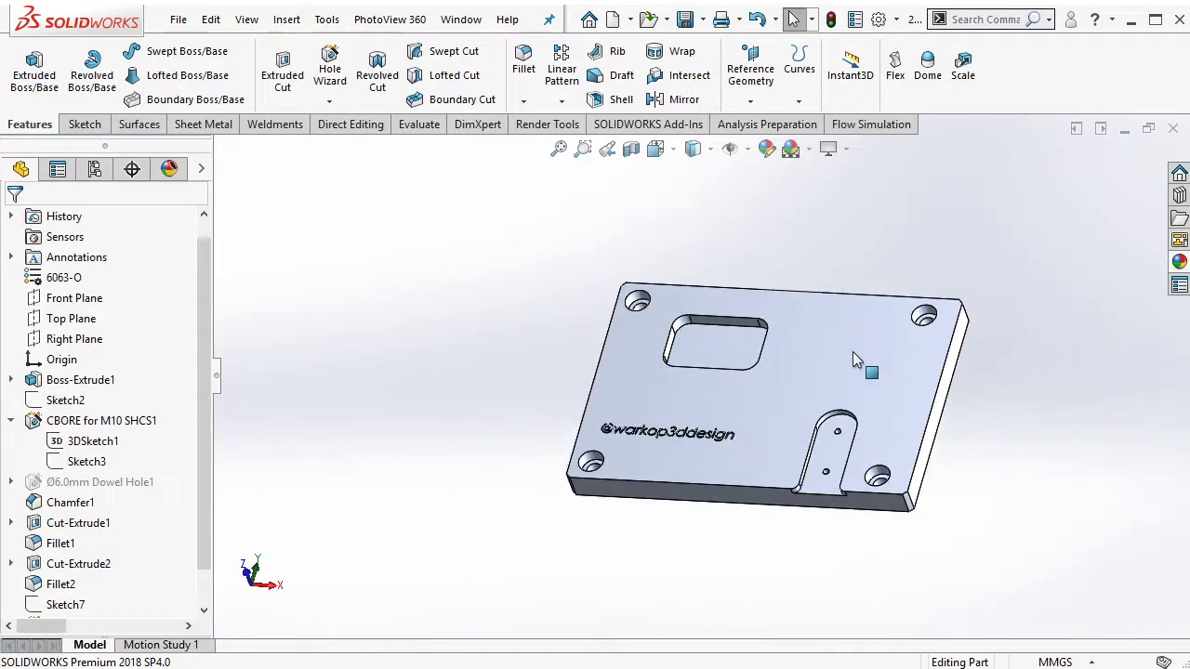
pyautogui.moveTo(852, 351)
pyautogui.mouseDown(button='middle')
pyautogui.moveTo(856, 273)
pyautogui.moveTo(935, 213)
pyautogui.moveTo(805, 220)
pyautogui.moveTo(868, 215)
pyautogui.moveTo(813, 165)
pyautogui.moveTo(831, 198)
pyautogui.mouseUp(button='middle')
pyautogui.moveTo(778, 273); pyautogui.dragTo(595, 335, button='middle')
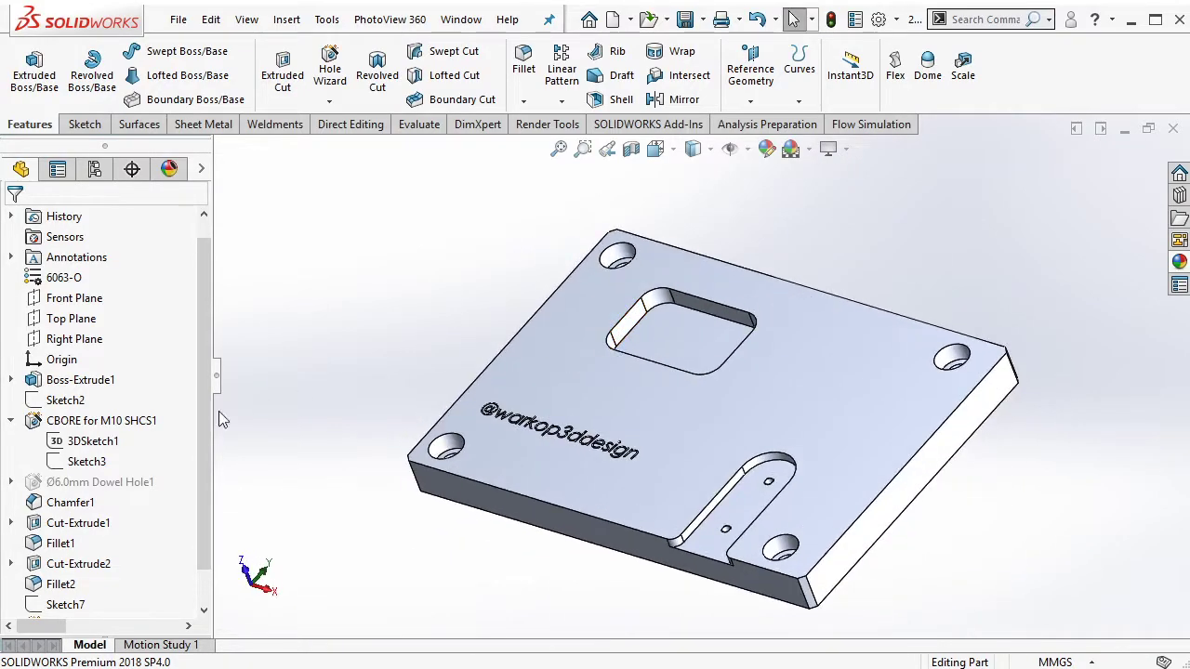
pyautogui.scroll(-1, 127, 445)
pyautogui.scroll(2, 137, 273)
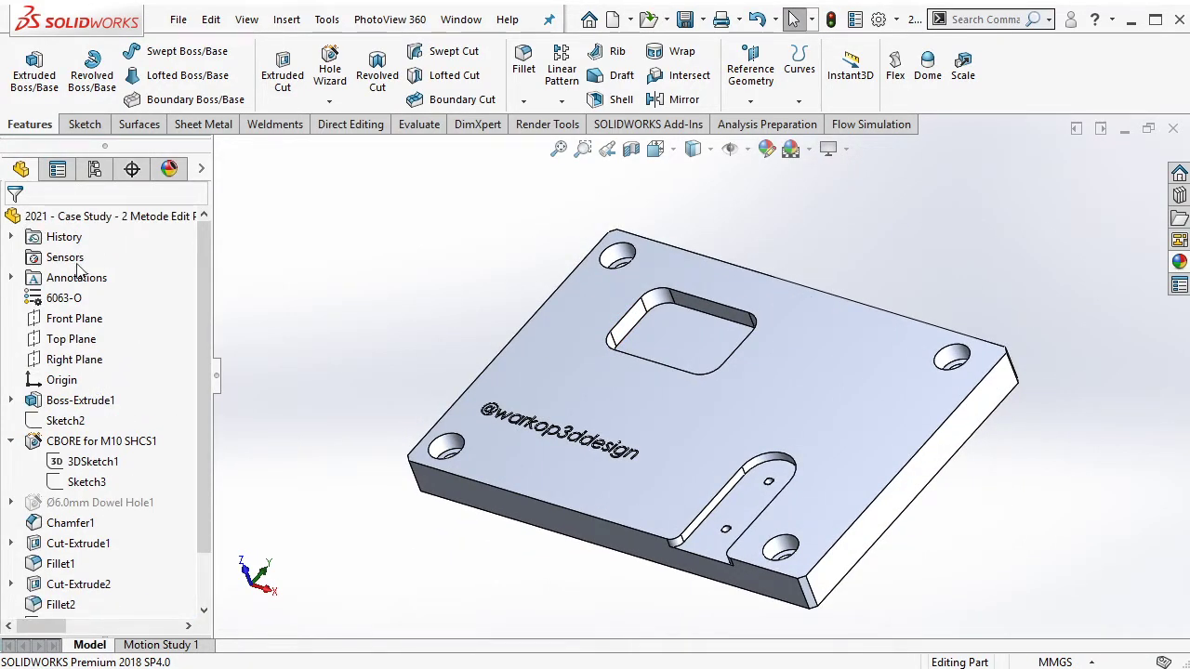
pyautogui.scroll(-1, 77, 495)
pyautogui.moveTo(506, 405)
pyautogui.mouseDown(button='middle')
pyautogui.moveTo(767, 367)
pyautogui.moveTo(723, 391)
pyautogui.mouseUp(button='middle')
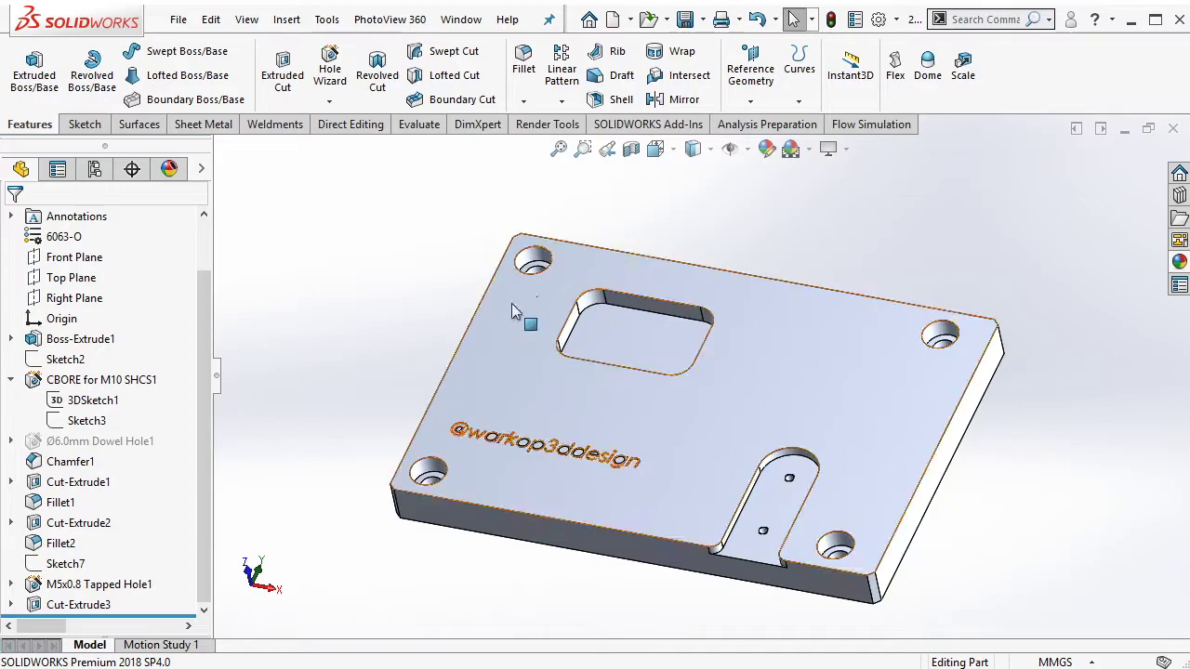
pyautogui.moveTo(572, 380)
pyautogui.mouseDown(button='middle')
pyautogui.moveTo(757, 338)
pyautogui.moveTo(822, 405)
pyautogui.mouseUp(button='middle')
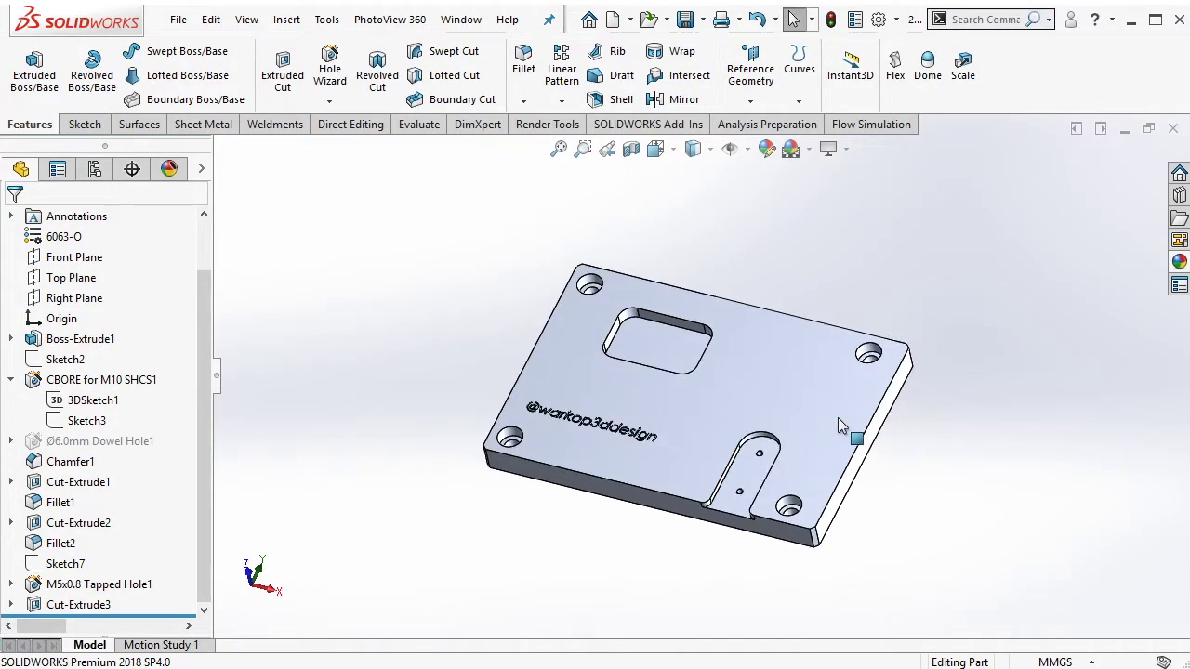
pyautogui.moveTo(928, 418); pyautogui.dragTo(933, 423, button='middle')
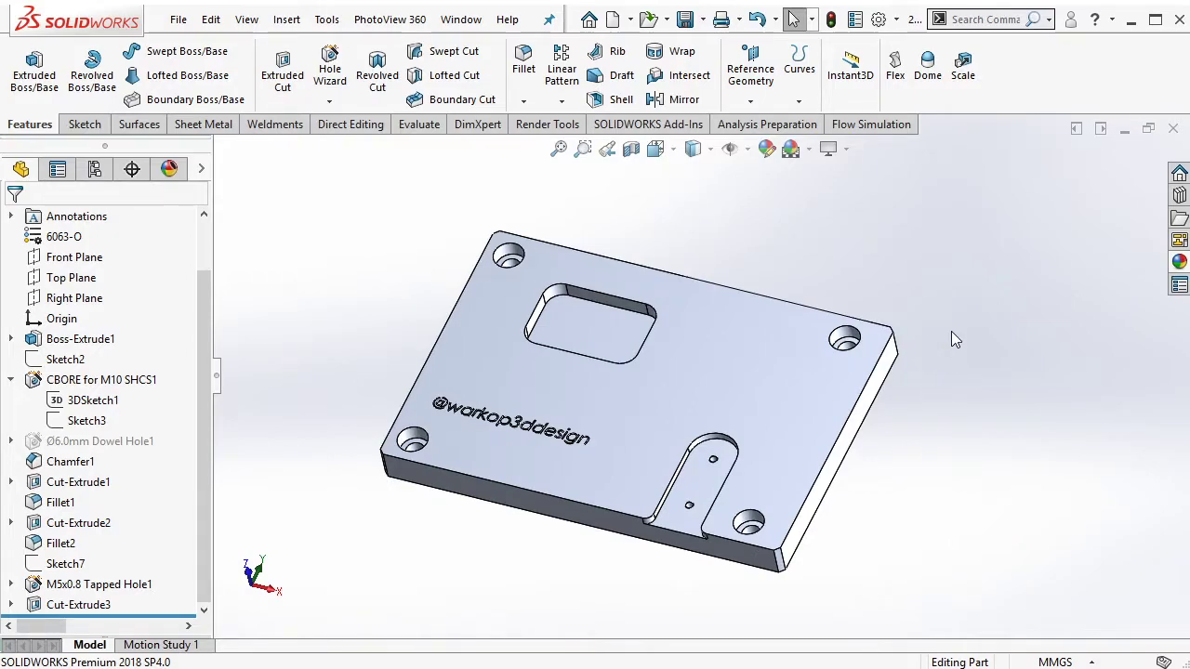
pyautogui.hotkey('alt', 'Tab')
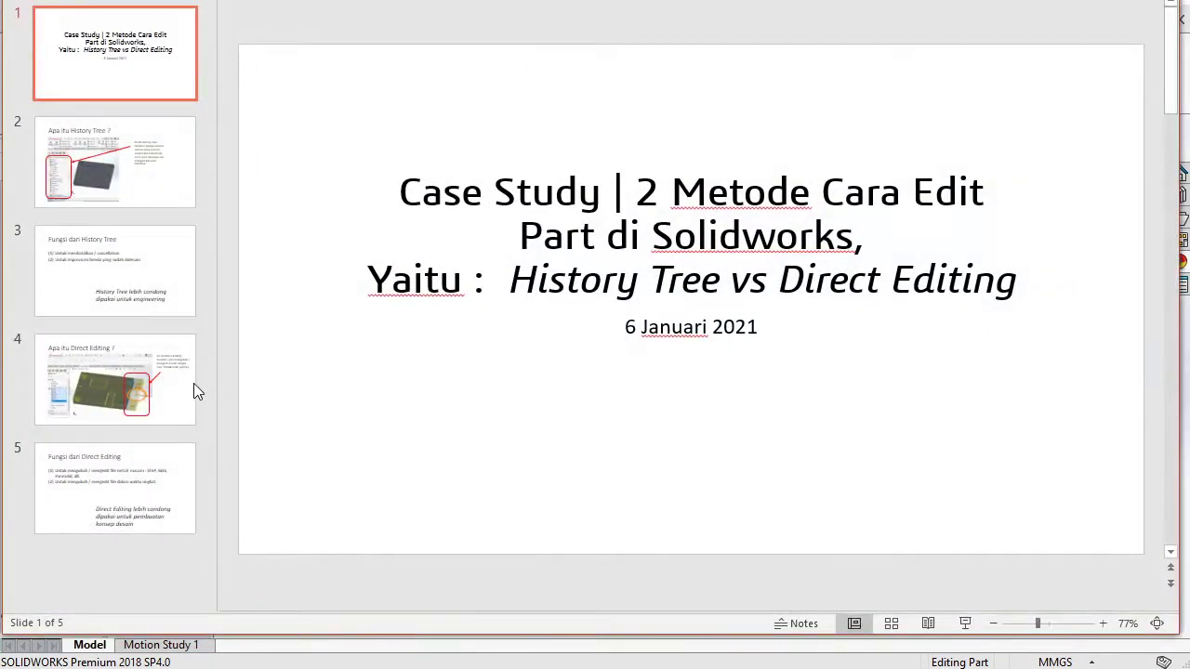
# Show slide 4 'Apa itu Direct Editing ?', then orbit the plate back in SOLIDWORKS.
pyautogui.click(133, 393)
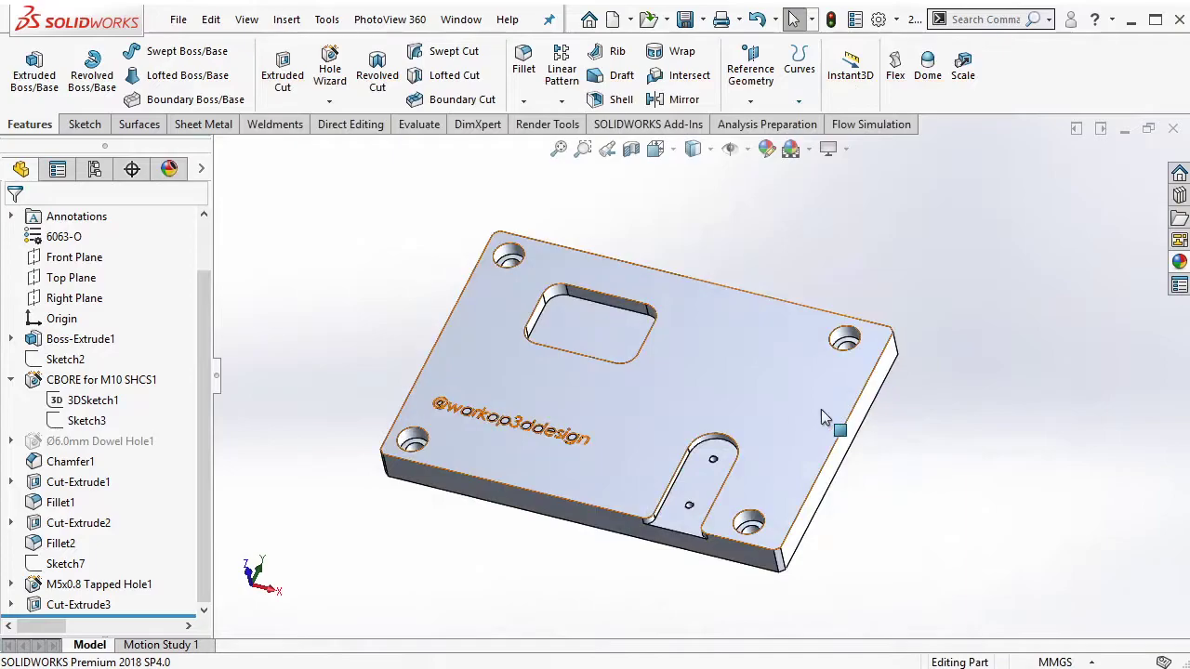
pyautogui.moveTo(831, 420)
pyautogui.mouseDown(button='middle')
pyautogui.moveTo(821, 383)
pyautogui.moveTo(949, 434)
pyautogui.mouseUp(button='middle')
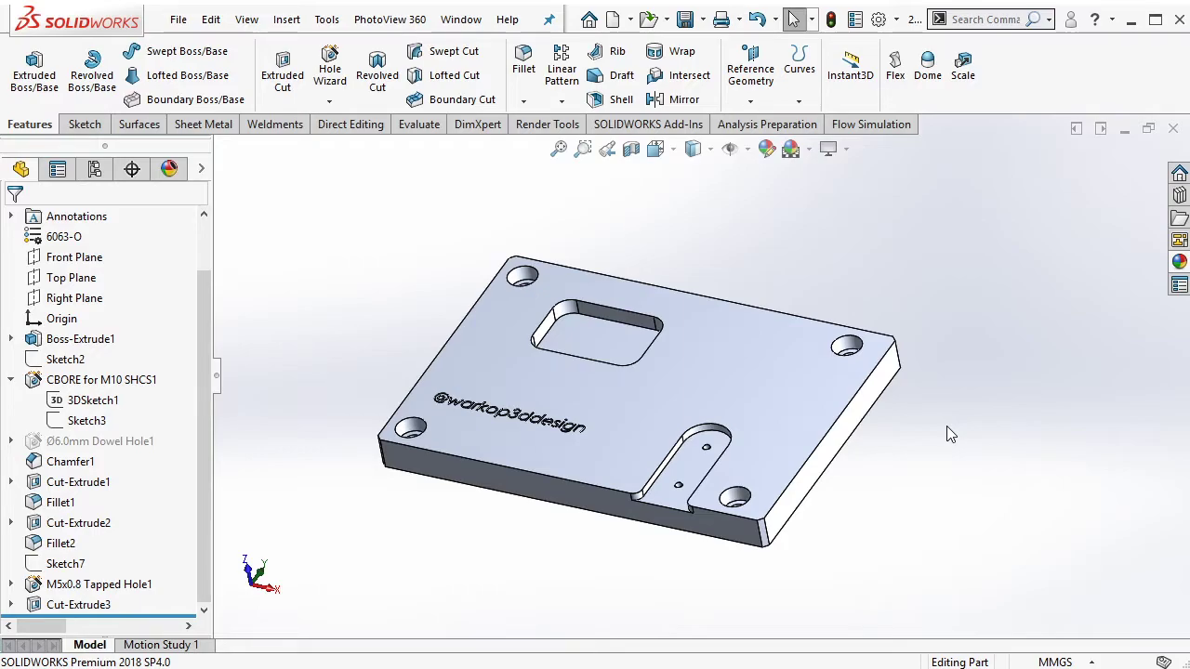
# Orbit the 250 × 170 mm plate through top-down and flatter views to inspect it.
pyautogui.moveTo(947, 426)
pyautogui.mouseDown(button='middle')
pyautogui.moveTo(739, 372)
pyautogui.moveTo(718, 390)
pyautogui.moveTo(698, 380)
pyautogui.moveTo(691, 457)
pyautogui.moveTo(688, 447)
pyautogui.mouseUp(button='middle')
pyautogui.scroll(-3, 718, 395)
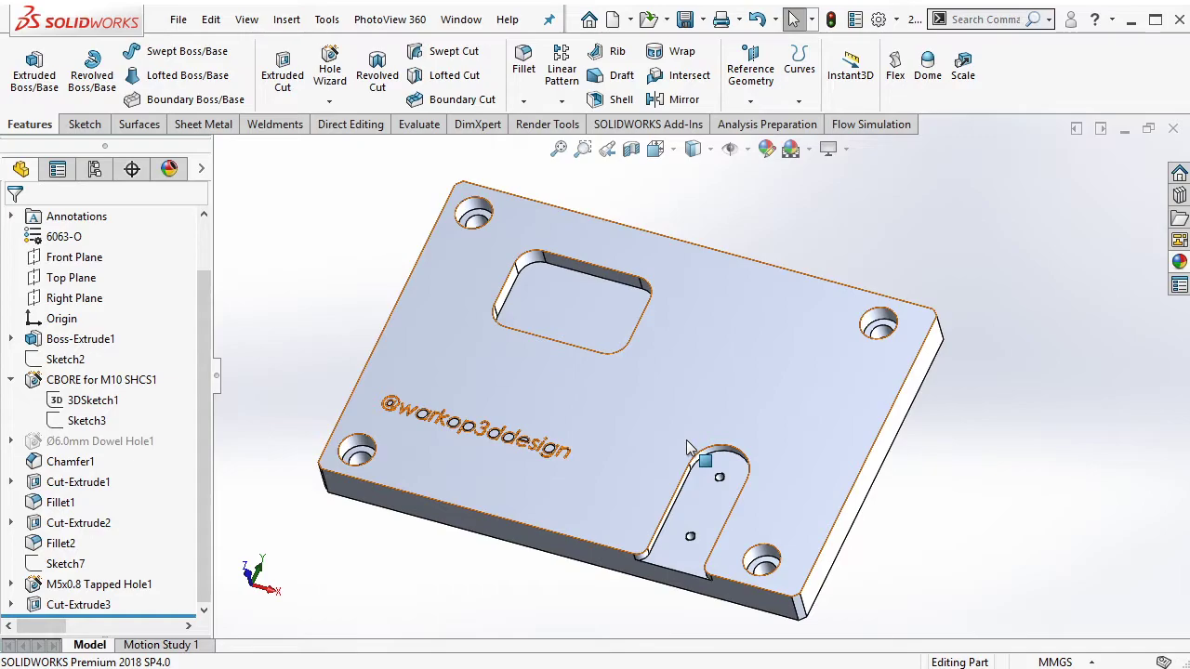
pyautogui.moveTo(685, 423)
pyautogui.mouseDown(button='middle')
pyautogui.moveTo(698, 334)
pyautogui.moveTo(685, 266)
pyautogui.moveTo(696, 341)
pyautogui.moveTo(712, 316)
pyautogui.moveTo(698, 342)
pyautogui.mouseUp(button='middle')
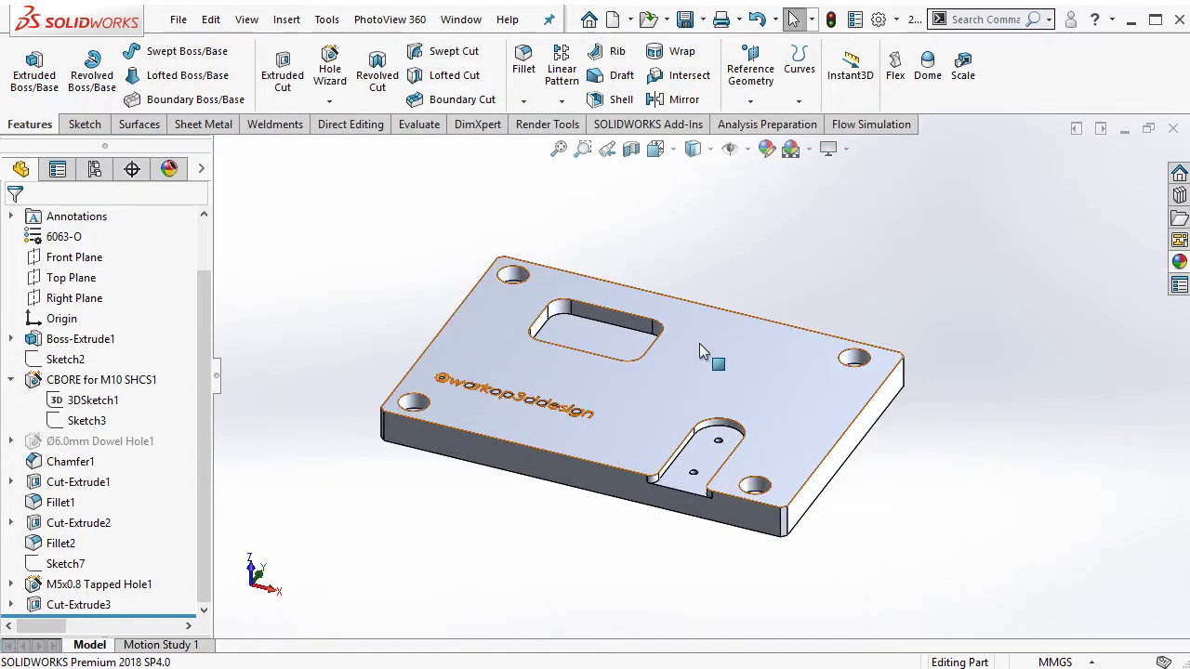
pyautogui.moveTo(699, 344); pyautogui.dragTo(697, 391, button='middle')
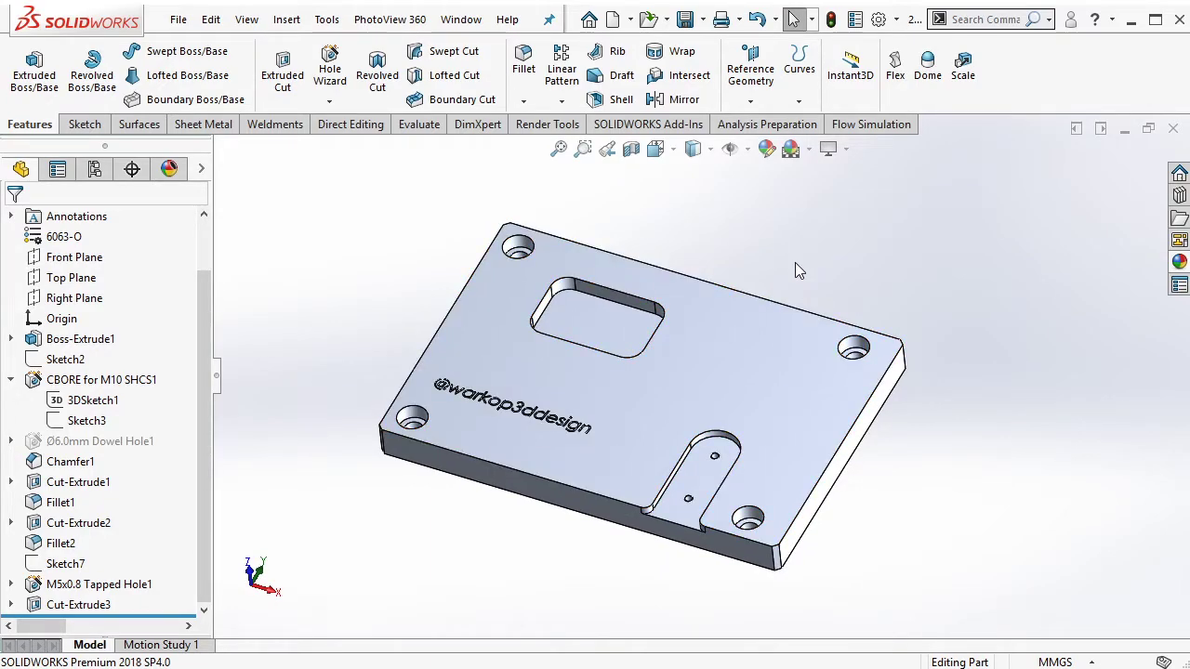
pyautogui.moveTo(795, 262); pyautogui.dragTo(710, 207, button='middle')
# Save As the plate with type STEP AP214 (*.step;*.stp).
pyautogui.click(177, 19)
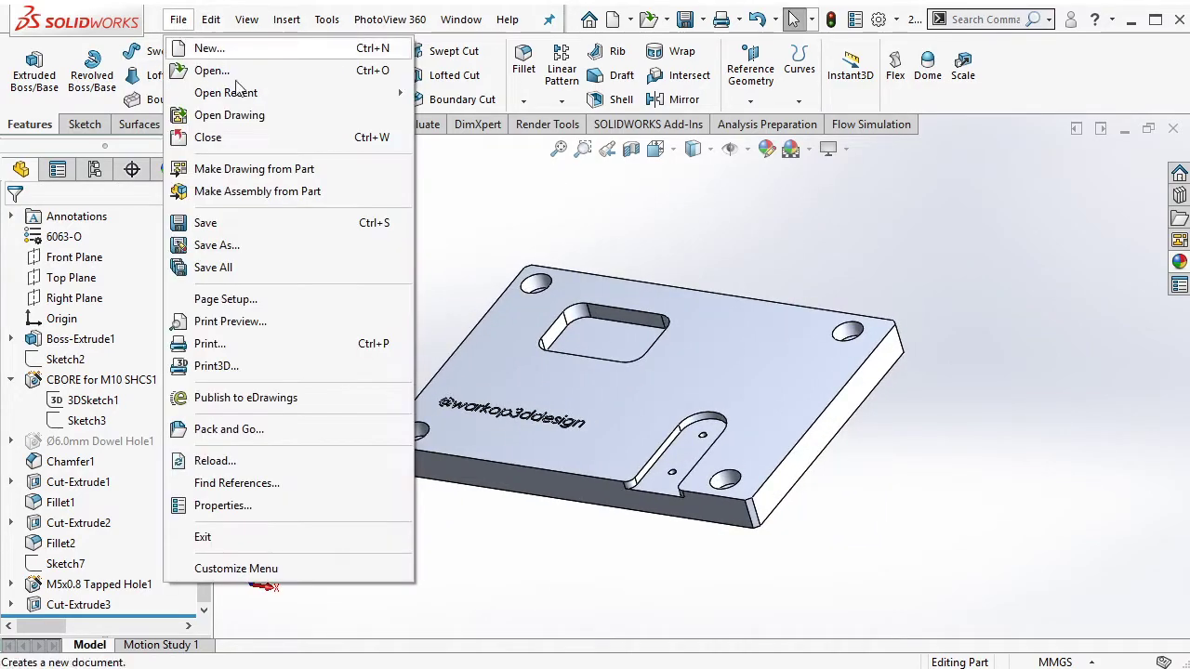
pyautogui.click(228, 245)
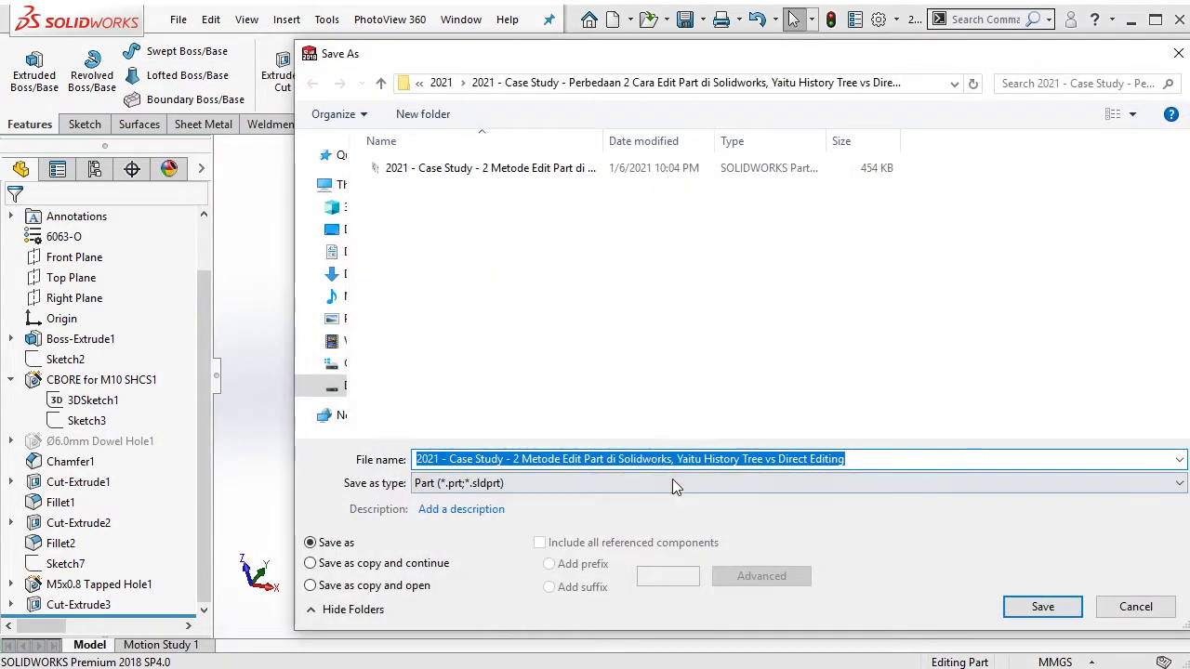
pyautogui.click(672, 481)
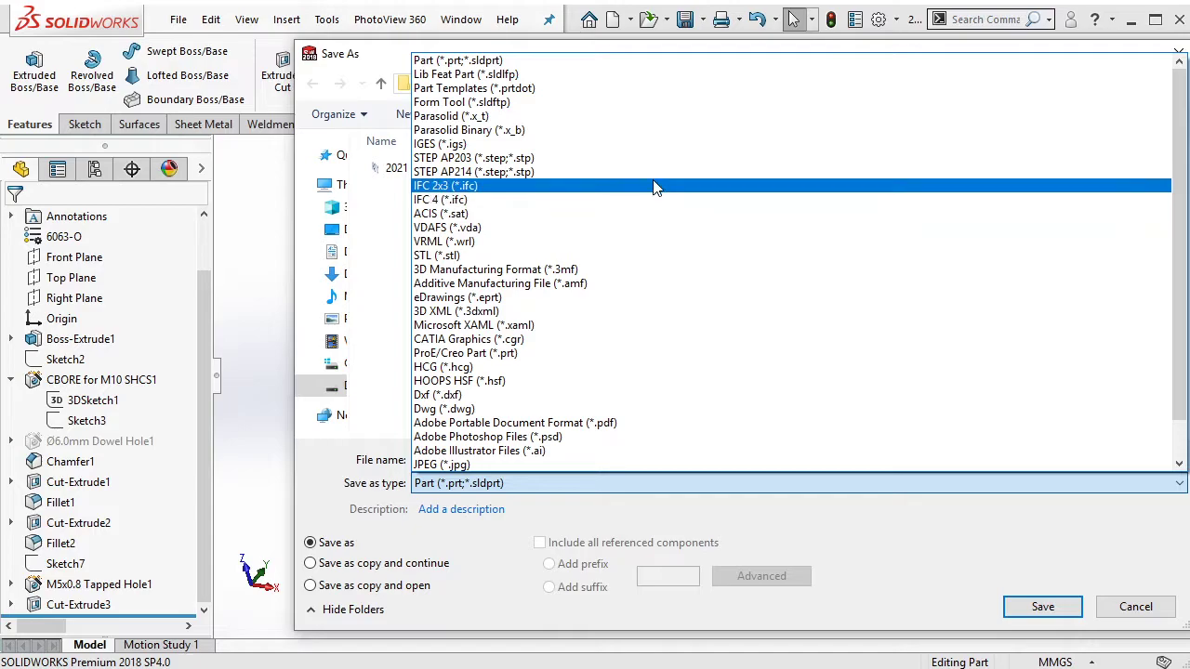
pyautogui.click(655, 172)
pyautogui.click(889, 513)
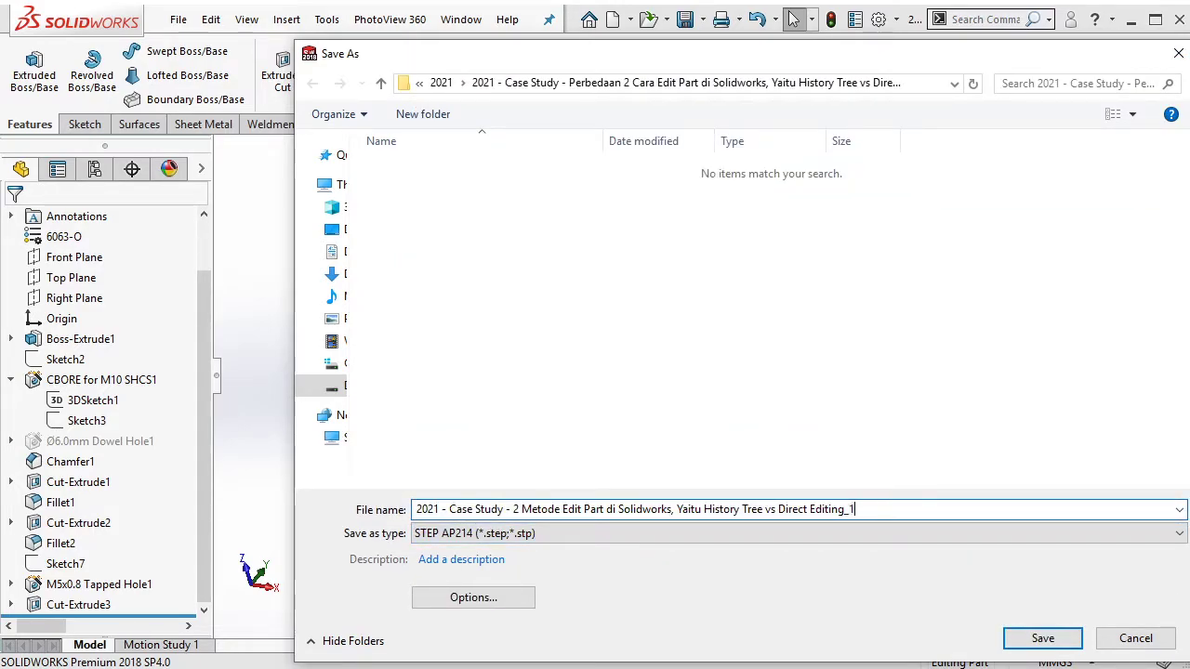
pyautogui.click(1042, 639)
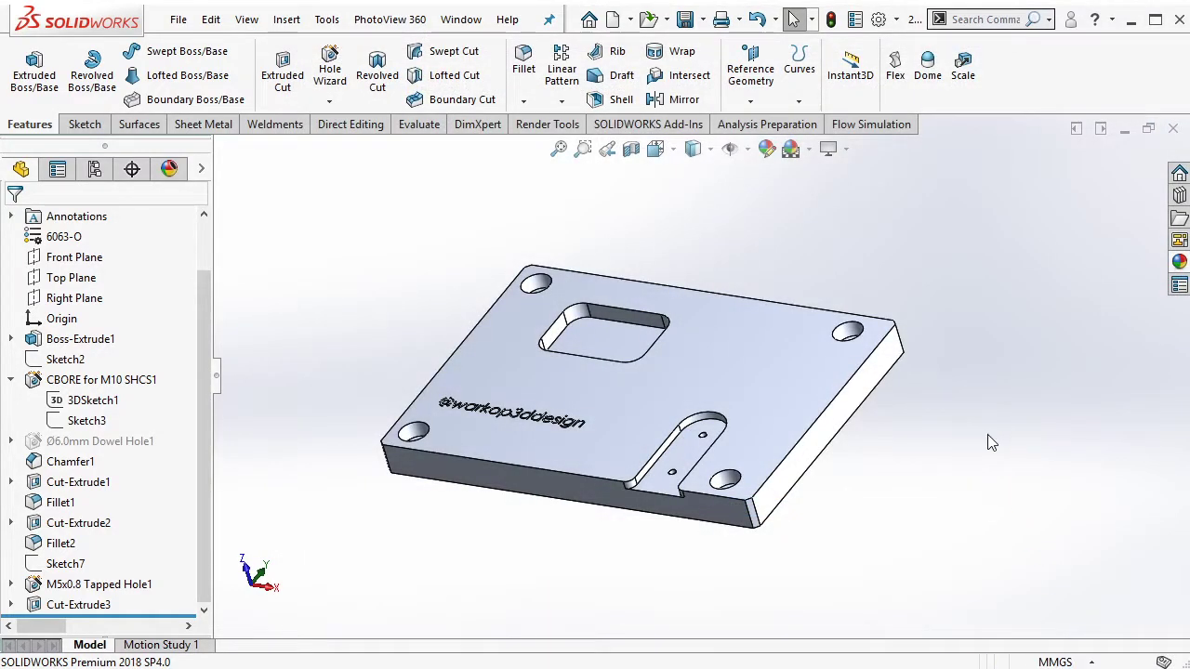
# Close the part, saving all documents, and open the 'Direct Editing_1' file from the case-study folder.
pyautogui.click(1171, 128)
pyautogui.click(877, 88)
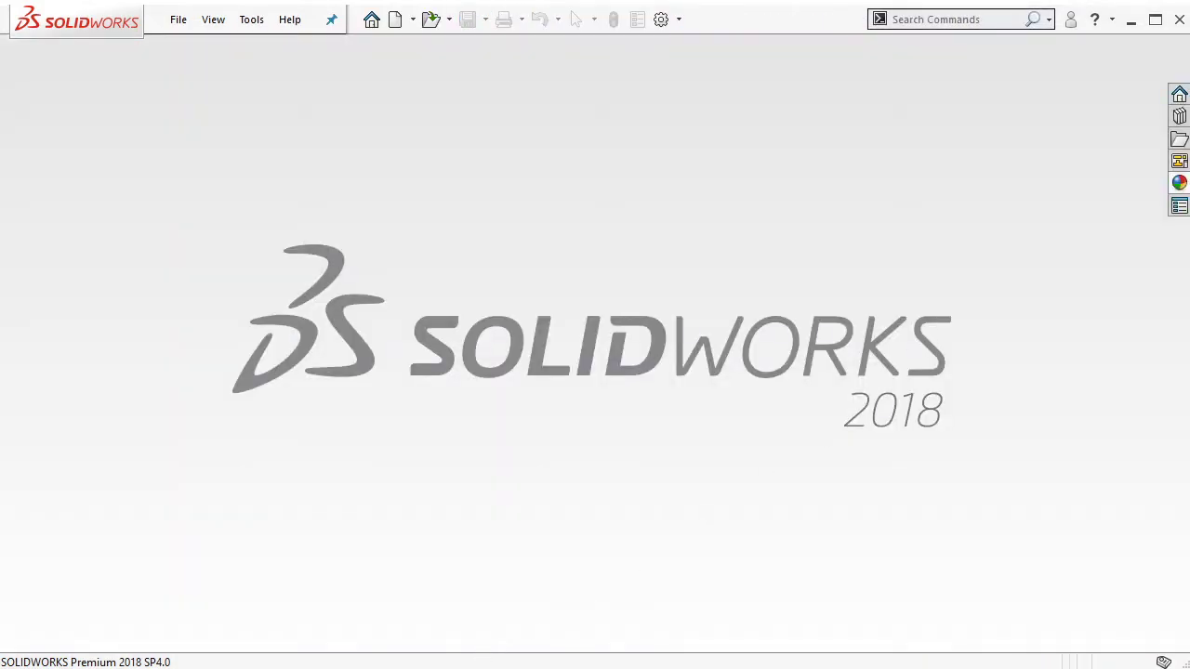
pyautogui.click(390, 632)
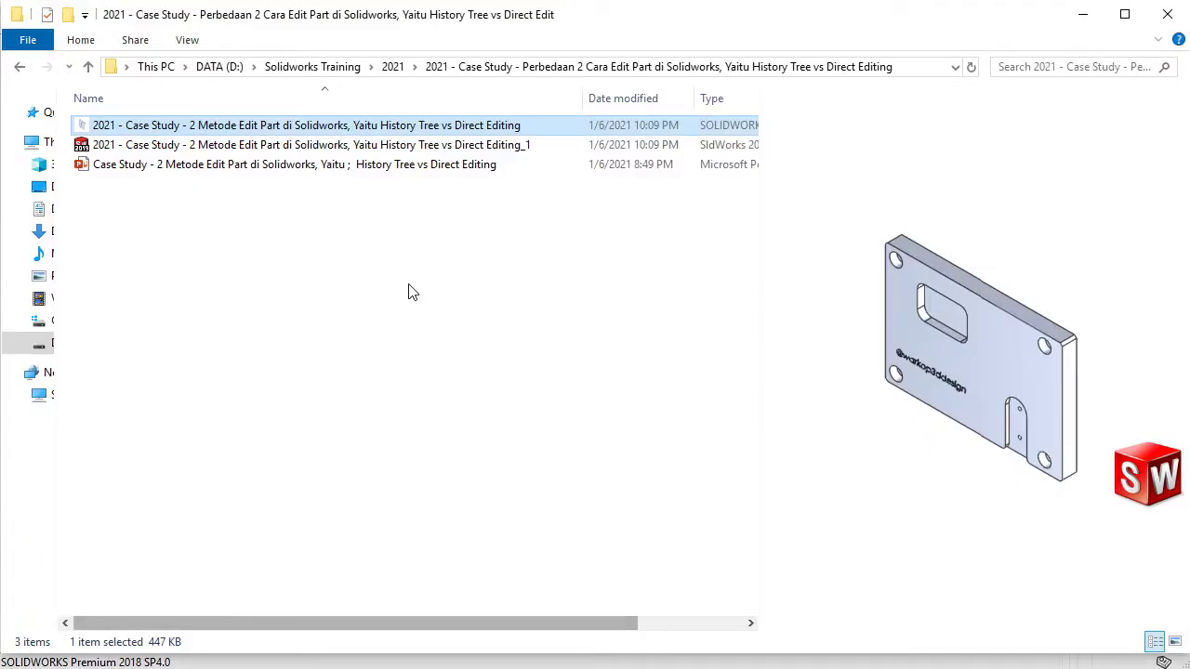
pyautogui.click(455, 148)
pyautogui.moveTo(401, 149)
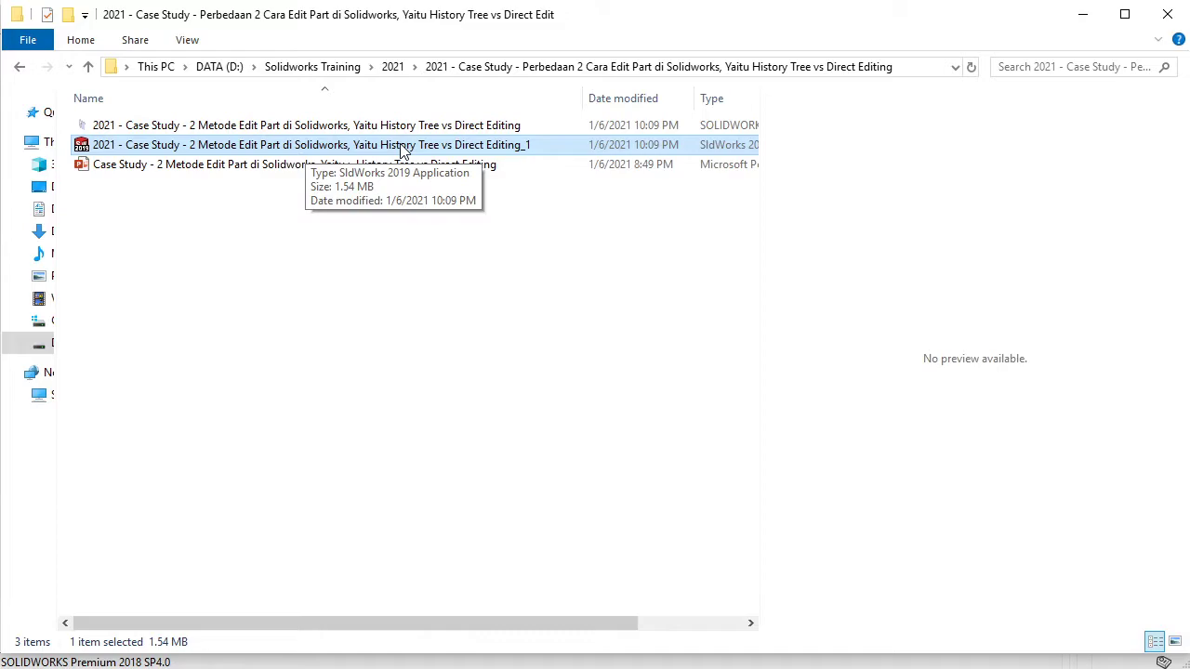
pyautogui.press('Return')
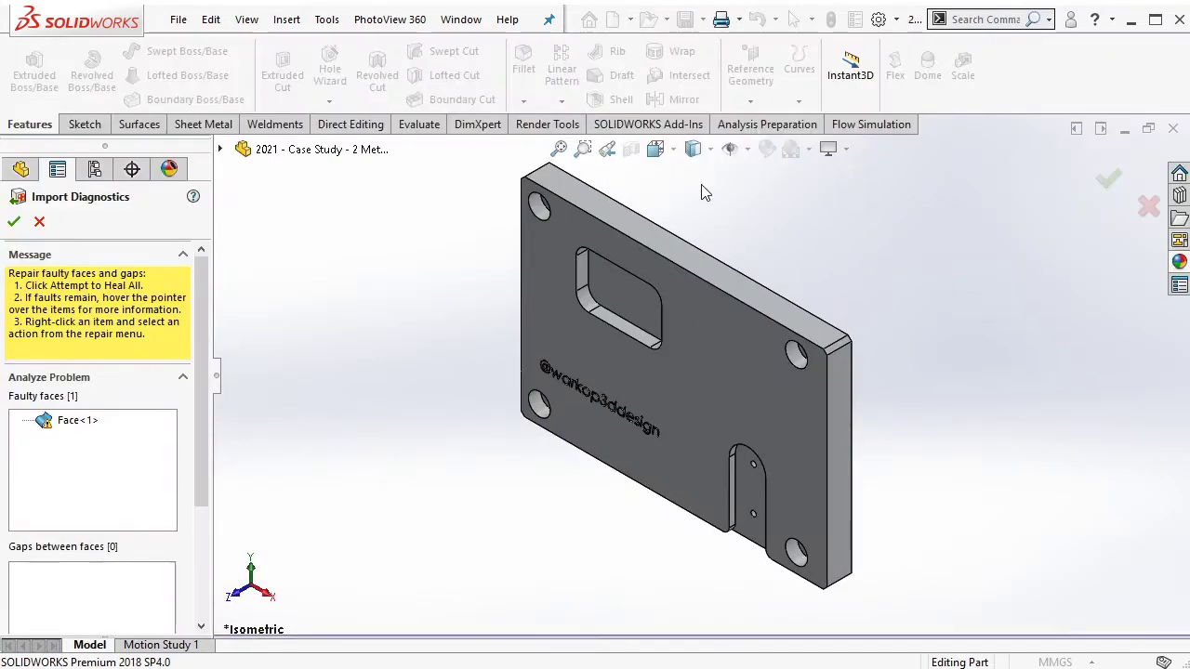
# Dismiss Import Diagnostics and switch the display style to shaded.
pyautogui.click(39, 221)
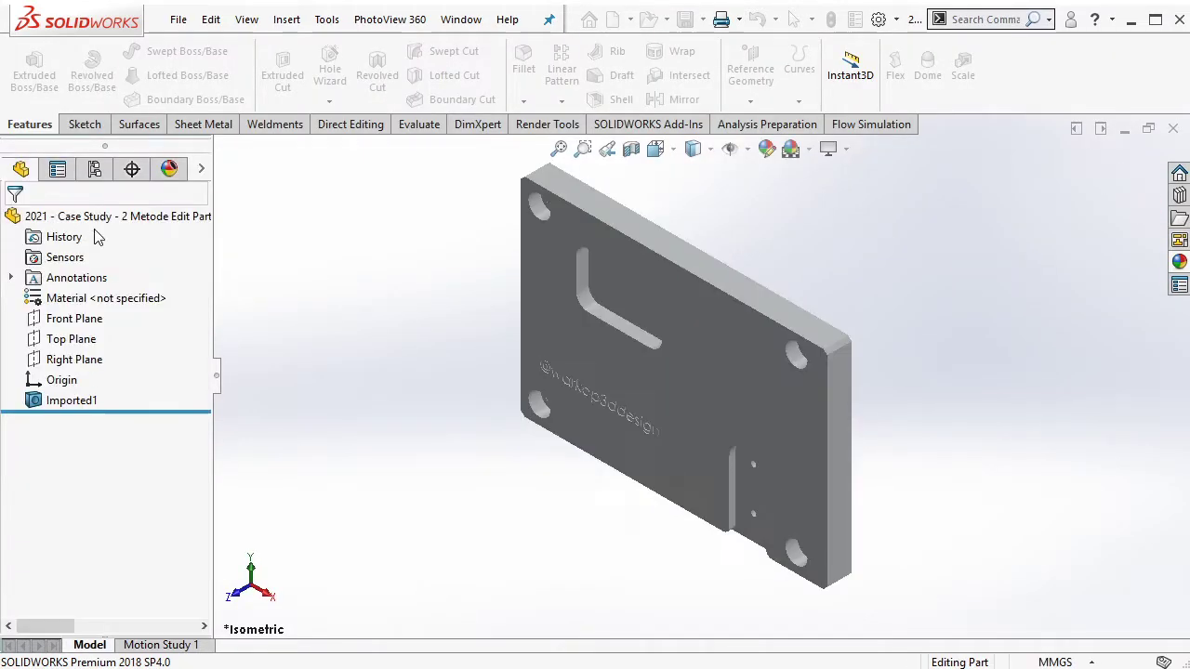
pyautogui.moveTo(577, 330); pyautogui.dragTo(679, 212, button='middle')
pyautogui.click(693, 148)
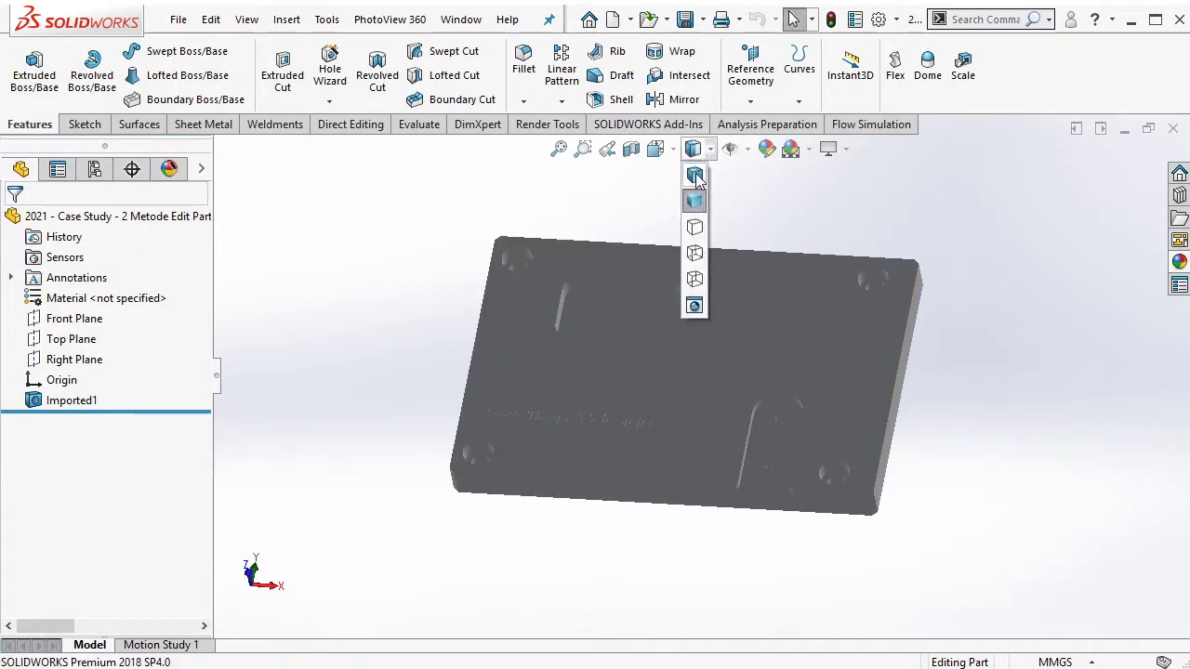
pyautogui.click(695, 173)
pyautogui.moveTo(673, 322)
pyautogui.mouseDown(button='middle')
pyautogui.moveTo(754, 268)
pyautogui.moveTo(566, 180)
pyautogui.moveTo(685, 220)
pyautogui.moveTo(698, 298)
pyautogui.moveTo(740, 328)
pyautogui.moveTo(239, 348)
pyautogui.mouseUp(button='middle')
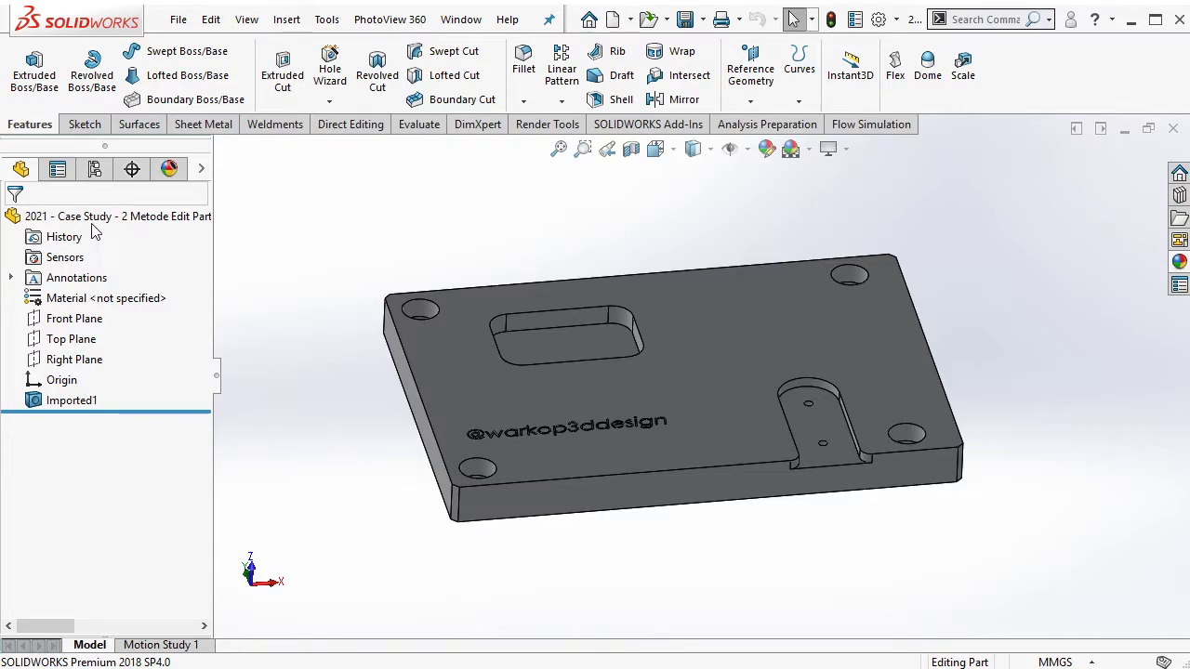
# Inspect the Imported1 body by selecting a hole face, the pocket floor and the top face.
pyautogui.click(83, 401)
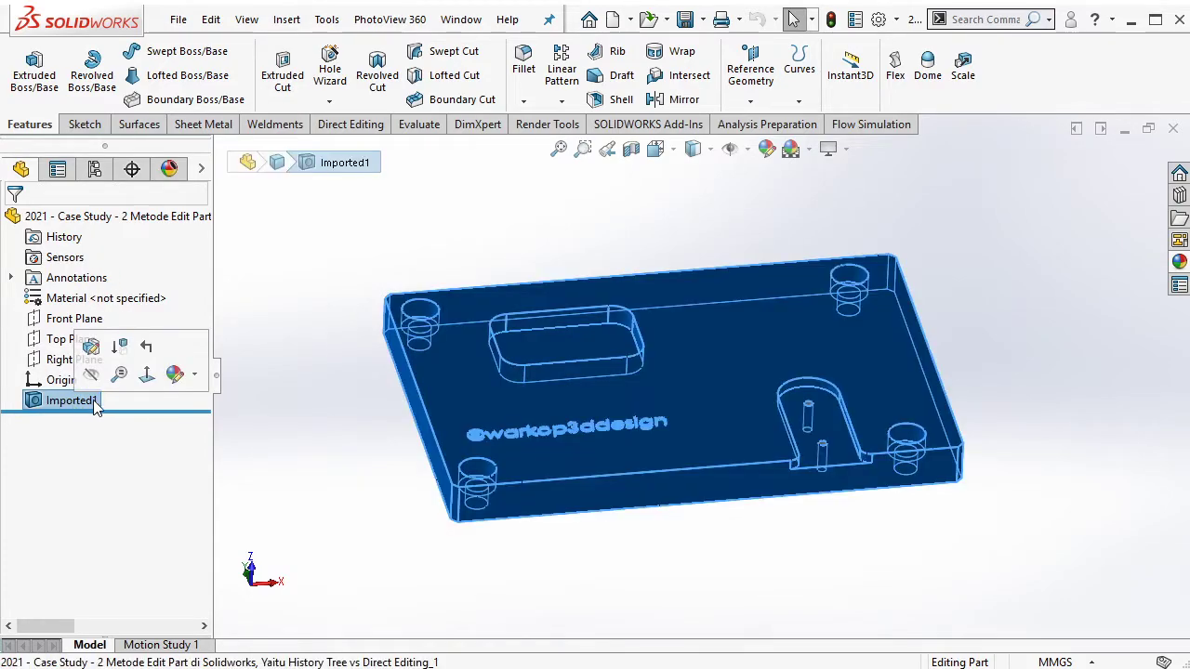
pyautogui.click(262, 421)
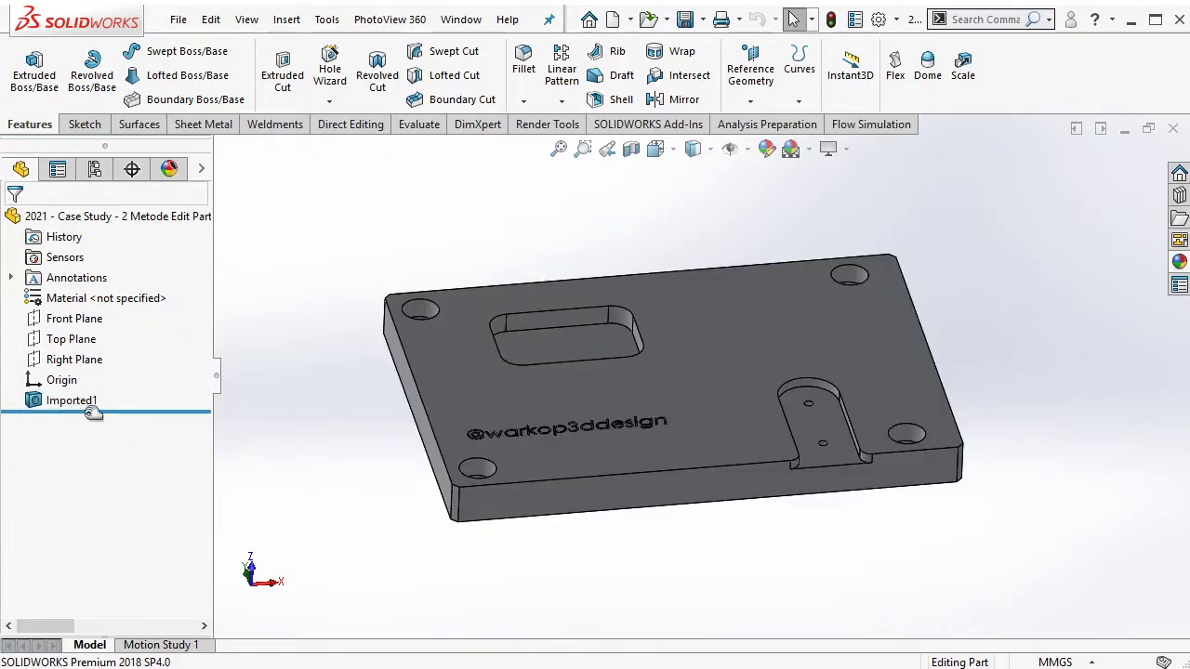
pyautogui.scroll(-3, 477, 328)
pyautogui.scroll(-2, 458, 313)
pyautogui.scroll(1, 451, 296)
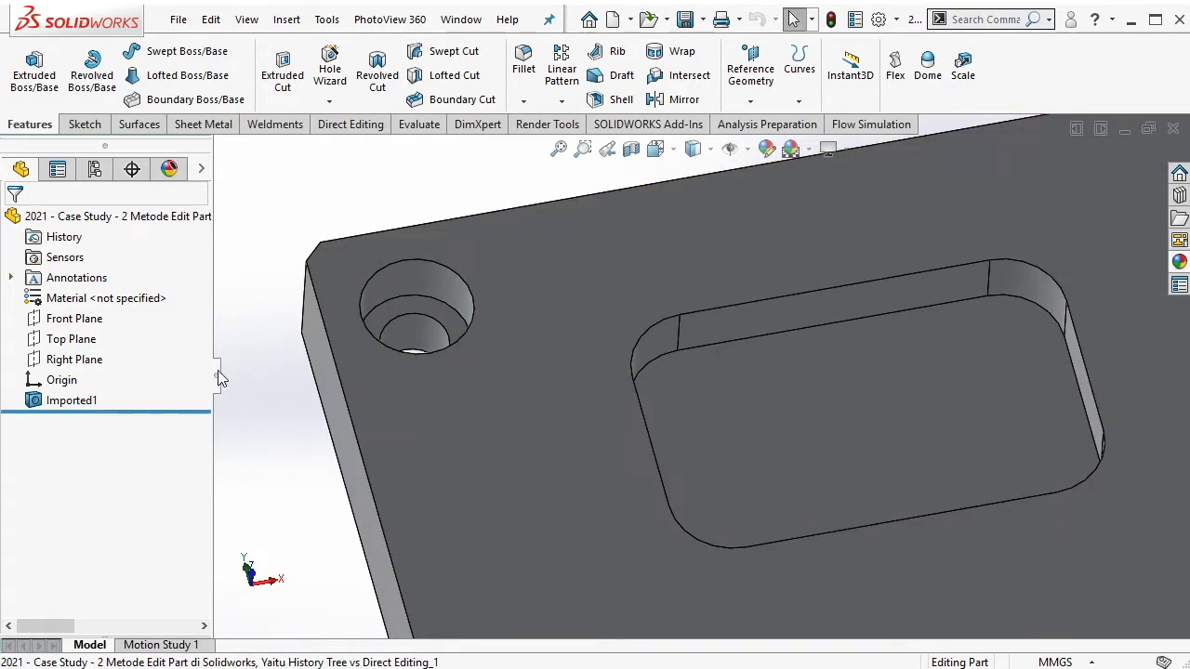
pyautogui.click(413, 325)
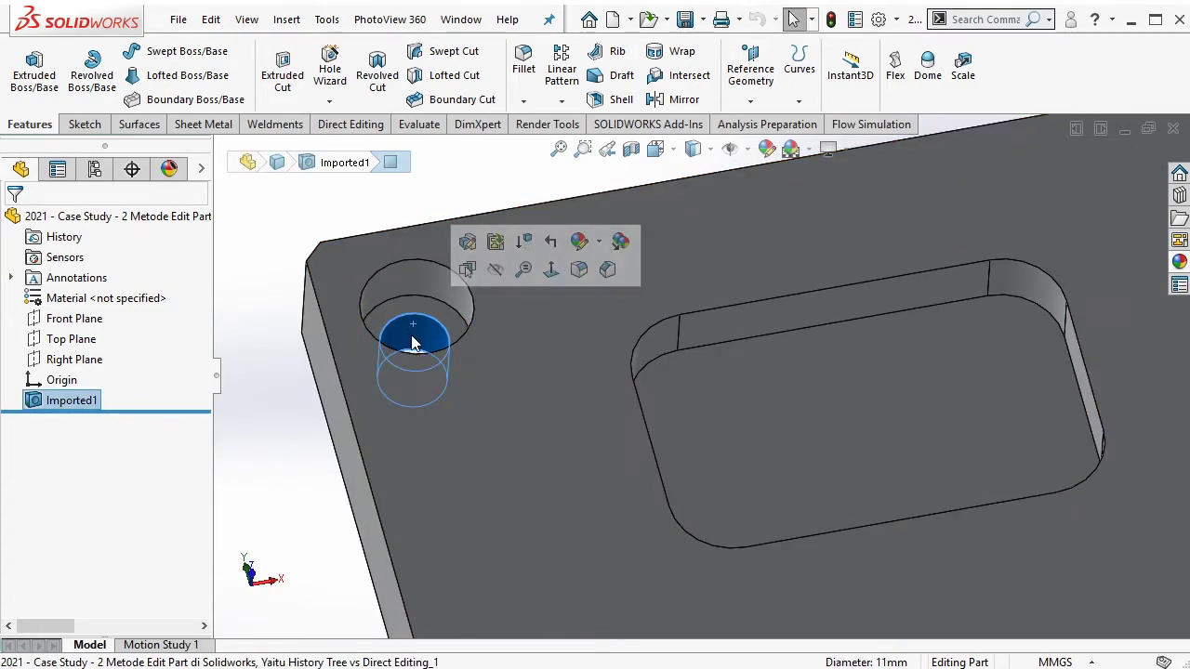
pyautogui.click(708, 400)
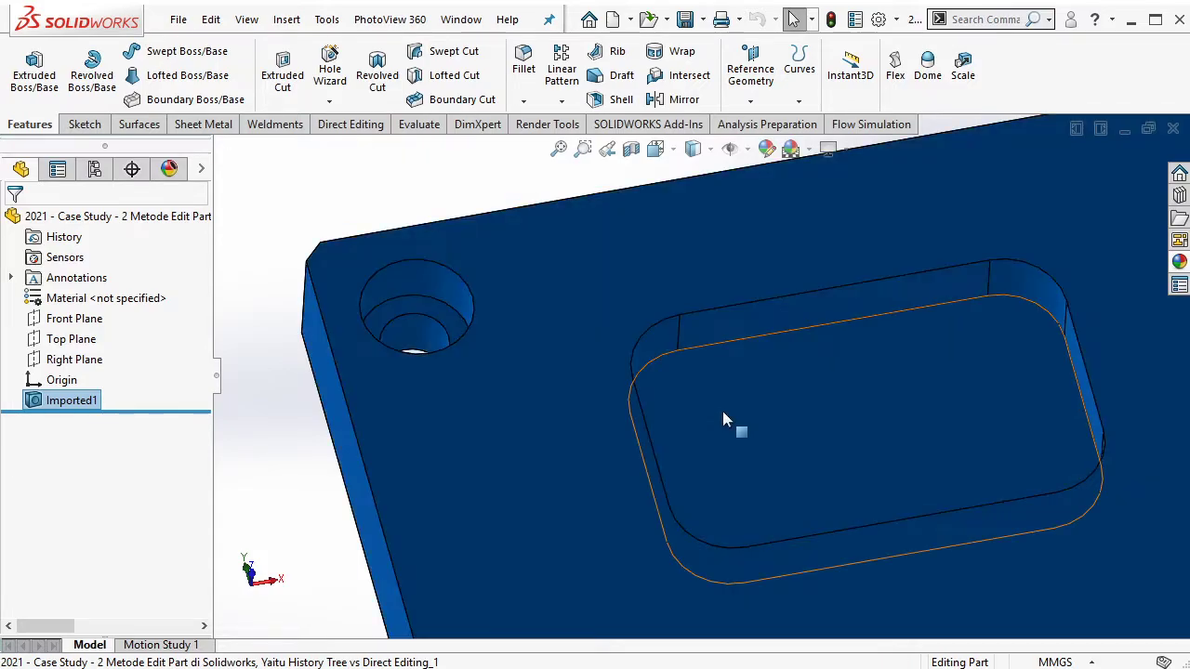
pyautogui.scroll(5, 722, 411)
pyautogui.scroll(-3, 883, 436)
pyautogui.click(707, 433)
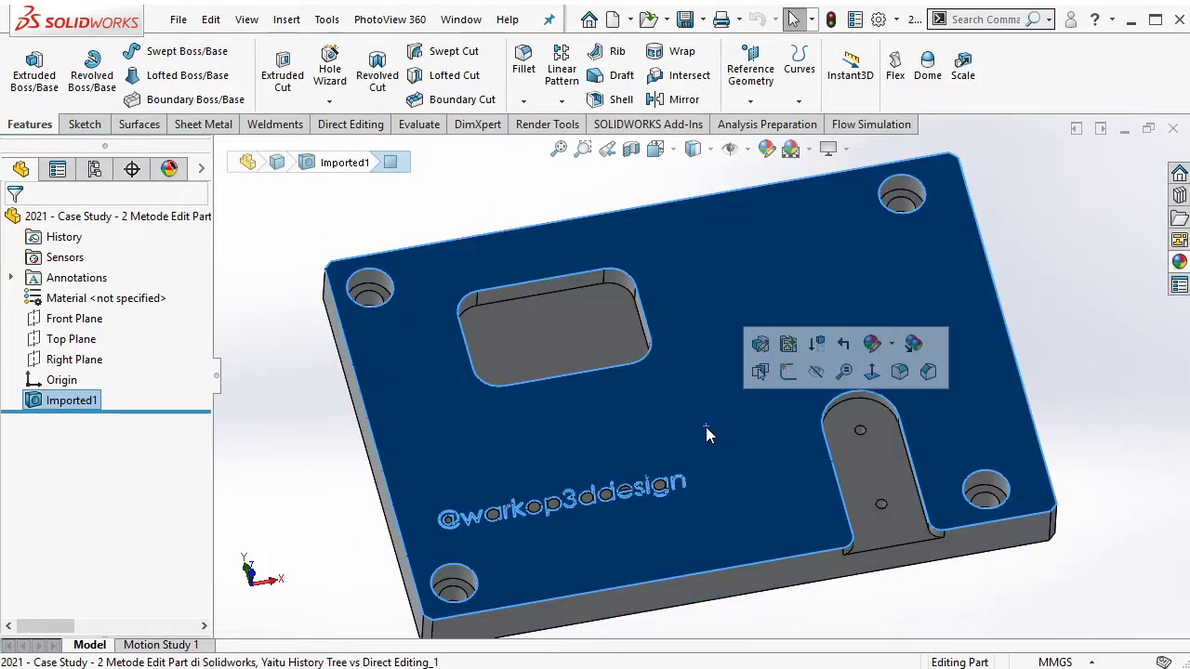
pyautogui.moveTo(706, 434)
pyautogui.mouseDown(button='middle')
pyautogui.moveTo(709, 249)
pyautogui.moveTo(712, 512)
pyautogui.moveTo(621, 260)
pyautogui.moveTo(651, 353)
pyautogui.moveTo(669, 359)
pyautogui.moveTo(673, 401)
pyautogui.mouseUp(button='middle')
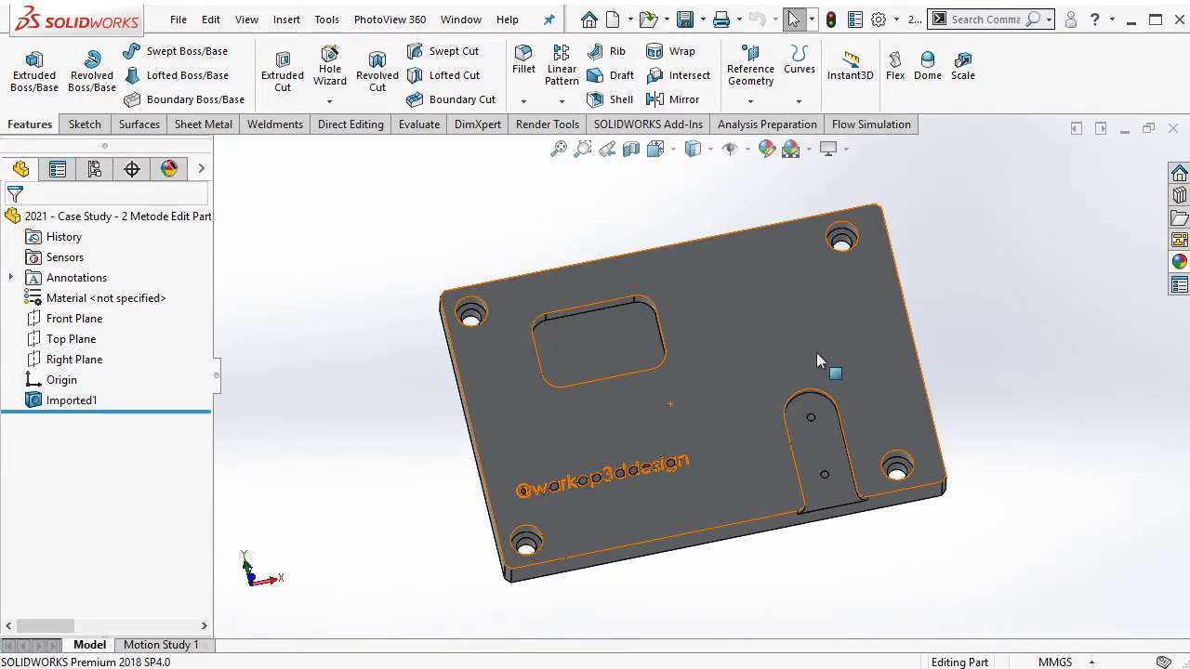
pyautogui.scroll(2, 816, 352)
pyautogui.moveTo(817, 354)
pyautogui.mouseDown(button='middle')
pyautogui.moveTo(778, 247)
pyautogui.moveTo(785, 266)
pyautogui.mouseUp(button='middle')
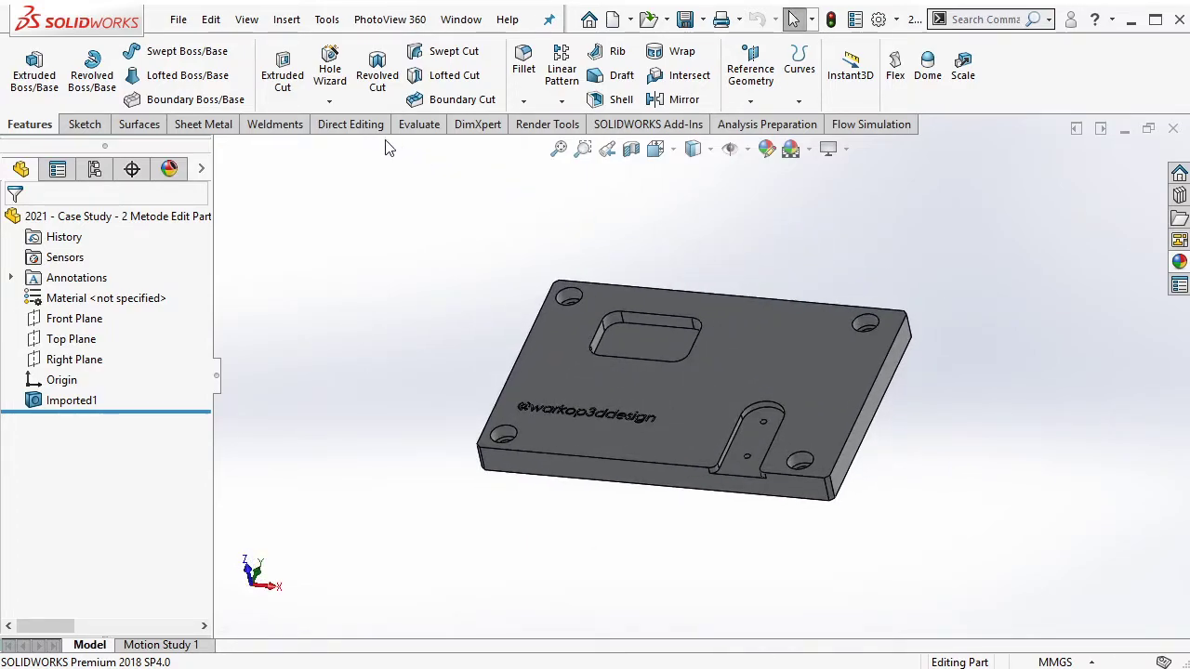
# Show the Direct Editing CommandManager tab, toggling its tool set off and back on.
pyautogui.click(350, 125)
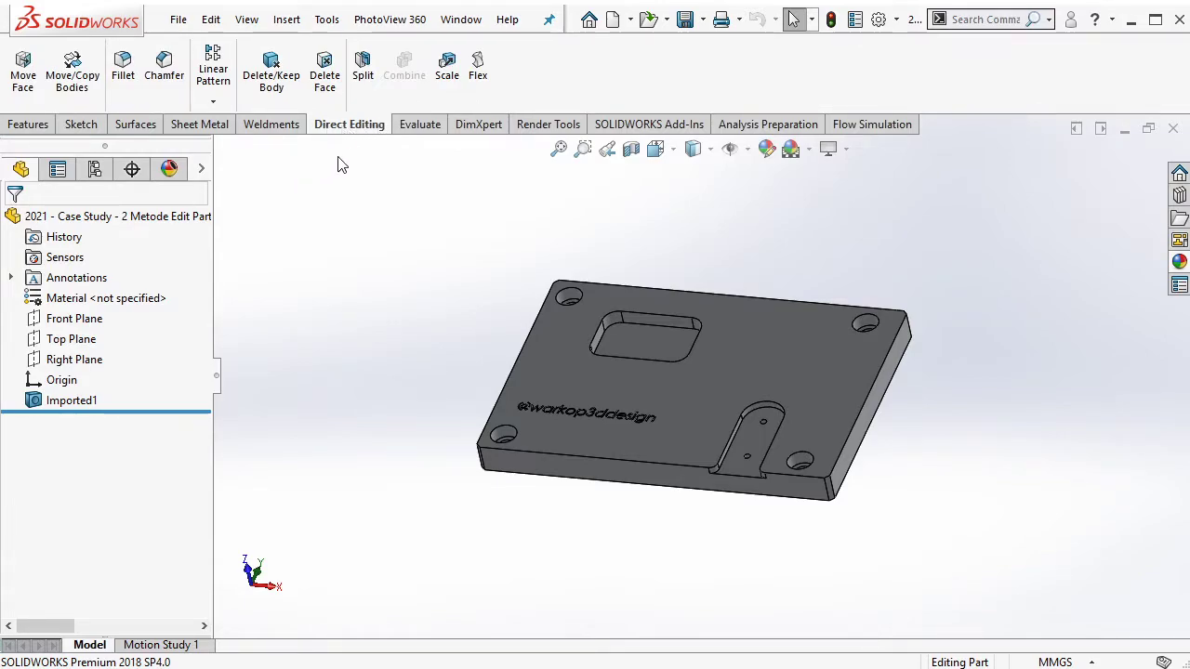
pyautogui.rightClick(339, 130)
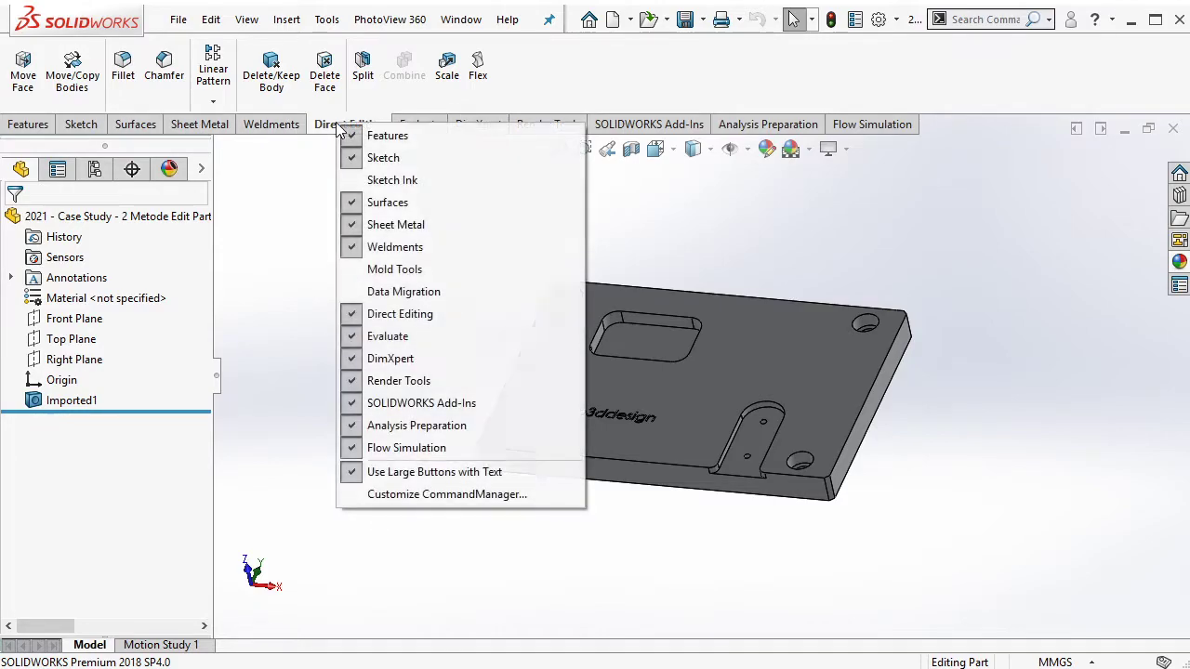
pyautogui.click(418, 321)
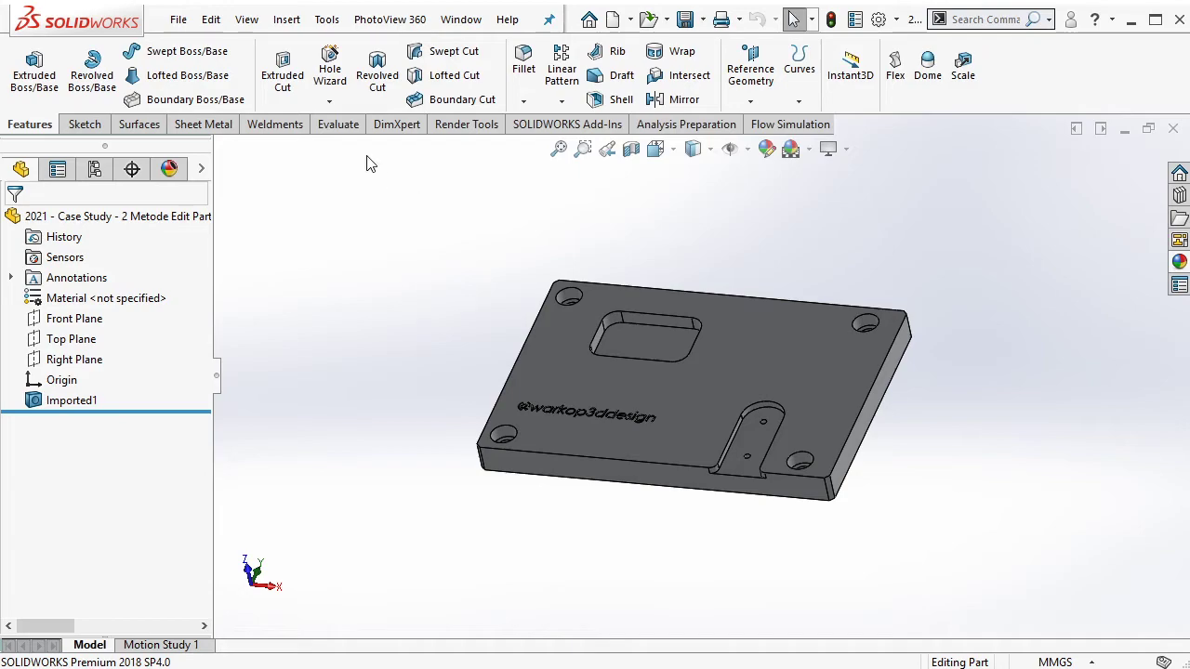
pyautogui.rightClick(344, 123)
pyautogui.click(395, 314)
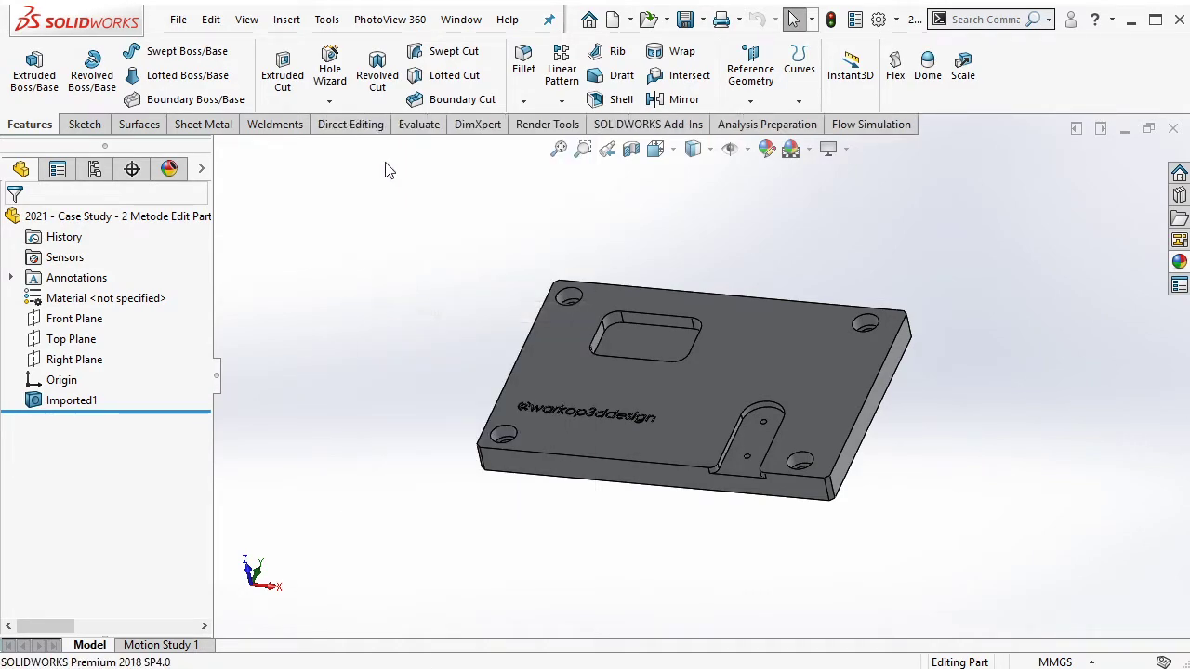
pyautogui.click(358, 133)
# Orbit the imported plate to view its underside, top face and an isometric angle.
pyautogui.moveTo(644, 376)
pyautogui.mouseDown(button='middle')
pyautogui.moveTo(779, 348)
pyautogui.moveTo(760, 319)
pyautogui.moveTo(675, 439)
pyautogui.moveTo(692, 351)
pyautogui.mouseUp(button='middle')
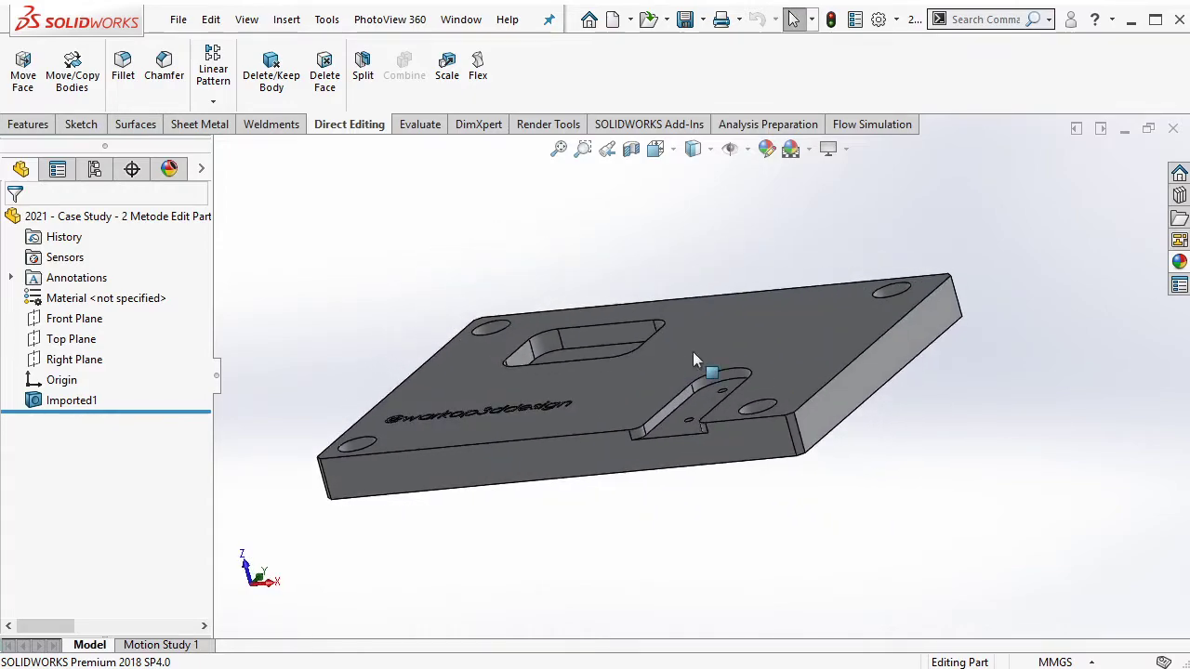
pyautogui.click(813, 347)
pyautogui.click(935, 413)
pyautogui.moveTo(967, 312)
pyautogui.mouseDown(button='middle')
pyautogui.moveTo(956, 207)
pyautogui.moveTo(943, 226)
pyautogui.mouseUp(button='middle')
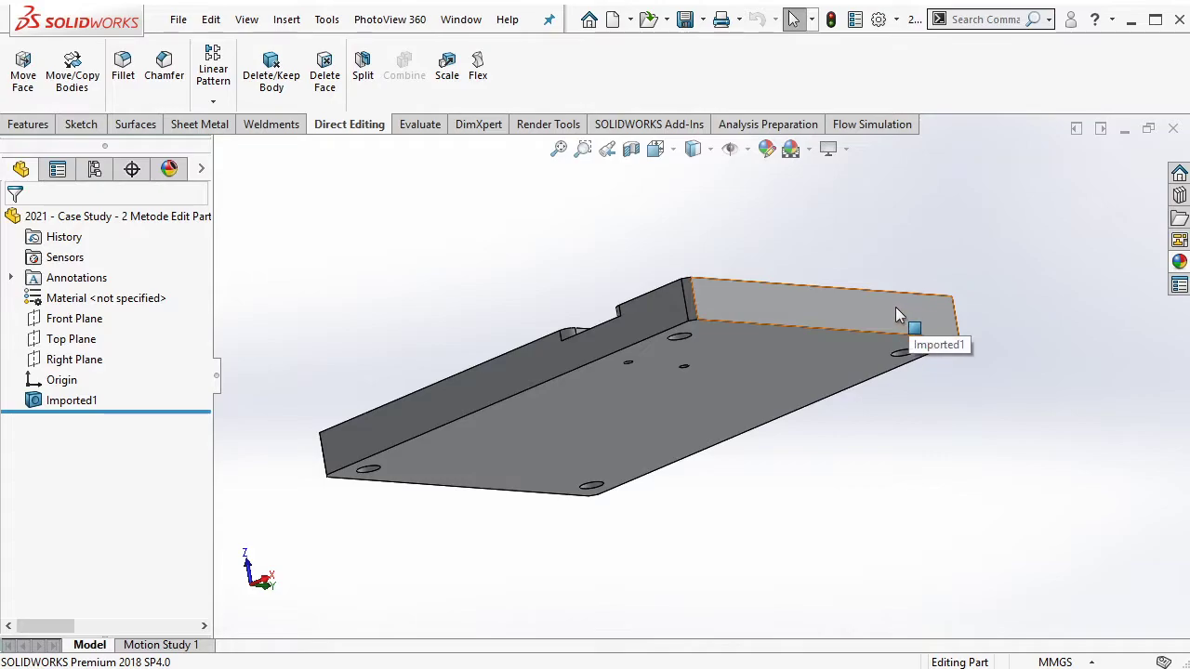
pyautogui.moveTo(895, 306)
pyautogui.mouseDown(button='middle')
pyautogui.moveTo(902, 399)
pyautogui.moveTo(948, 486)
pyautogui.moveTo(715, 236)
pyautogui.mouseUp(button='middle')
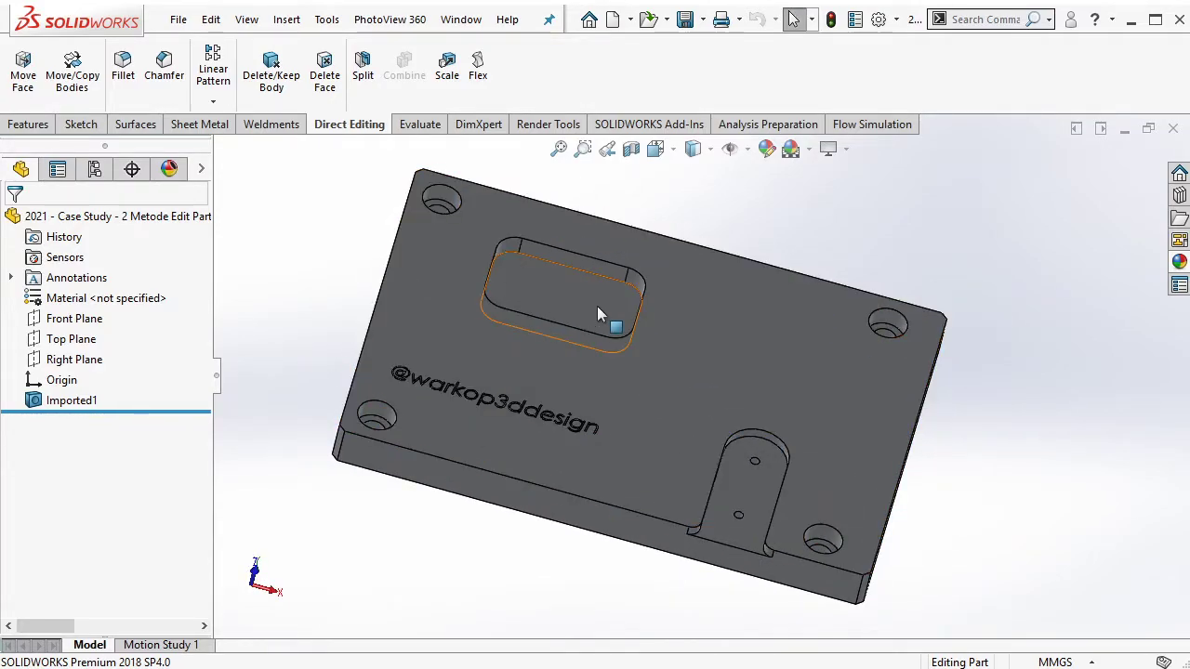
pyautogui.moveTo(594, 306)
pyautogui.mouseDown(button='middle')
pyautogui.moveTo(545, 331)
pyautogui.moveTo(659, 266)
pyautogui.moveTo(713, 259)
pyautogui.moveTo(706, 287)
pyautogui.mouseUp(button='middle')
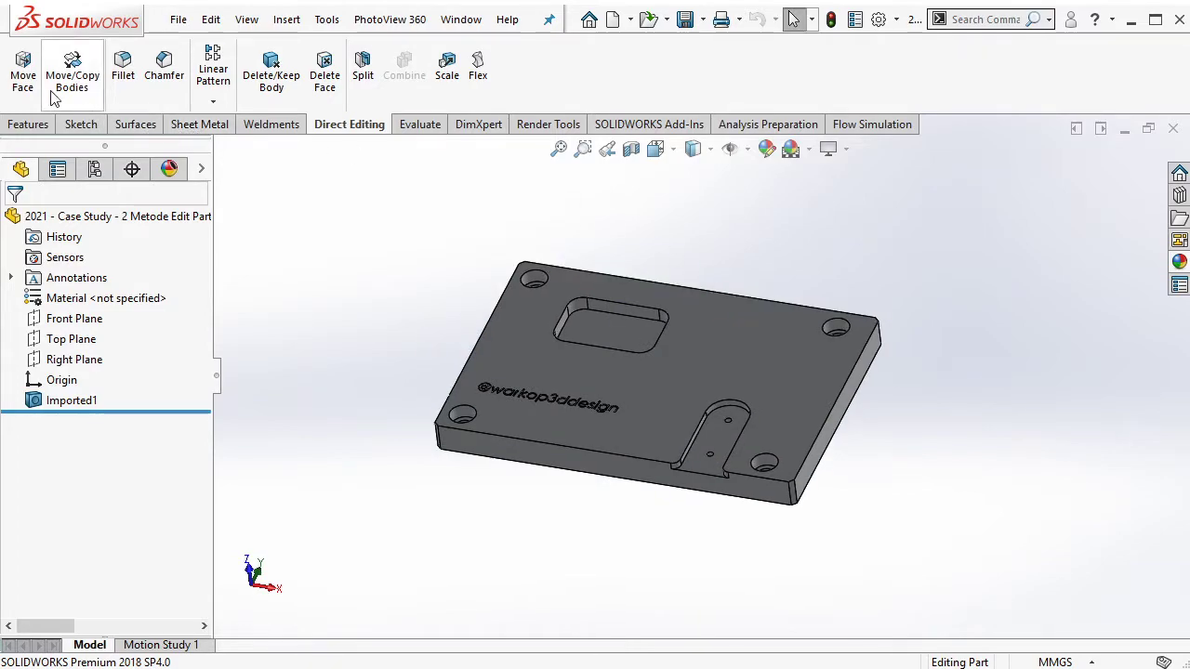
# Offset the imported plate's bottom face by 5 mm with Move Face, creating Move Face1.
pyautogui.click(23, 70)
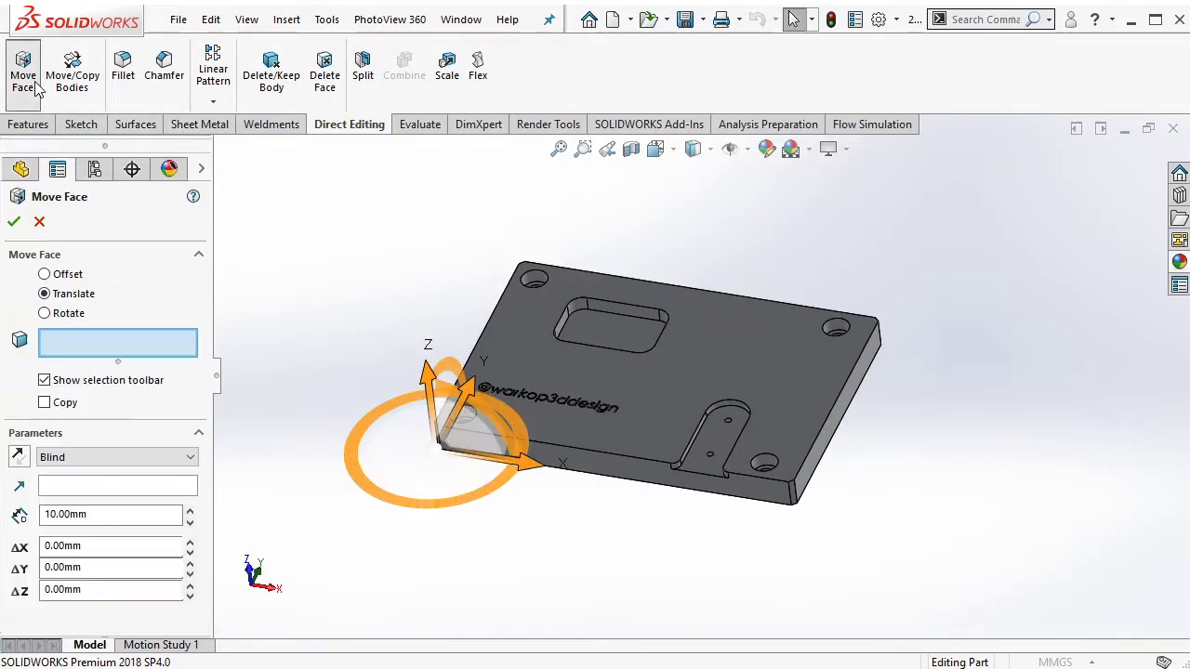
pyautogui.click(44, 275)
pyautogui.moveTo(475, 421); pyautogui.dragTo(464, 208, button='middle')
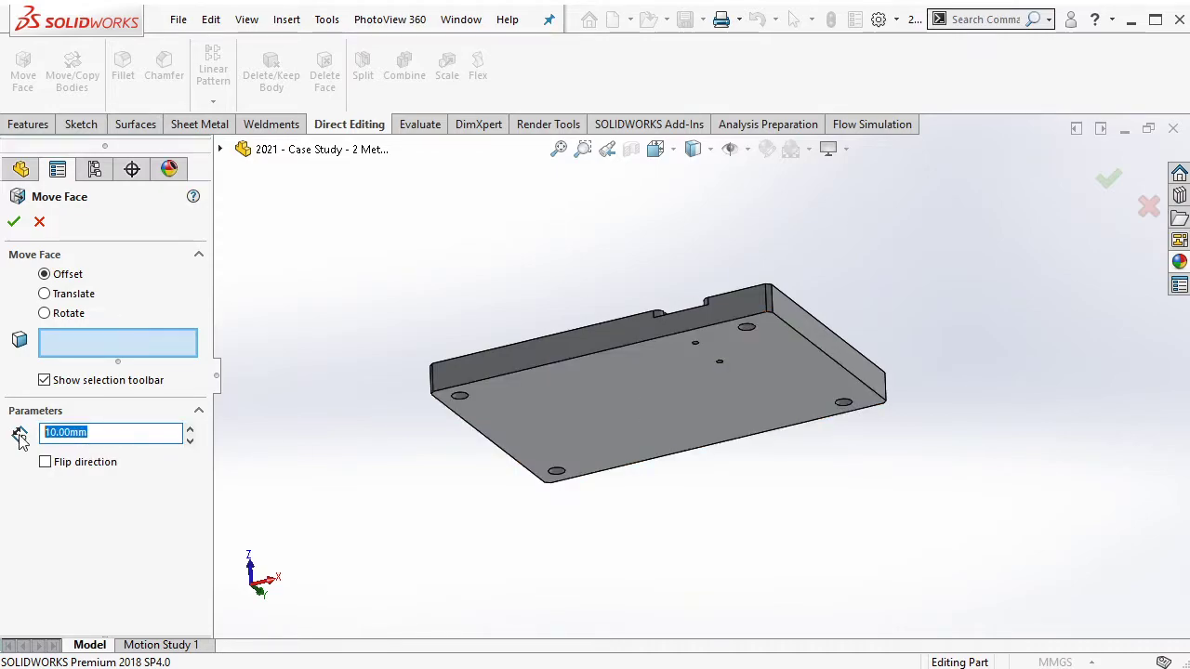
pyautogui.write('5')
pyautogui.click(589, 430)
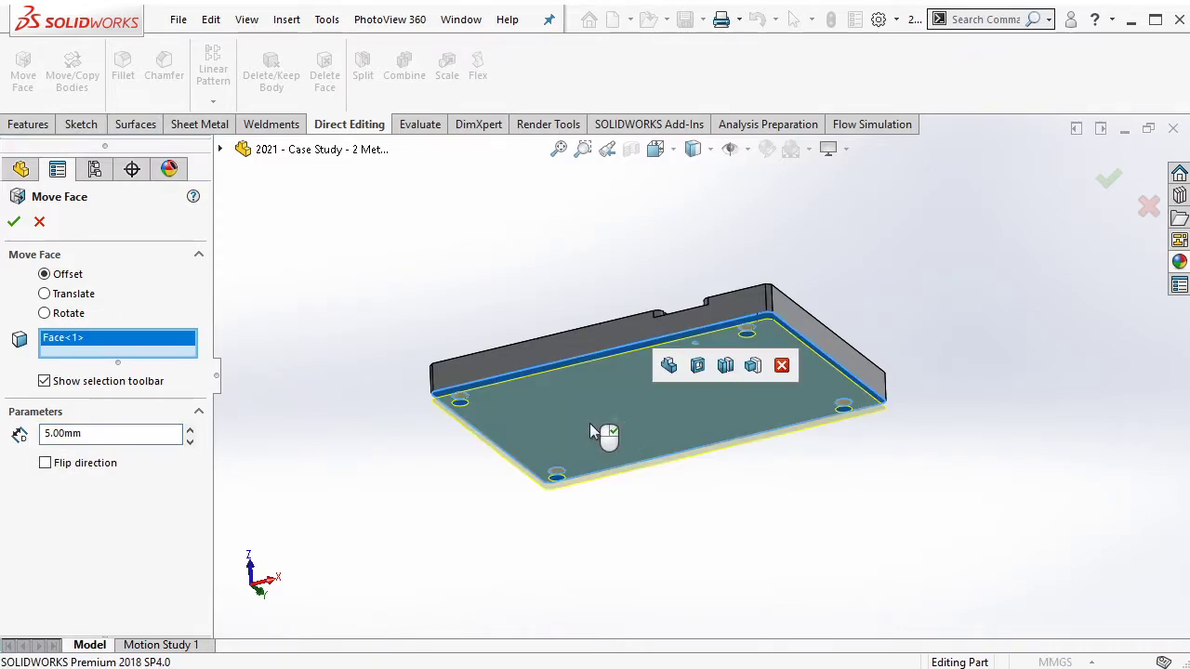
pyautogui.moveTo(590, 425); pyautogui.dragTo(371, 391, button='middle')
pyautogui.click(11, 224)
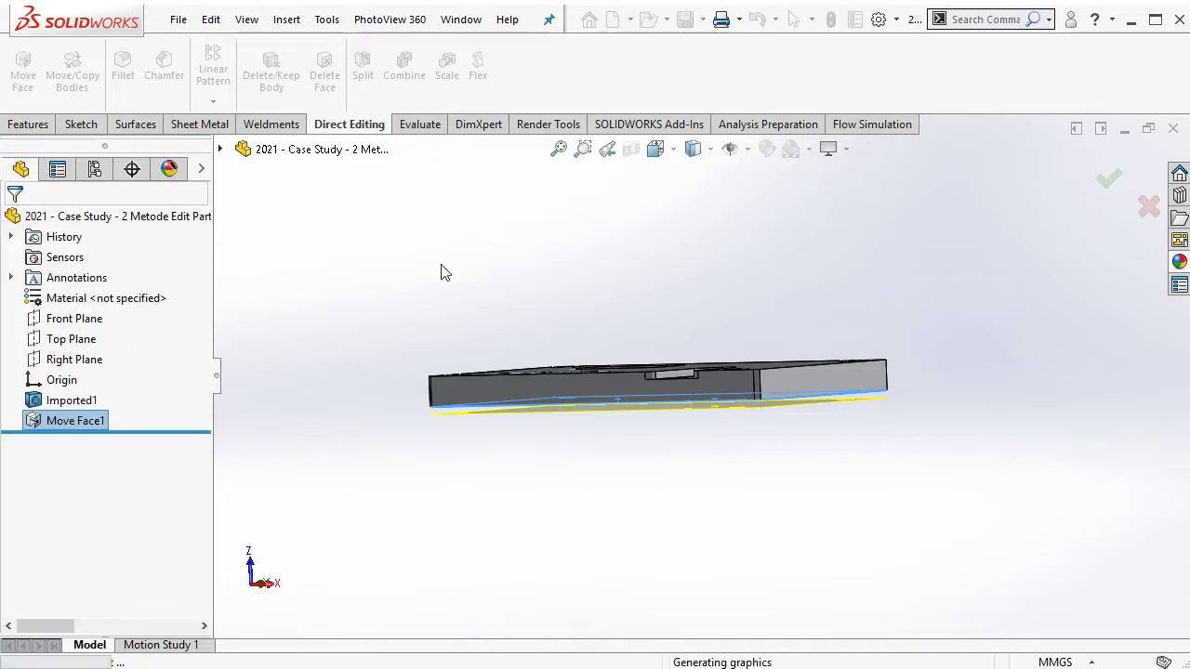
pyautogui.moveTo(709, 345)
pyautogui.mouseDown(button='middle')
pyautogui.moveTo(672, 231)
pyautogui.moveTo(696, 258)
pyautogui.moveTo(762, 456)
pyautogui.moveTo(772, 438)
pyautogui.moveTo(698, 273)
pyautogui.moveTo(716, 310)
pyautogui.moveTo(779, 258)
pyautogui.moveTo(810, 366)
pyautogui.moveTo(754, 366)
pyautogui.mouseUp(button='middle')
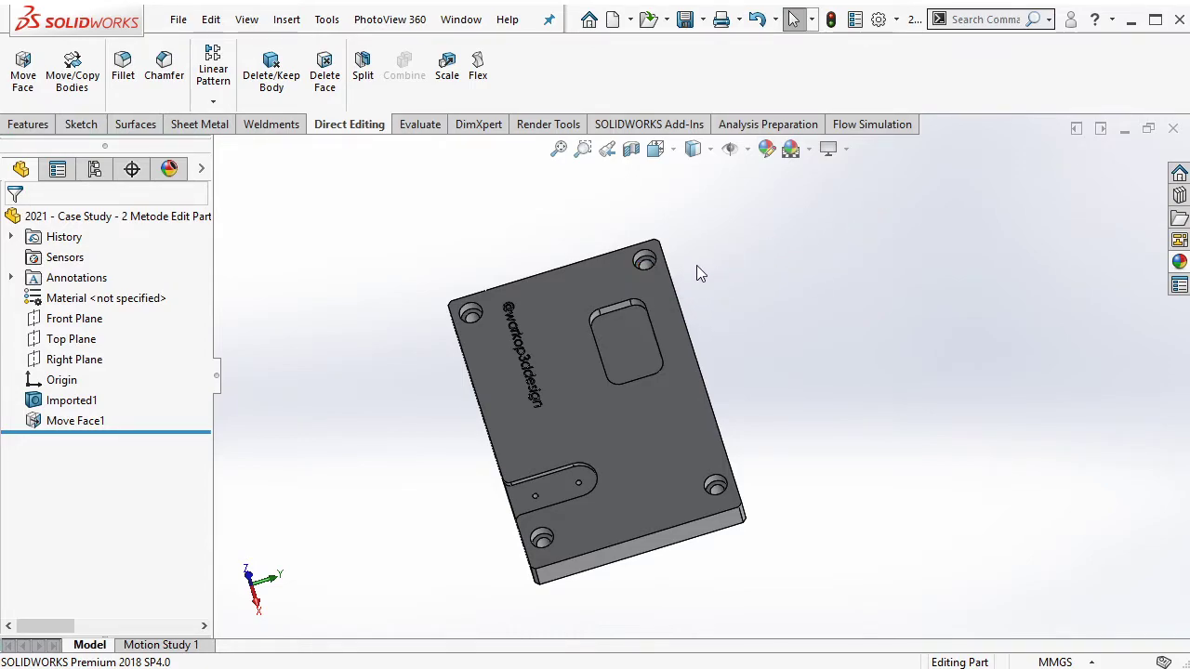
pyautogui.moveTo(805, 250)
pyautogui.mouseDown(button='middle')
pyautogui.moveTo(712, 340)
pyautogui.moveTo(687, 241)
pyautogui.moveTo(612, 261)
pyautogui.mouseUp(button='middle')
# Start a translating Move Face and select the plate's side face and corner-hole faces.
pyautogui.click(22, 69)
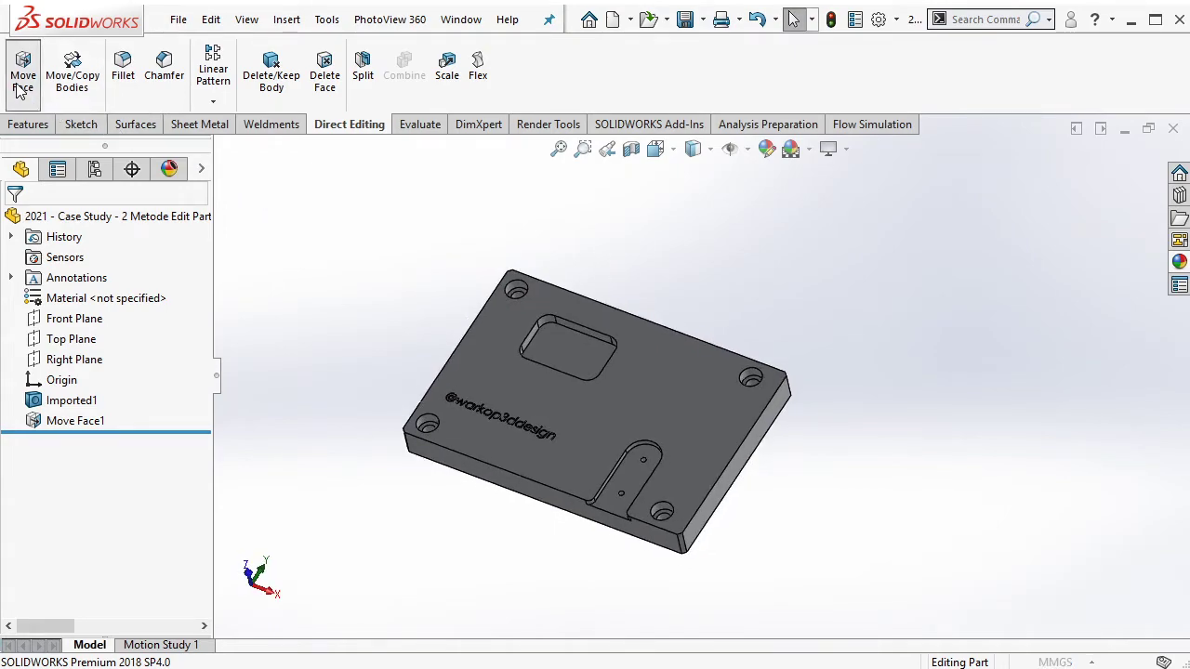
pyautogui.click(44, 293)
pyautogui.scroll(-5, 602, 314)
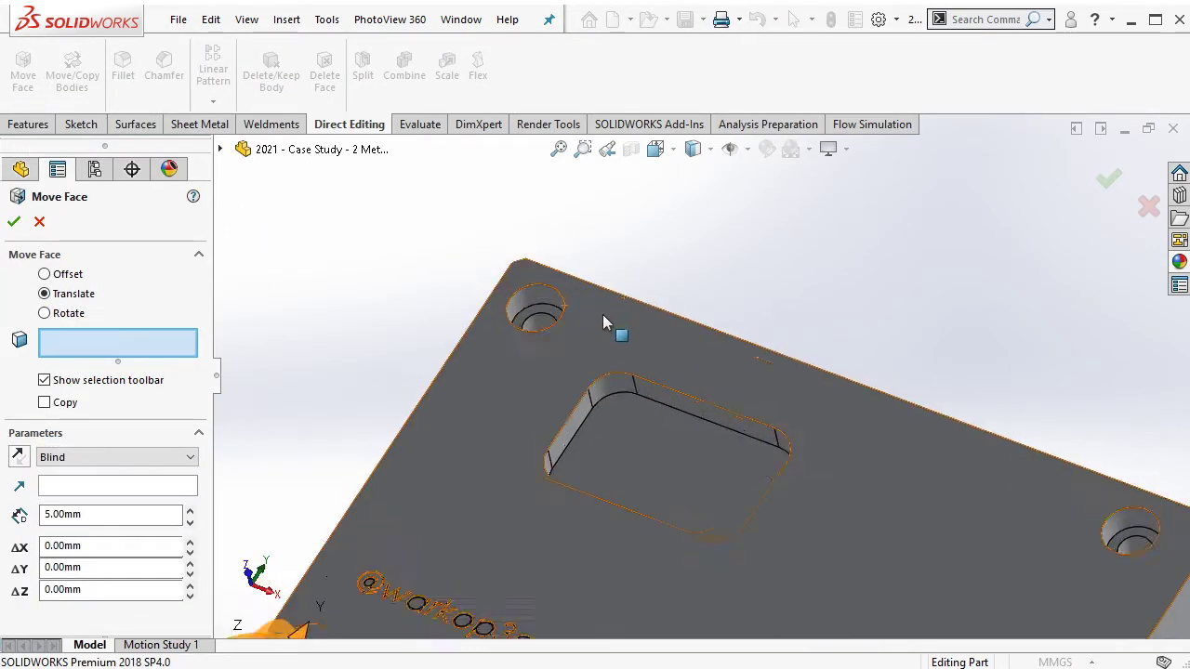
pyautogui.scroll(-3, 558, 325)
pyautogui.click(516, 342)
pyautogui.moveTo(574, 351); pyautogui.dragTo(483, 255, button='middle')
pyautogui.click(482, 255)
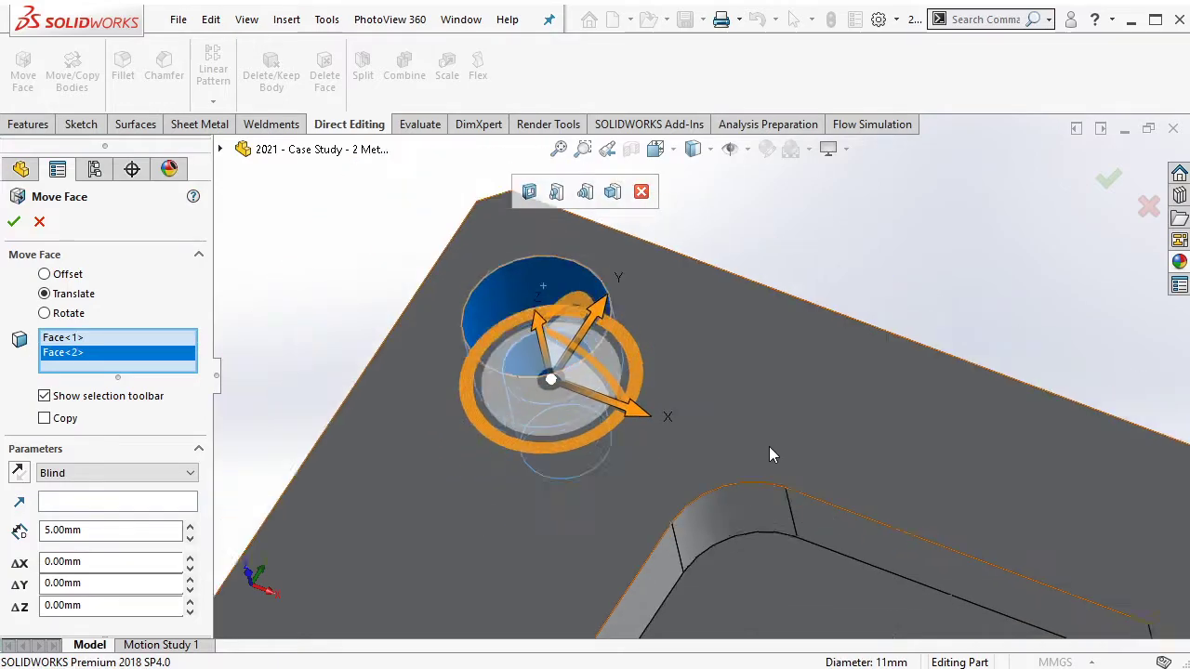
pyautogui.moveTo(769, 447); pyautogui.dragTo(771, 487, button='middle')
pyautogui.scroll(3, 985, 467)
pyautogui.scroll(-5, 988, 469)
pyautogui.click(864, 415)
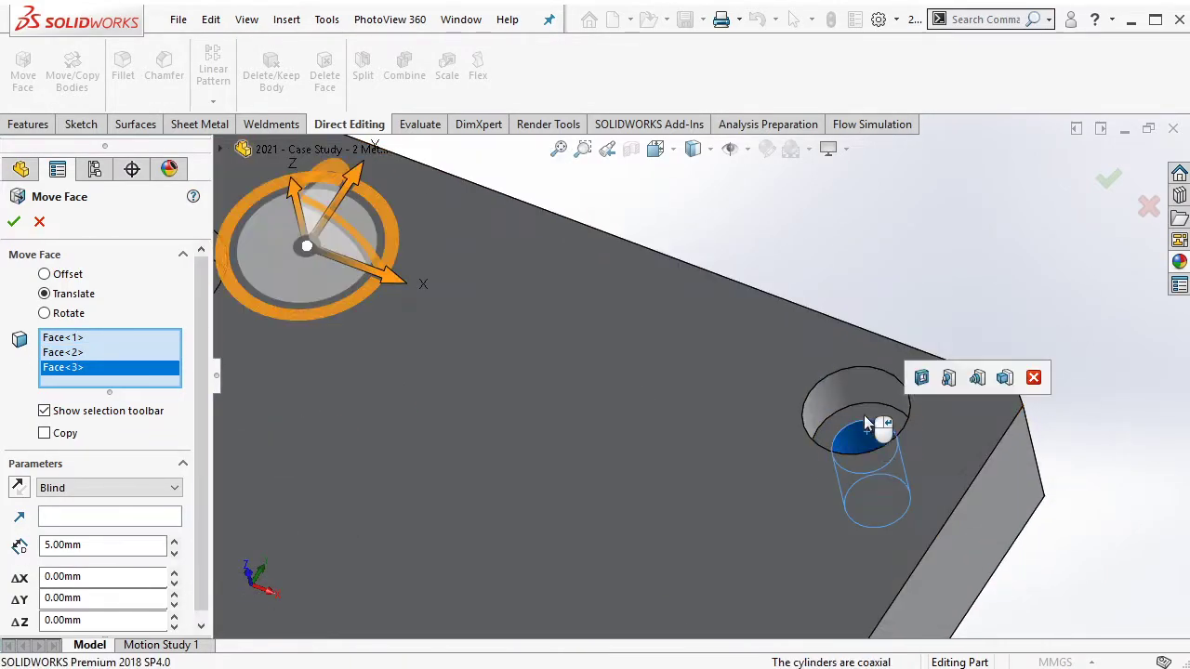
pyautogui.click(862, 395)
pyautogui.moveTo(862, 395); pyautogui.dragTo(723, 370, button='middle')
pyautogui.click(767, 484)
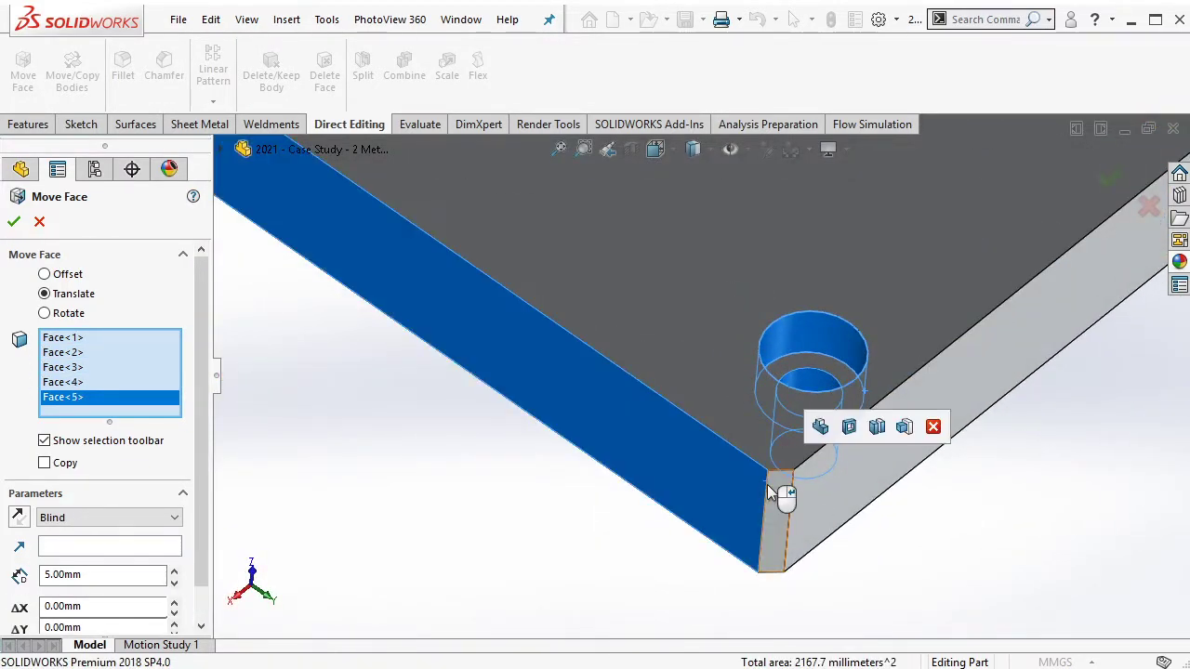
pyautogui.click(764, 490)
pyautogui.click(774, 492)
pyautogui.click(774, 492)
pyautogui.scroll(5, 1009, 292)
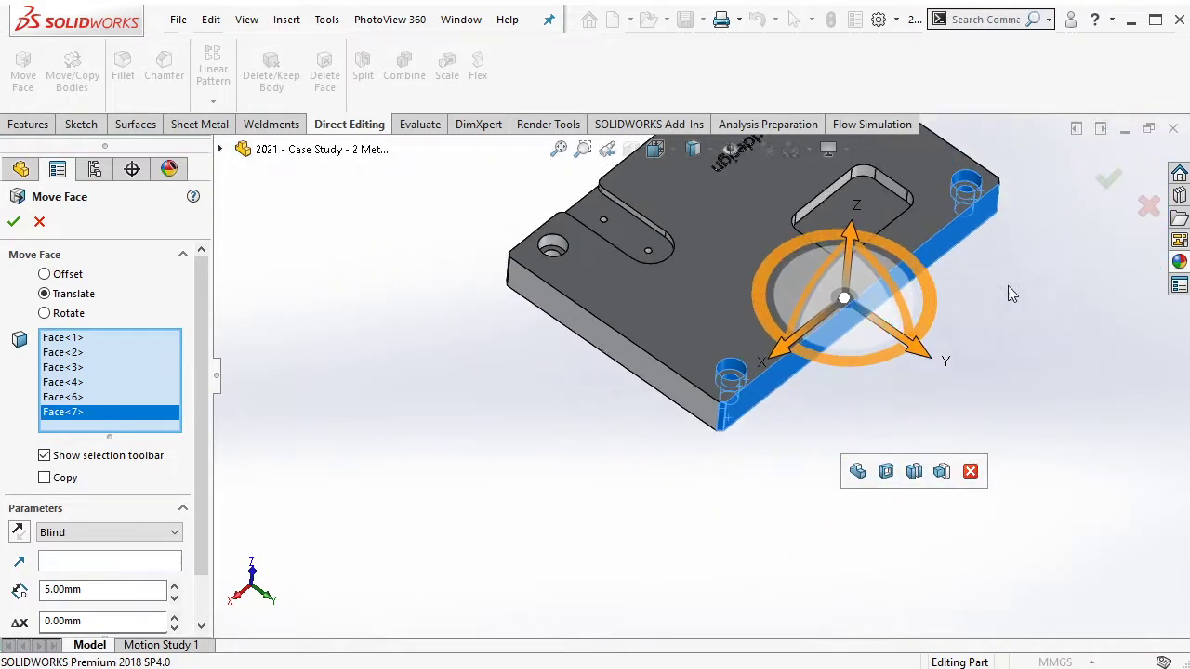
pyautogui.scroll(-3, 995, 279)
pyautogui.scroll(-2, 990, 271)
pyautogui.click(931, 244)
# Add the rectangular pocket's end, wall and fillet faces to the selection.
pyautogui.scroll(3, 860, 303)
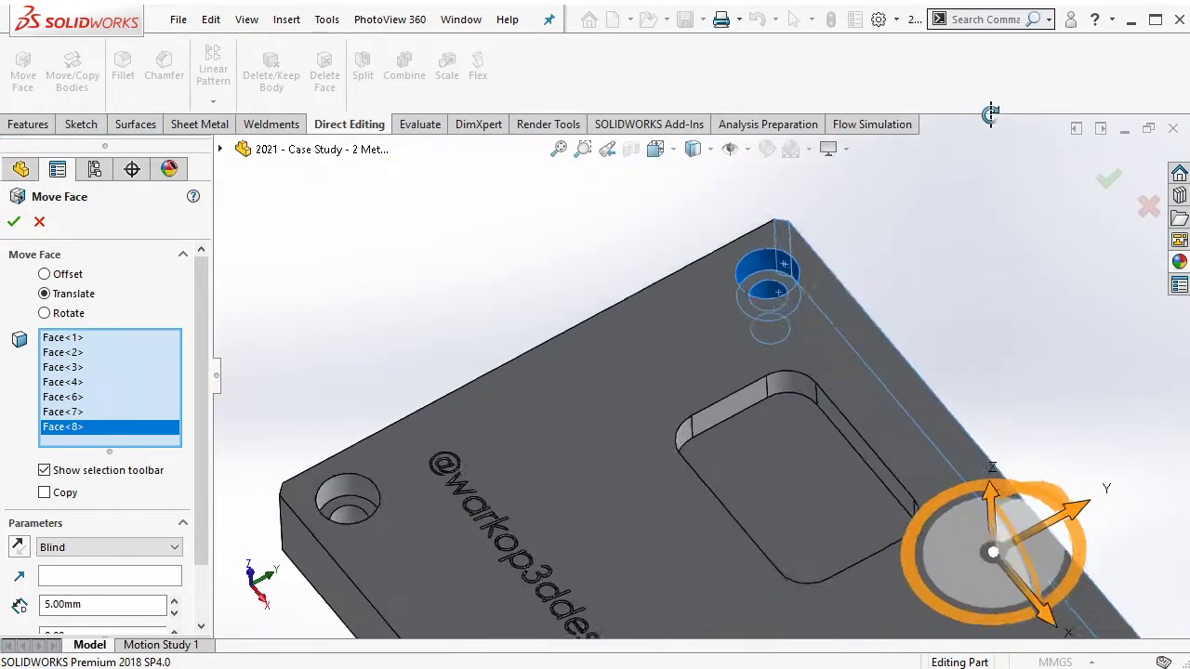
pyautogui.scroll(2, 878, 305)
pyautogui.scroll(-3, 750, 447)
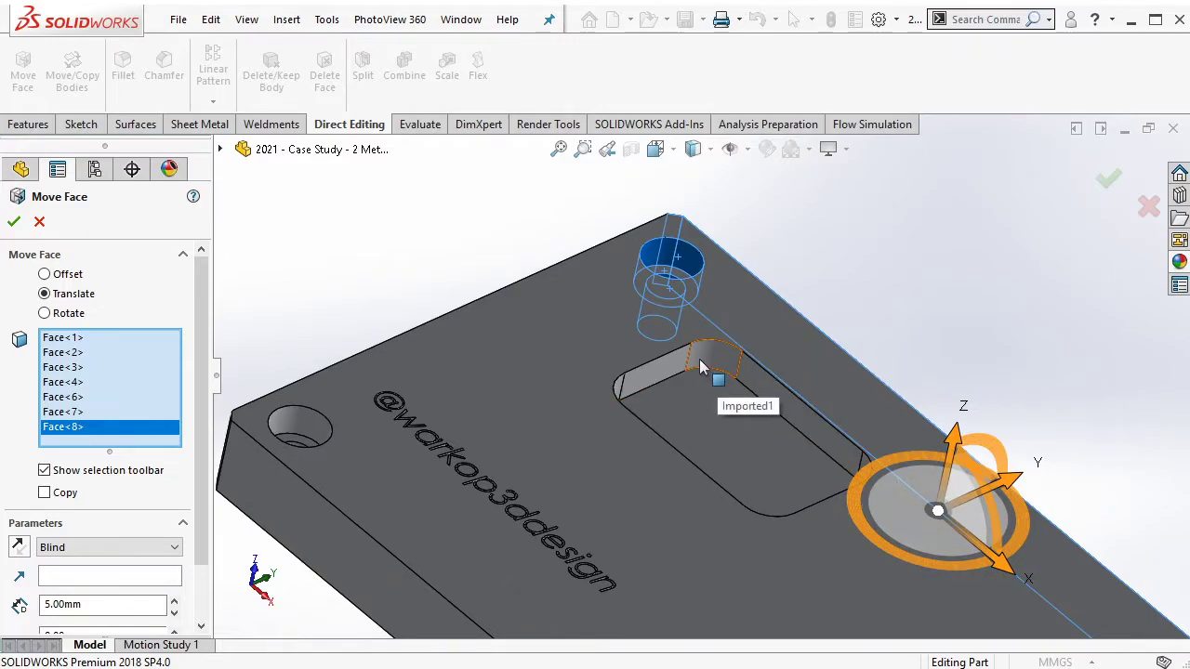
pyautogui.click(701, 355)
pyautogui.click(759, 383)
pyautogui.click(669, 371)
pyautogui.moveTo(669, 371); pyautogui.dragTo(588, 400, button='middle')
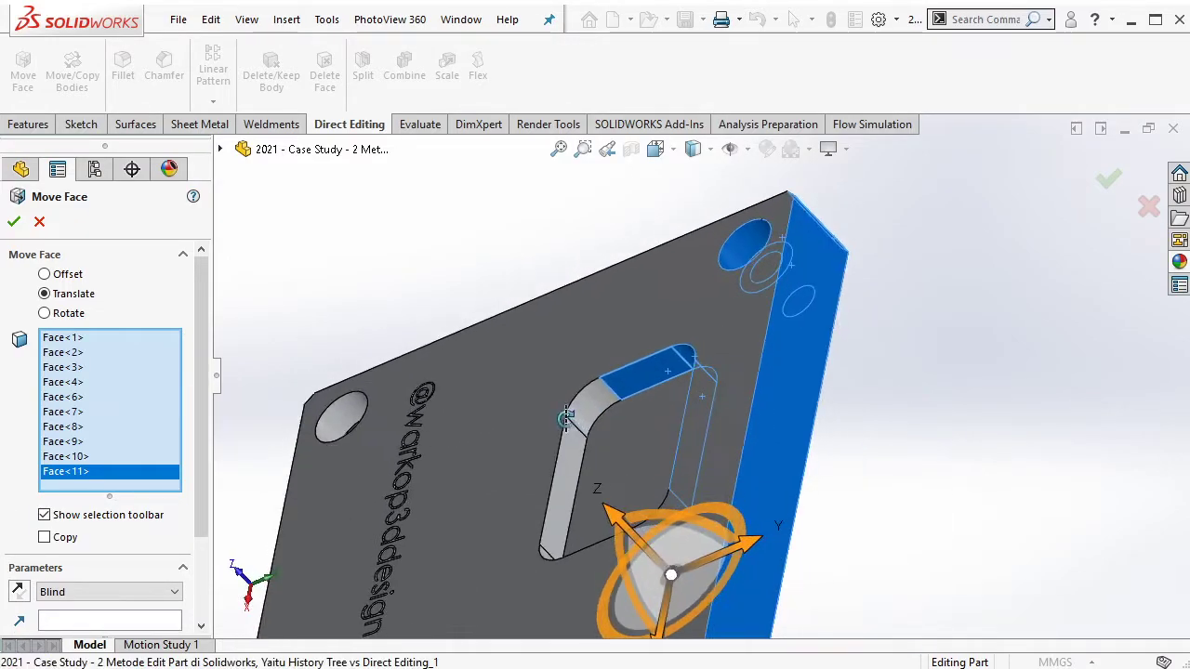
pyautogui.click(587, 409)
pyautogui.click(573, 526)
pyautogui.scroll(-2, 572, 524)
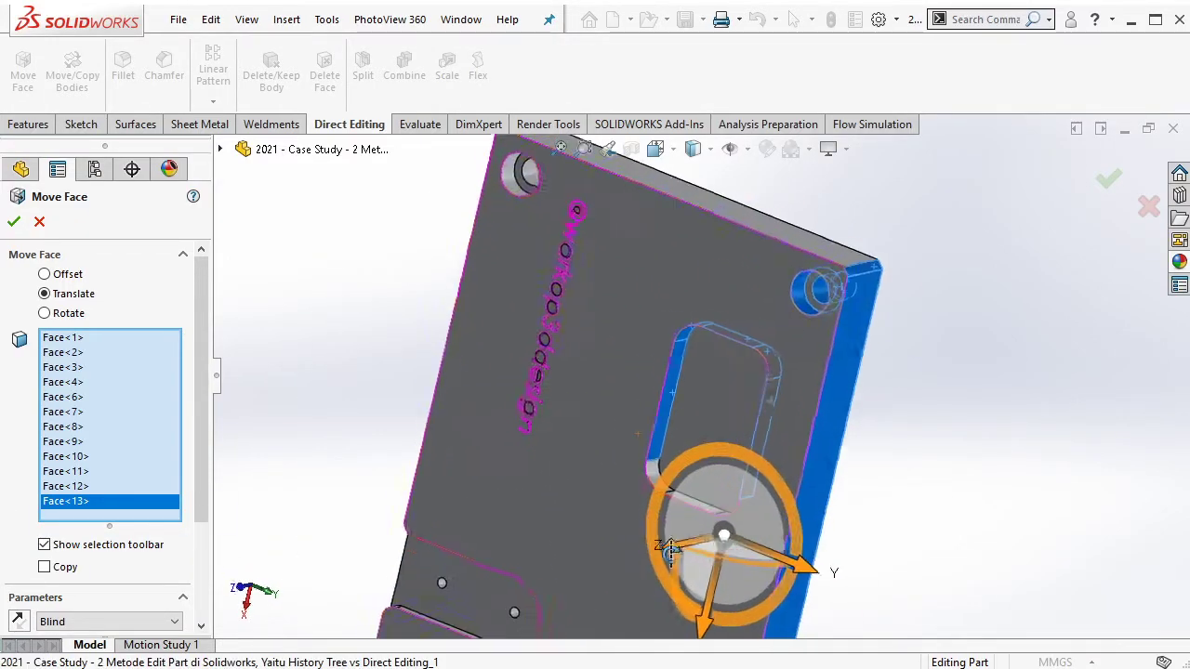
pyautogui.scroll(-3, 572, 524)
pyautogui.click(573, 522)
pyautogui.click(591, 532)
pyautogui.moveTo(627, 550); pyautogui.dragTo(751, 561, button='middle')
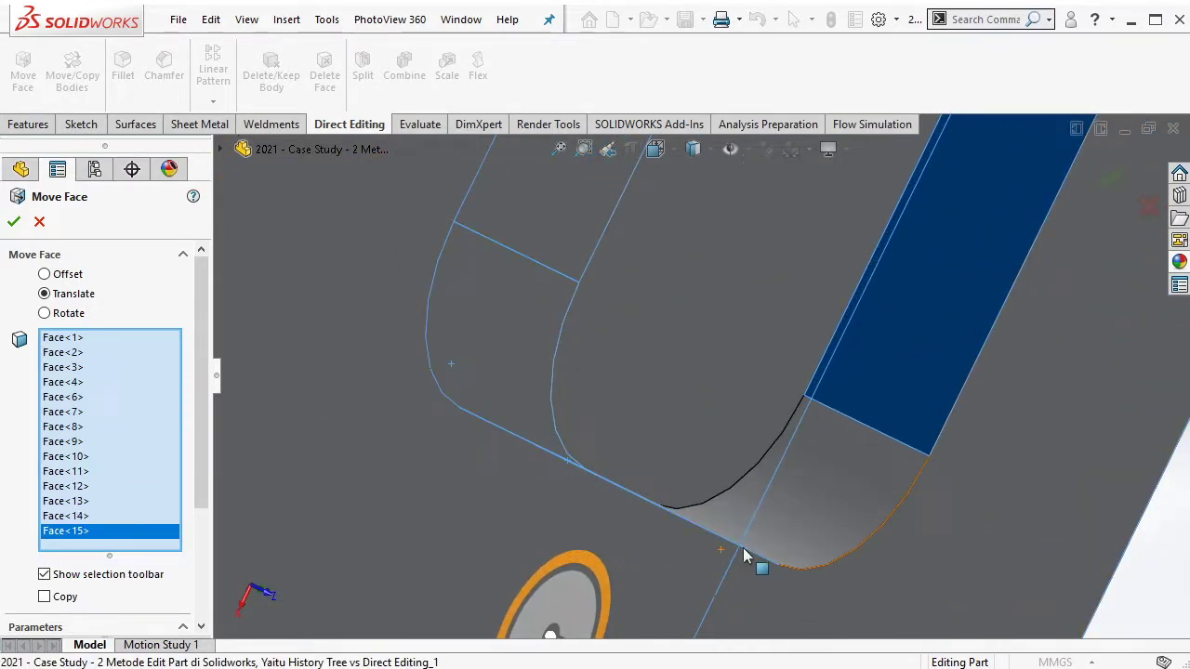
pyautogui.click(786, 493)
pyautogui.moveTo(786, 494); pyautogui.dragTo(725, 321, button='middle')
pyautogui.press('f')
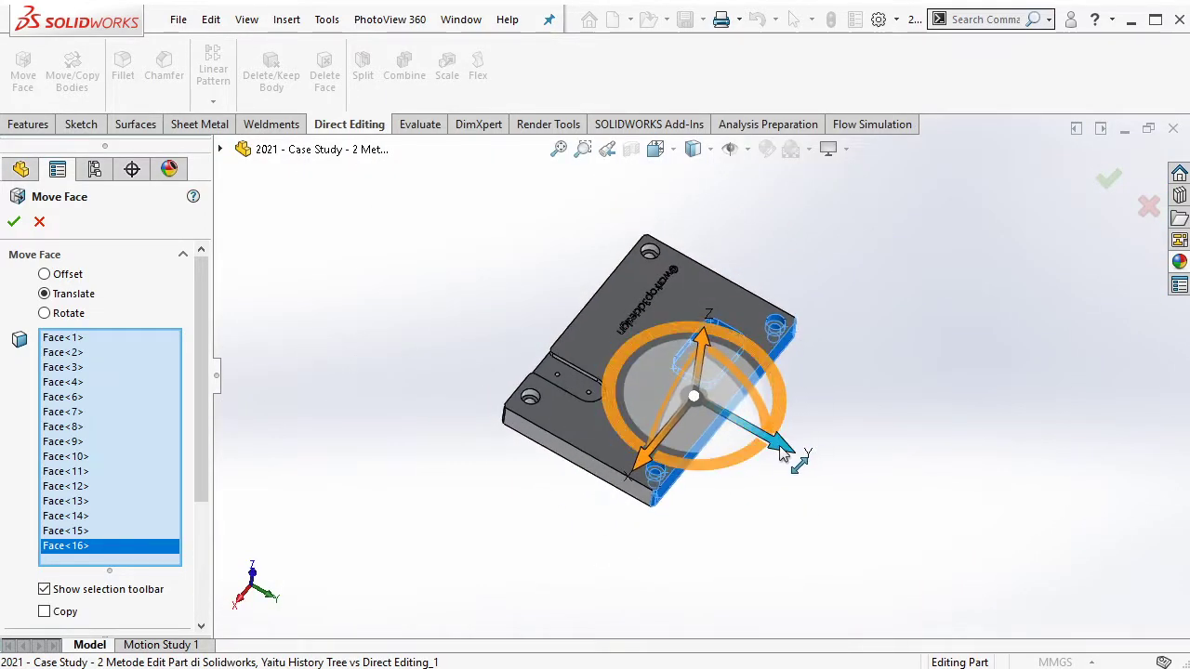
# Translate the selected faces 13.08 mm along Y and inspect the resulting Move Face2.
pyautogui.moveTo(795, 454); pyautogui.dragTo(809, 510)
pyautogui.click(1120, 188)
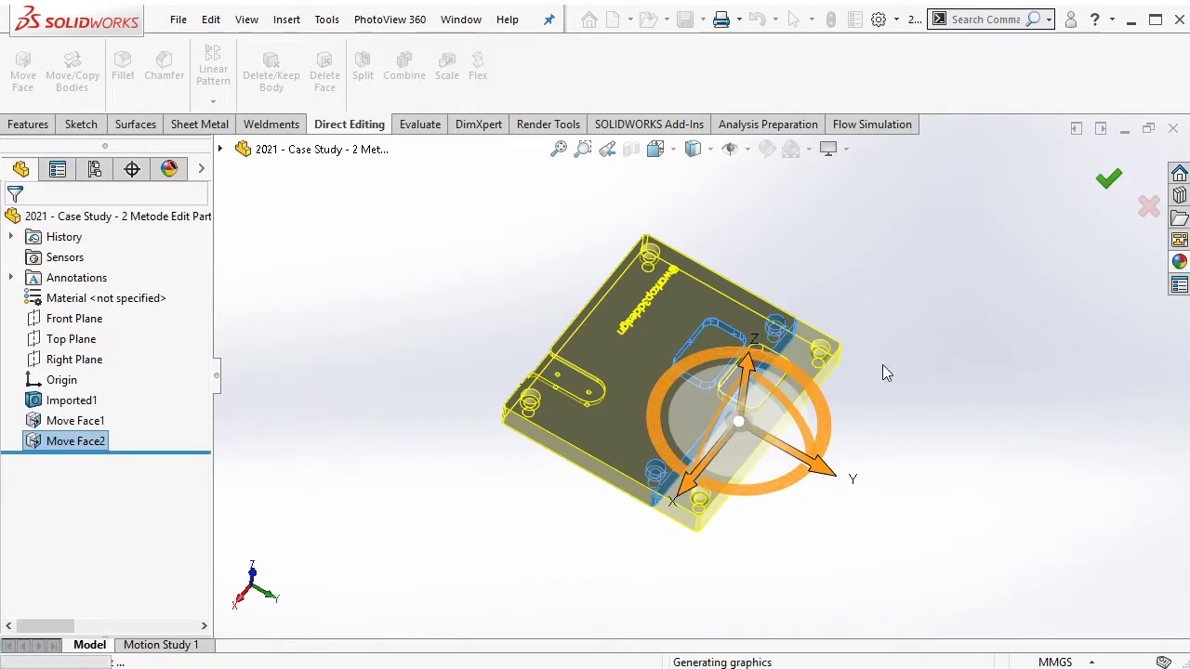
pyautogui.moveTo(882, 367)
pyautogui.mouseDown(button='middle')
pyautogui.moveTo(728, 358)
pyautogui.moveTo(819, 309)
pyautogui.moveTo(776, 235)
pyautogui.moveTo(698, 363)
pyautogui.moveTo(657, 486)
pyautogui.moveTo(677, 359)
pyautogui.mouseUp(button='middle')
pyautogui.scroll(-5, 659, 475)
pyautogui.scroll(5, 659, 476)
pyautogui.scroll(-5, 650, 364)
pyautogui.scroll(5, 632, 372)
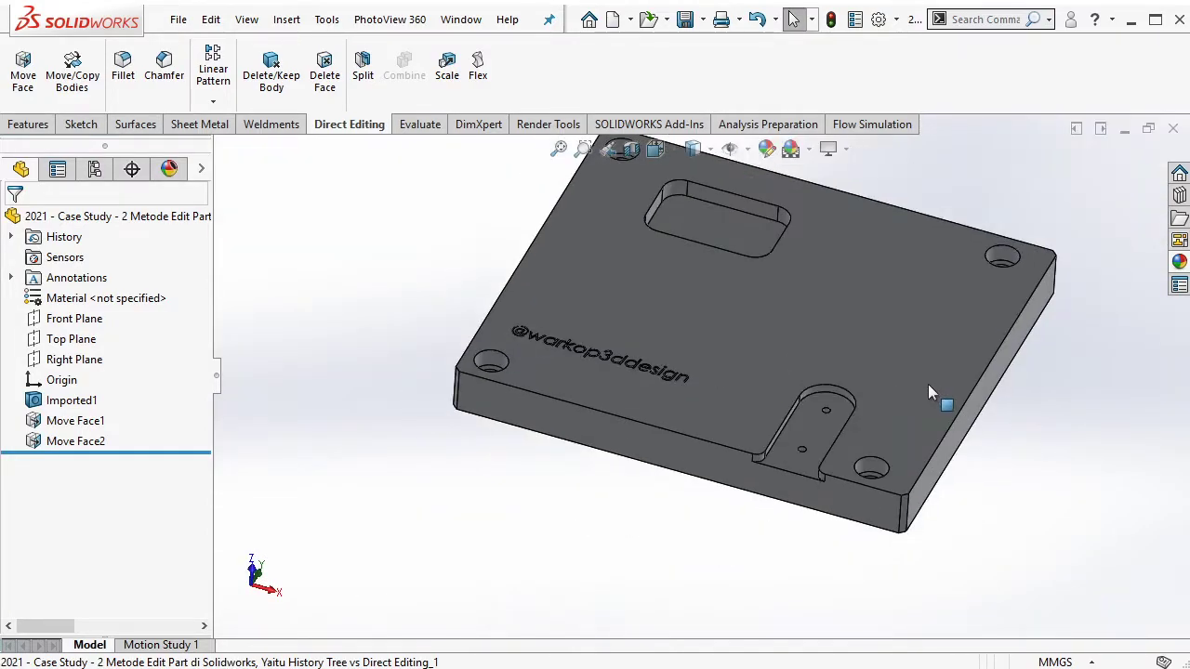
pyautogui.moveTo(558, 384)
pyautogui.mouseDown(button='middle')
pyautogui.moveTo(603, 403)
pyautogui.moveTo(595, 324)
pyautogui.moveTo(793, 441)
pyautogui.moveTo(723, 392)
pyautogui.mouseUp(button='middle')
pyautogui.scroll(-5, 667, 462)
pyautogui.scroll(-3, 723, 391)
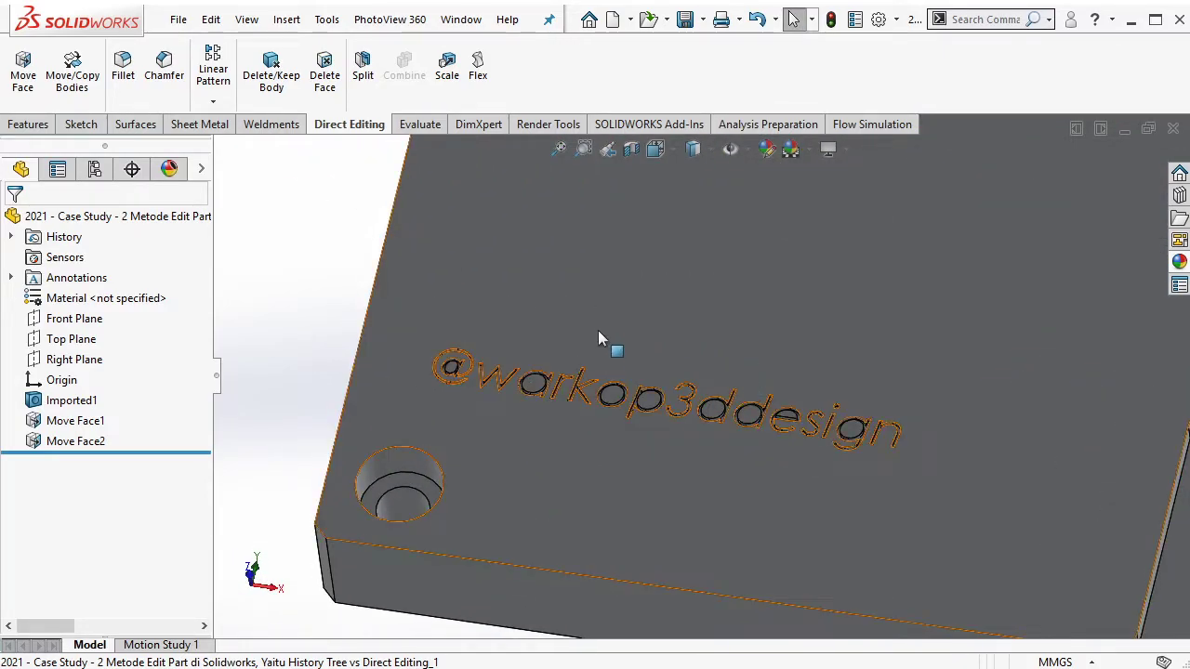
pyautogui.click(22, 75)
pyautogui.moveTo(404, 318); pyautogui.dragTo(817, 472)
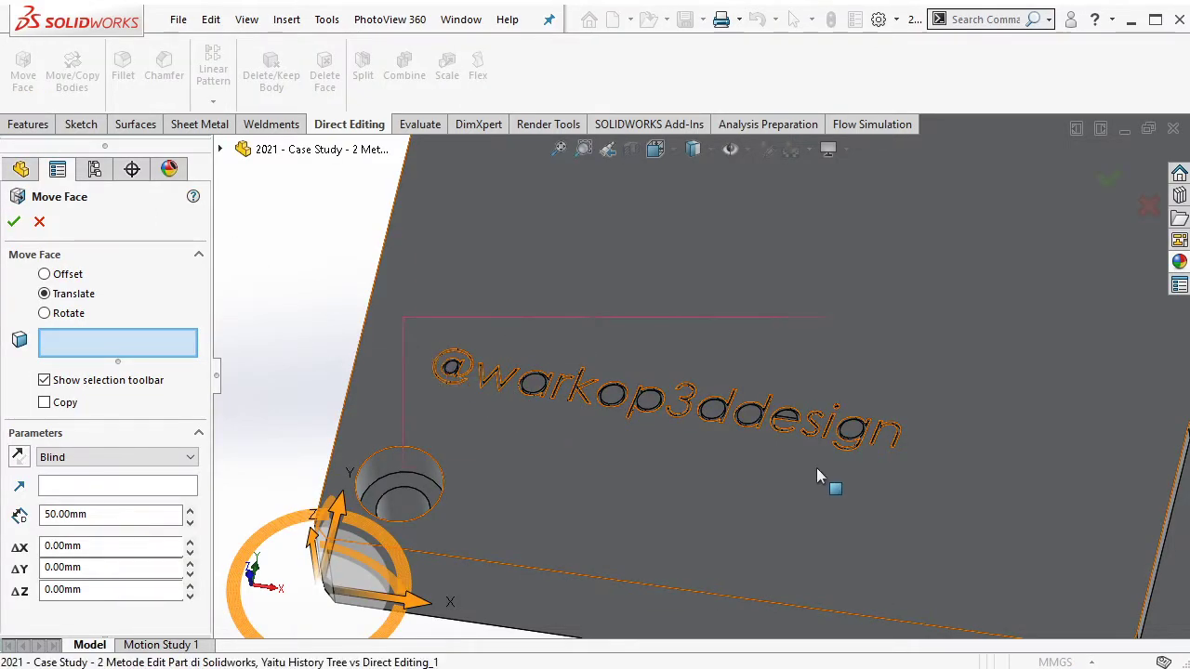
pyautogui.moveTo(949, 472); pyautogui.dragTo(947, 473)
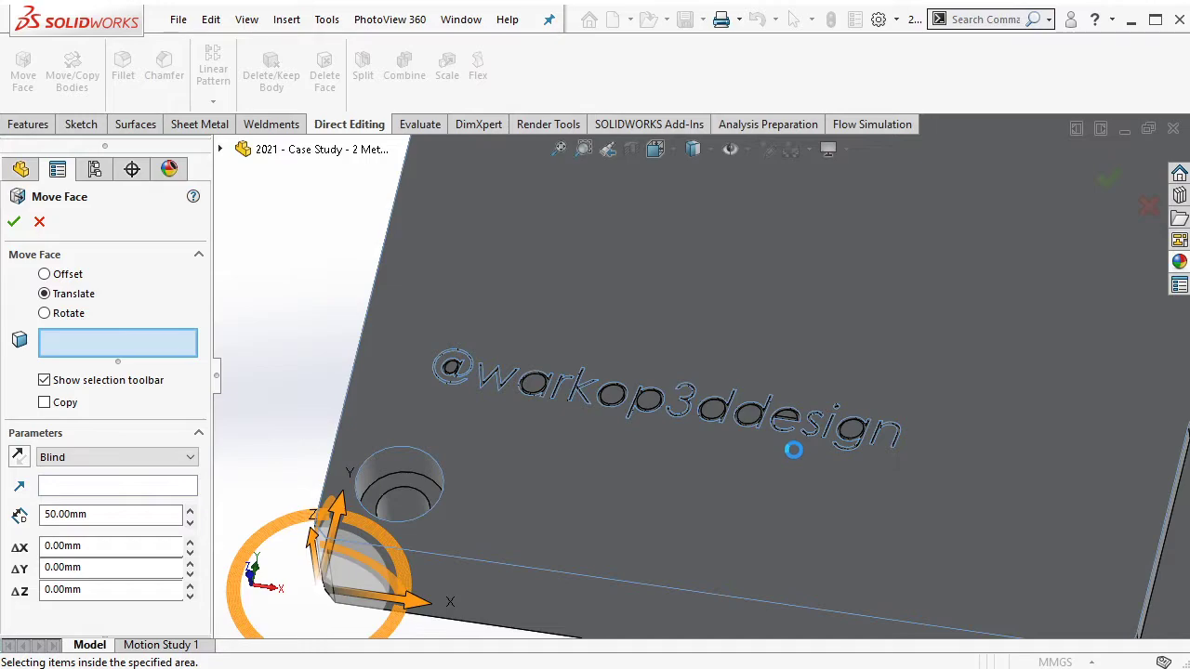
pyautogui.moveTo(794, 450); pyautogui.dragTo(911, 337, button='middle')
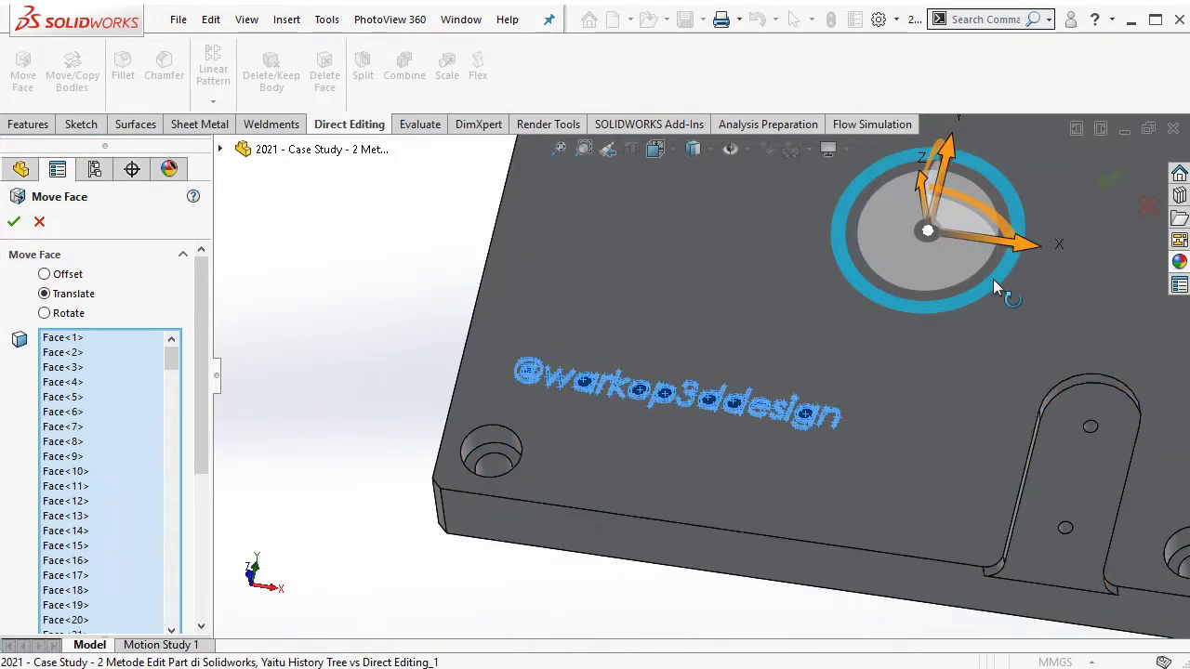
pyautogui.moveTo(992, 279); pyautogui.dragTo(1051, 286)
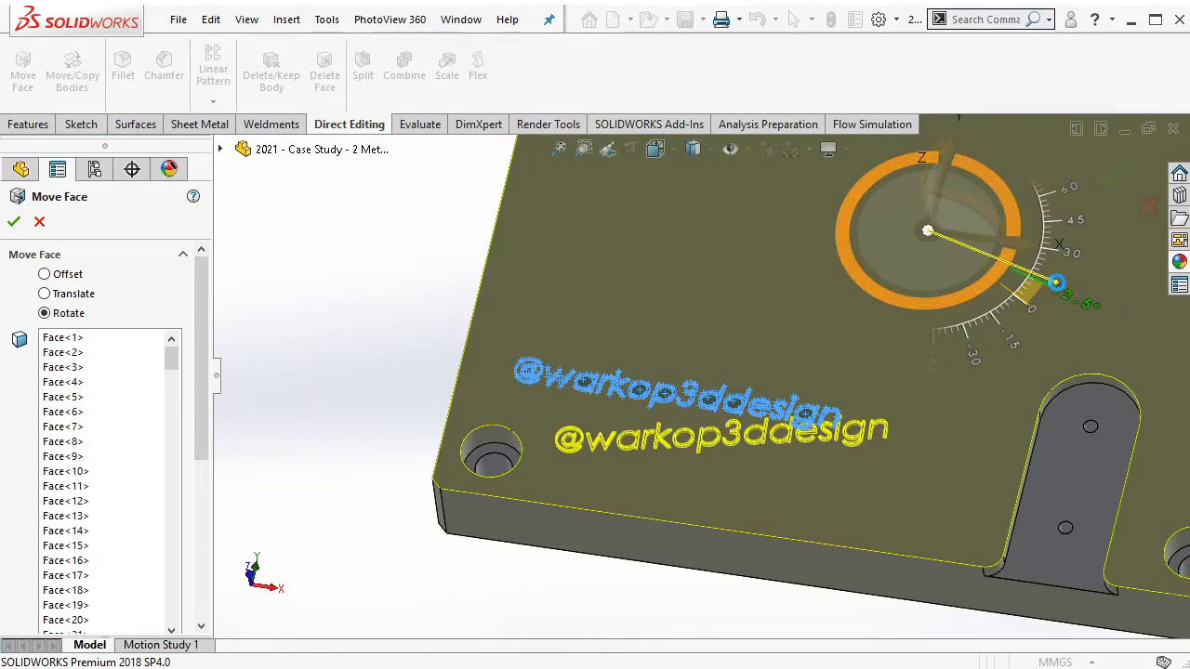
pyautogui.moveTo(1057, 281); pyautogui.dragTo(1057, 281)
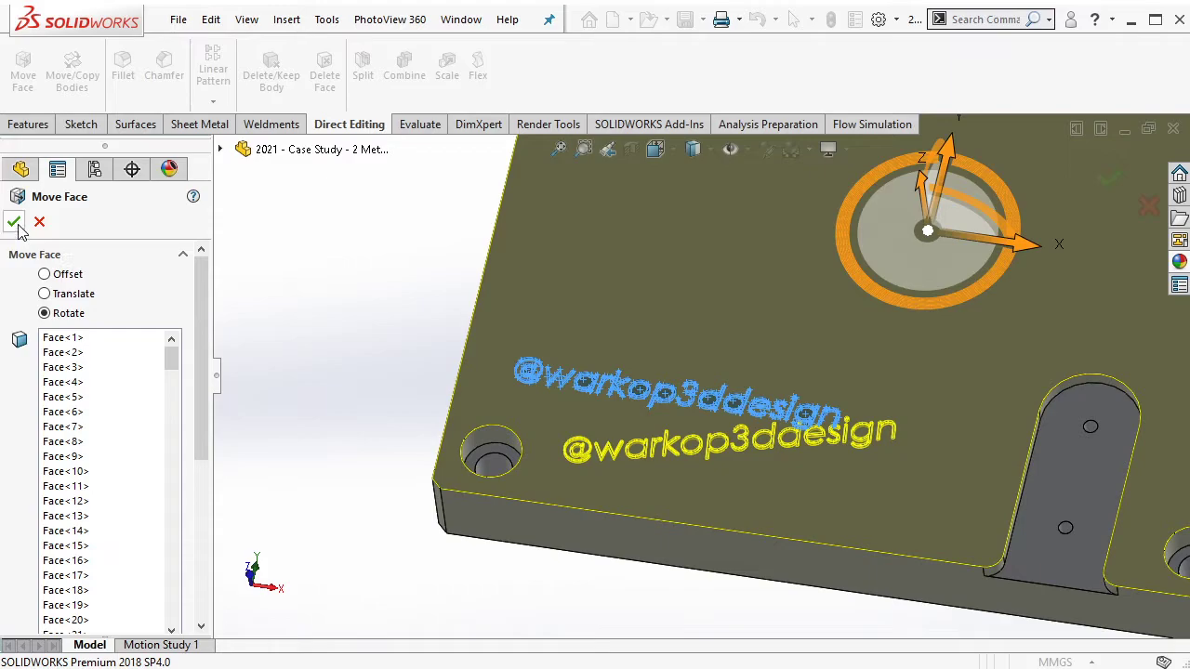
# Inspect the rotated lettering and a corner hole from several angles.
pyautogui.moveTo(446, 328)
pyautogui.mouseDown(button='middle')
pyautogui.moveTo(723, 372)
pyautogui.moveTo(905, 447)
pyautogui.mouseUp(button='middle')
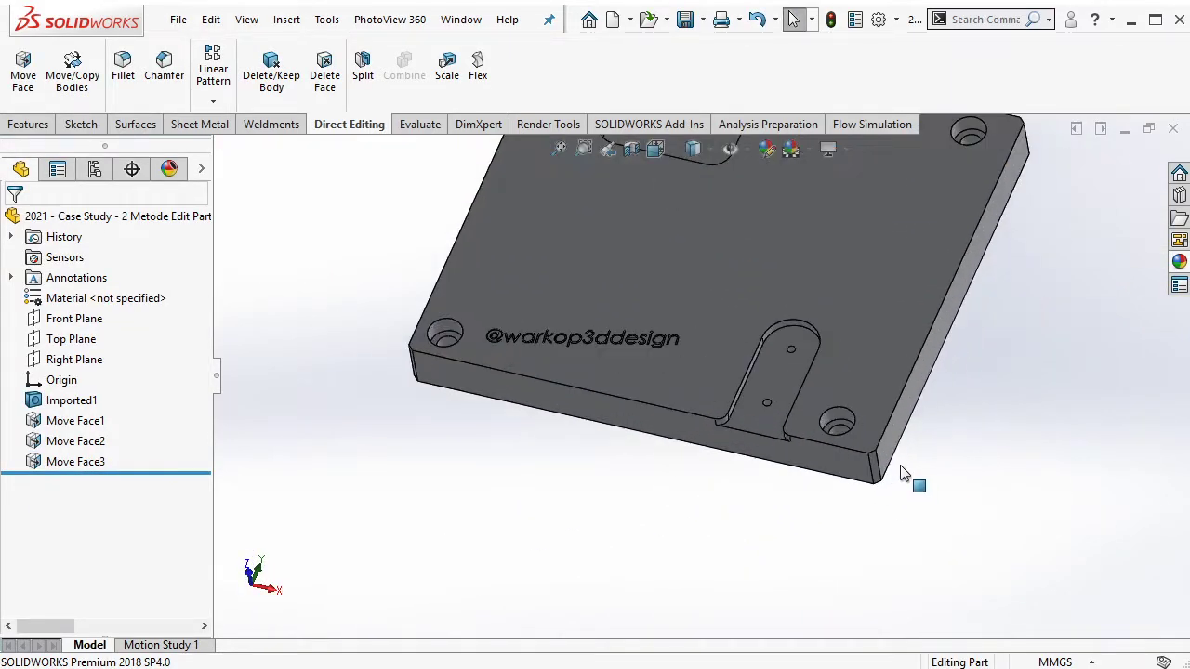
pyautogui.press('f')
pyautogui.scroll(-3, 646, 239)
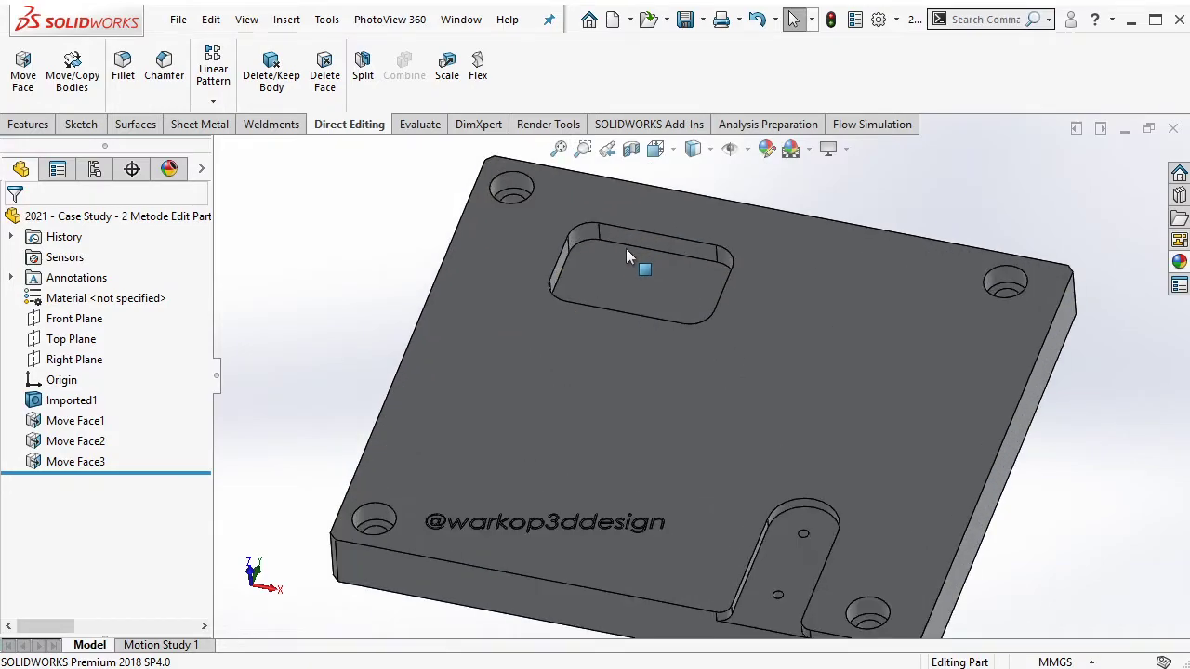
pyautogui.scroll(2, 731, 379)
pyautogui.moveTo(731, 379)
pyautogui.mouseDown(button='middle')
pyautogui.moveTo(771, 399)
pyautogui.moveTo(784, 380)
pyautogui.mouseUp(button='middle')
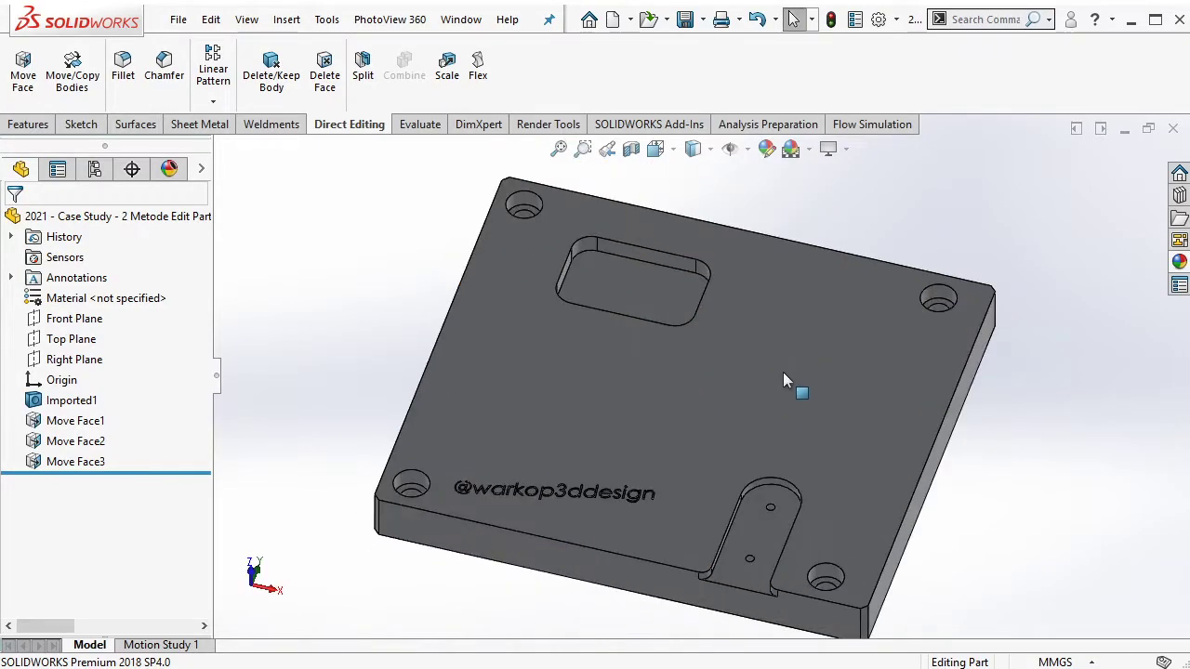
pyautogui.scroll(-3, 412, 495)
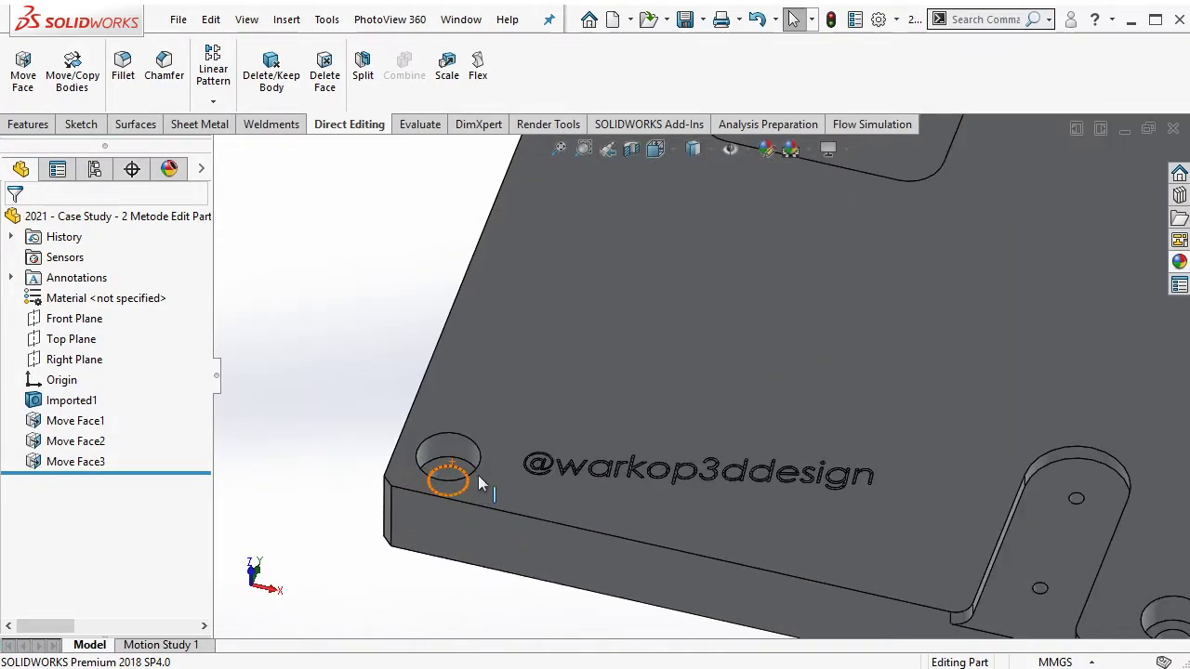
pyautogui.scroll(-2, 481, 483)
pyautogui.click(467, 459)
pyautogui.click(371, 380)
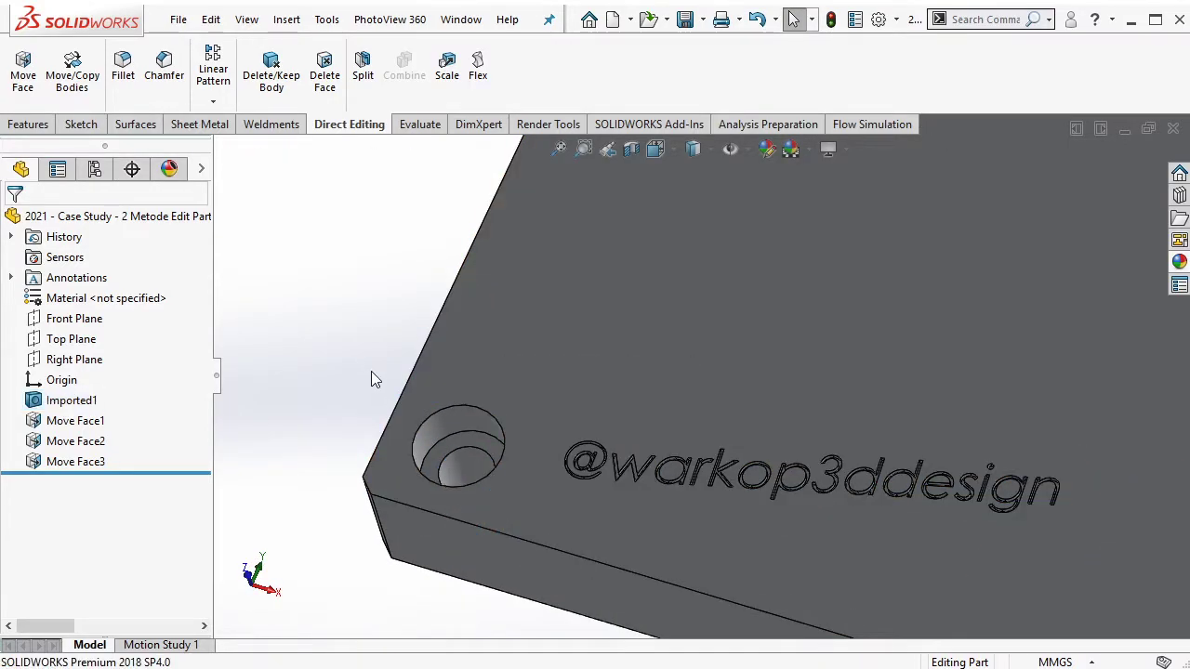
pyautogui.moveTo(371, 381); pyautogui.dragTo(571, 396, button='middle')
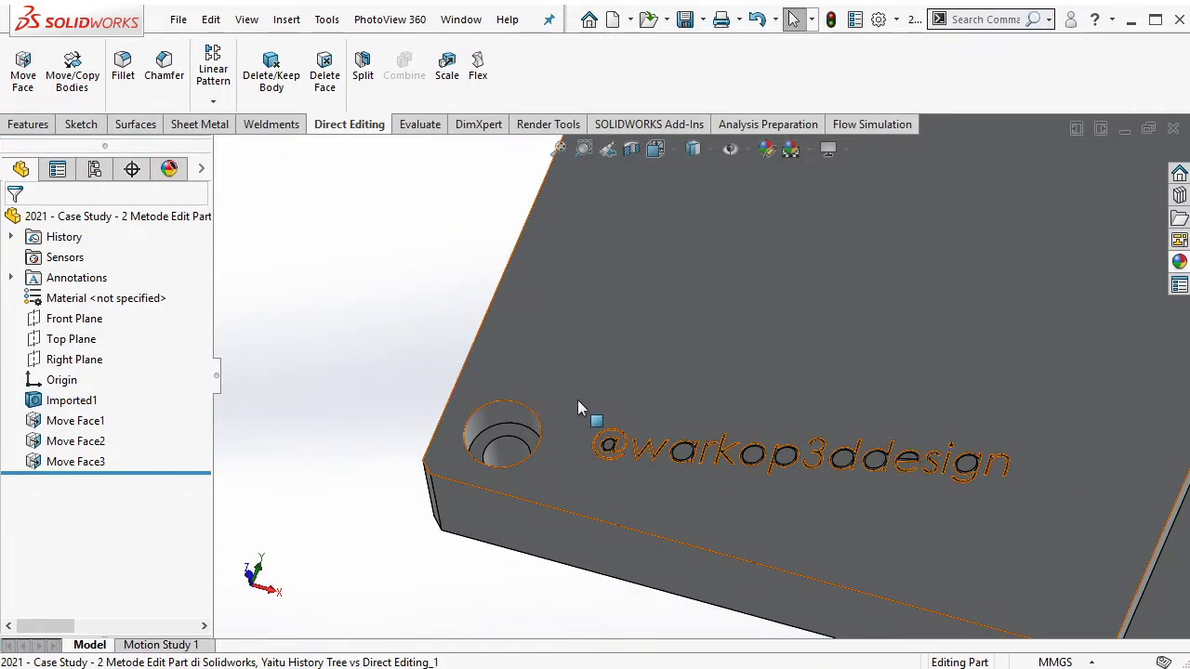
pyautogui.scroll(4, 577, 407)
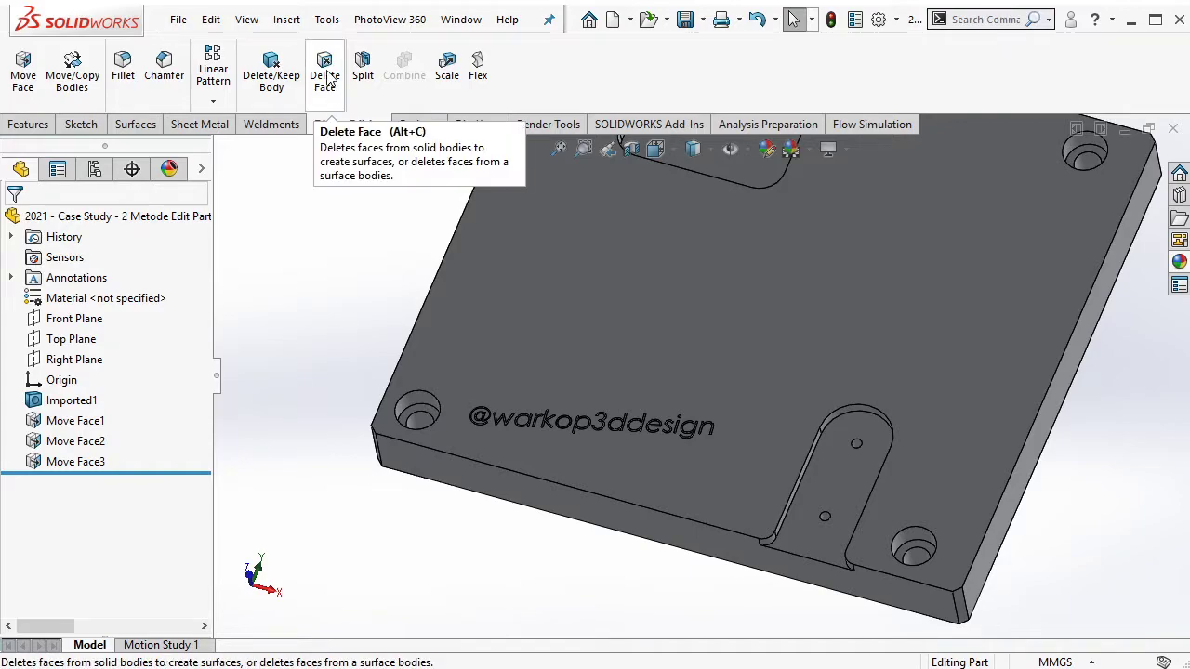
pyautogui.click(327, 80)
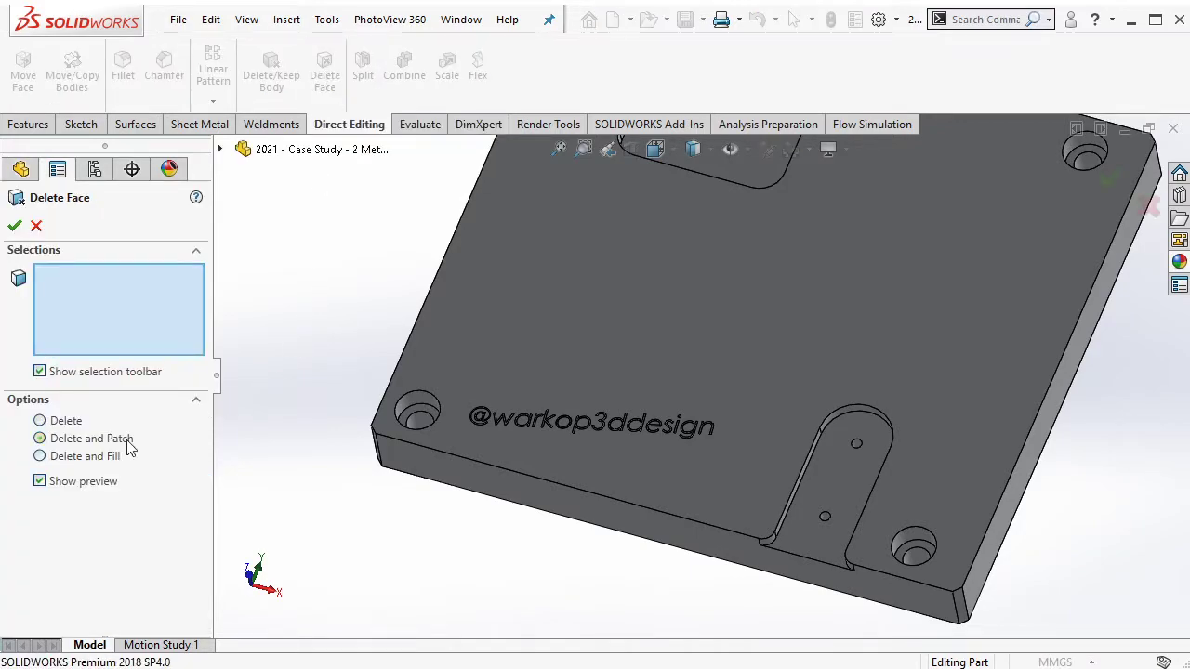
pyautogui.scroll(3, 595, 348)
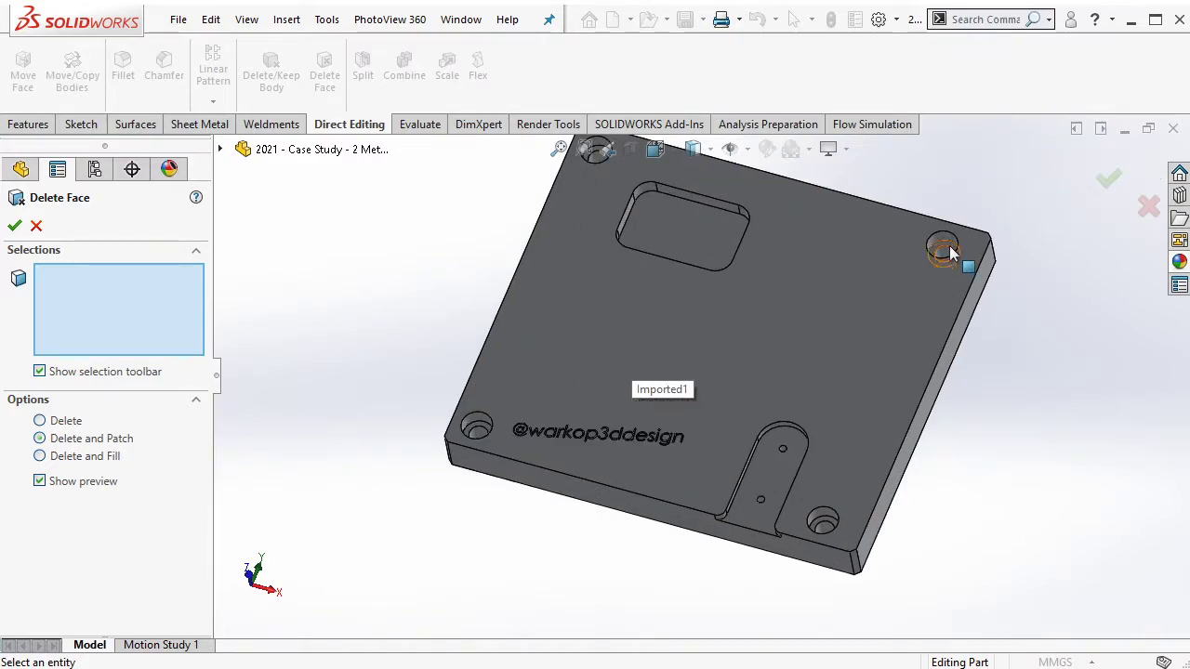
pyautogui.scroll(-5, 493, 423)
pyautogui.scroll(-2, 484, 423)
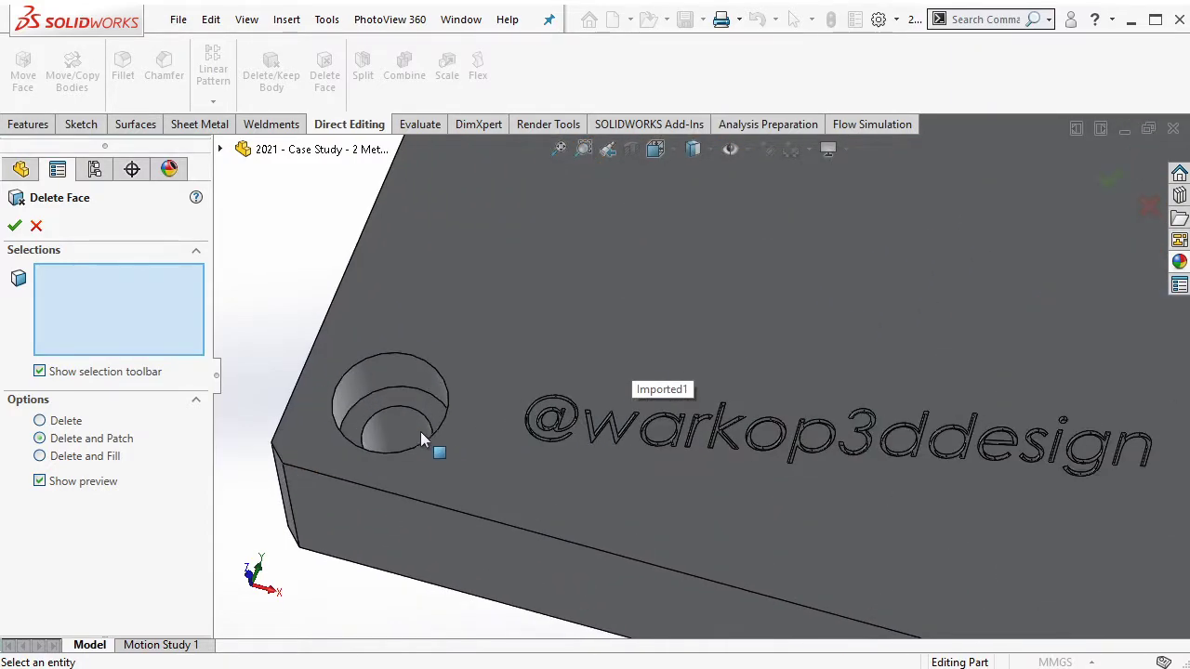
pyautogui.click(406, 431)
pyautogui.click(378, 405)
pyautogui.click(401, 393)
pyautogui.scroll(3, 1014, 277)
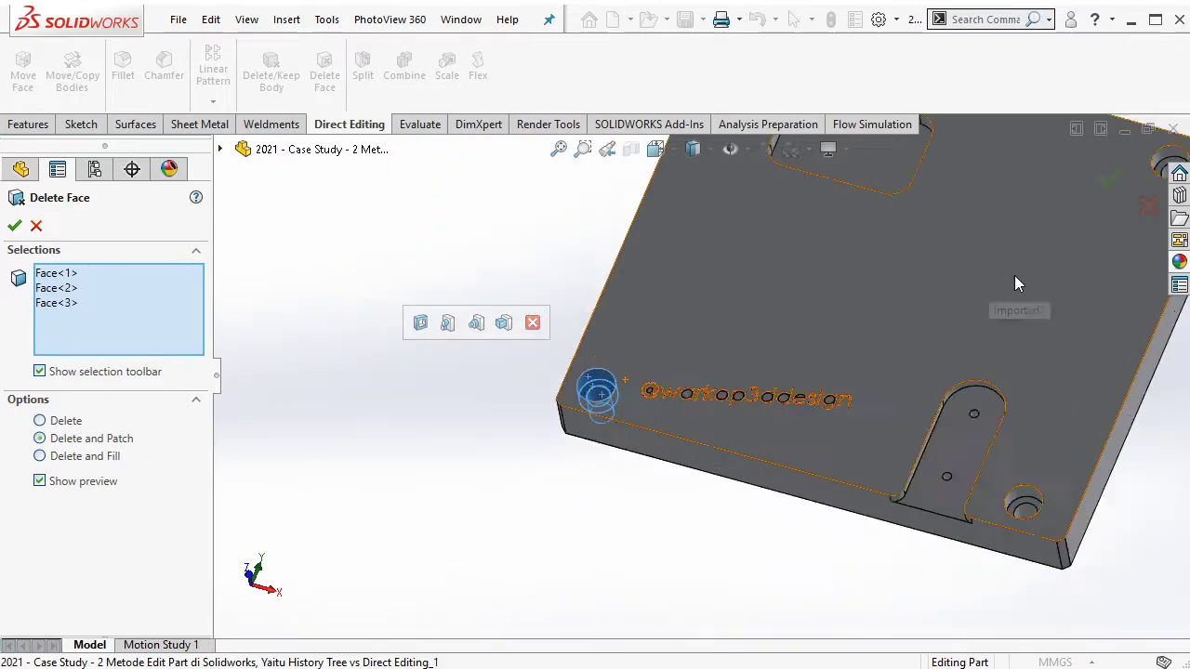
pyautogui.scroll(-4, 897, 248)
pyautogui.click(781, 240)
pyautogui.click(771, 214)
pyautogui.scroll(4, 767, 194)
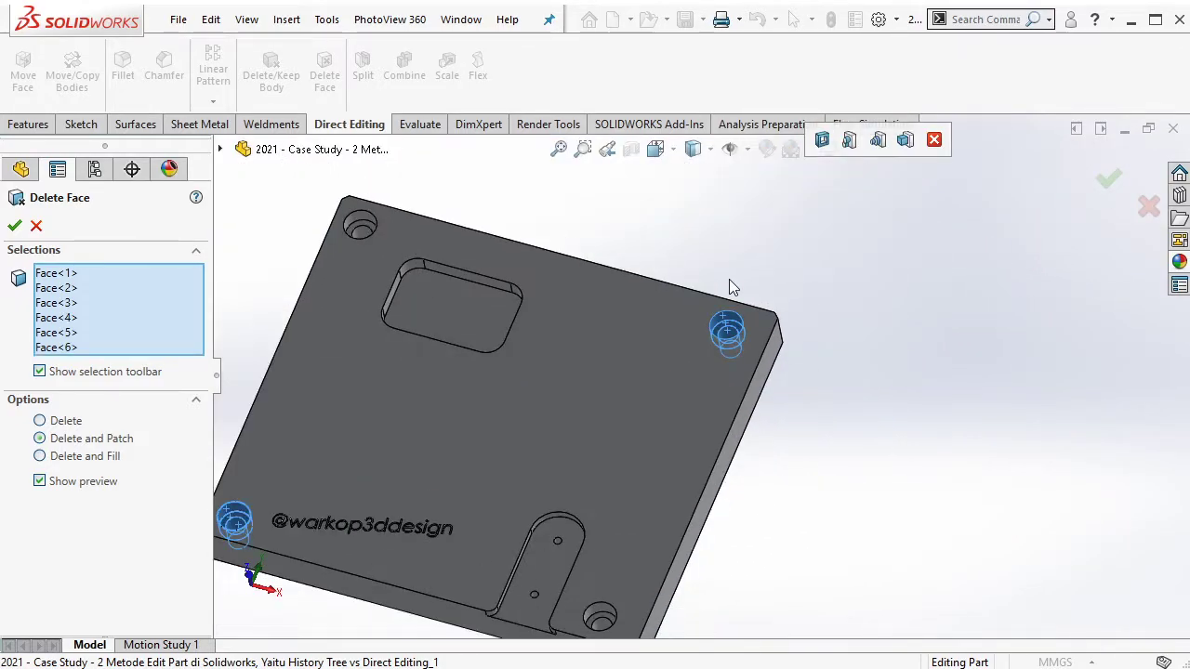
pyautogui.scroll(1, 729, 279)
pyautogui.click(1108, 178)
pyautogui.moveTo(894, 366)
pyautogui.mouseDown(button='middle')
pyautogui.moveTo(623, 367)
pyautogui.moveTo(536, 337)
pyautogui.moveTo(629, 412)
pyautogui.moveTo(704, 425)
pyautogui.moveTo(657, 333)
pyautogui.moveTo(540, 375)
pyautogui.moveTo(608, 417)
pyautogui.moveTo(648, 349)
pyautogui.moveTo(637, 258)
pyautogui.moveTo(652, 357)
pyautogui.moveTo(642, 350)
pyautogui.moveTo(690, 341)
pyautogui.moveTo(678, 287)
pyautogui.moveTo(724, 365)
pyautogui.moveTo(683, 367)
pyautogui.mouseUp(button='middle')
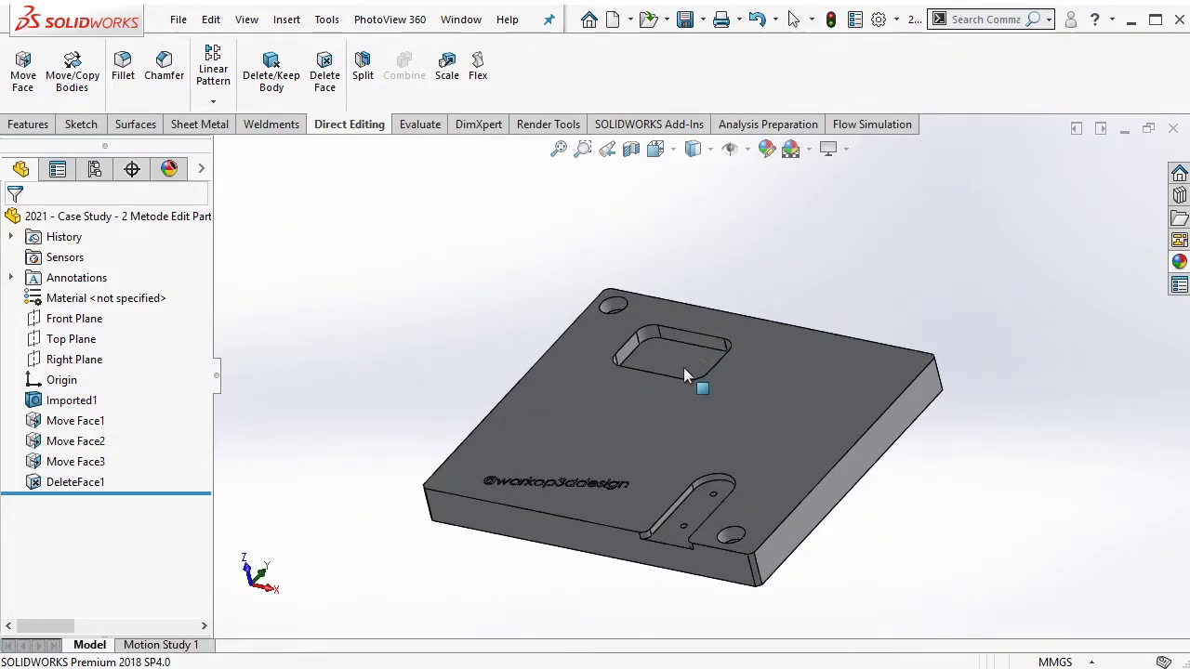
pyautogui.moveTo(726, 424)
pyautogui.mouseDown(button='middle')
pyautogui.moveTo(733, 400)
pyautogui.moveTo(798, 361)
pyautogui.moveTo(818, 433)
pyautogui.moveTo(722, 496)
pyautogui.moveTo(723, 274)
pyautogui.mouseUp(button='middle')
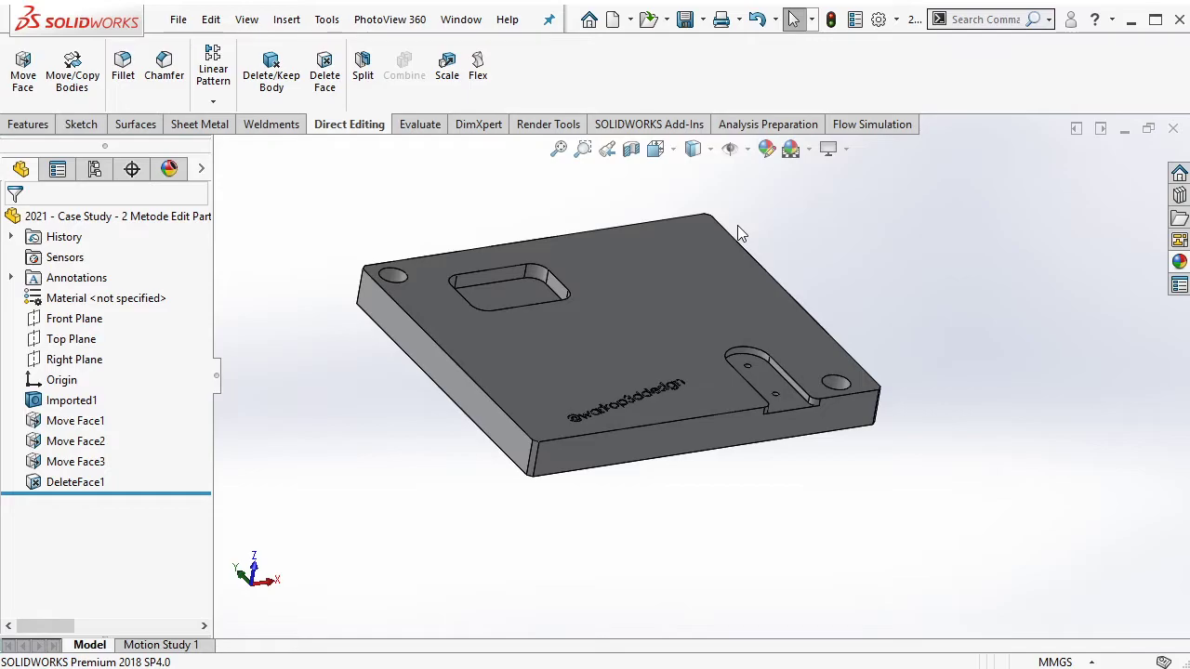
pyautogui.moveTo(722, 234)
pyautogui.mouseDown(button='middle')
pyautogui.moveTo(558, 262)
pyautogui.moveTo(651, 336)
pyautogui.moveTo(723, 179)
pyautogui.mouseUp(button='middle')
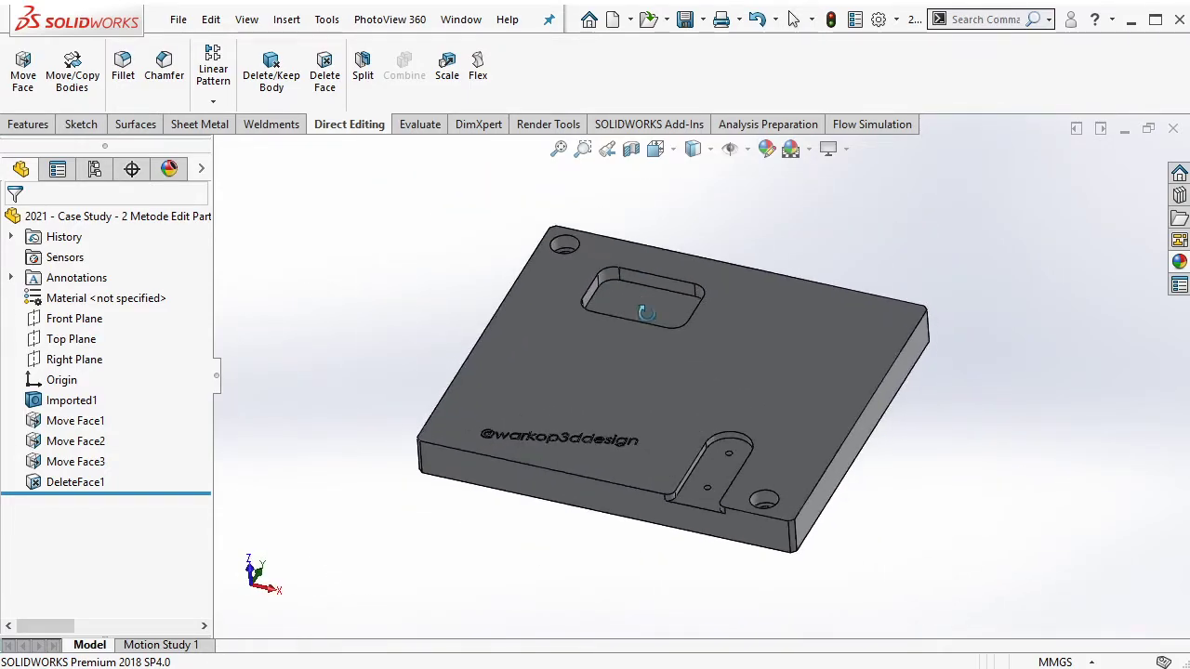
# Save the edited plate as a new part file with the suggested _1 name.
pyautogui.click(686, 20)
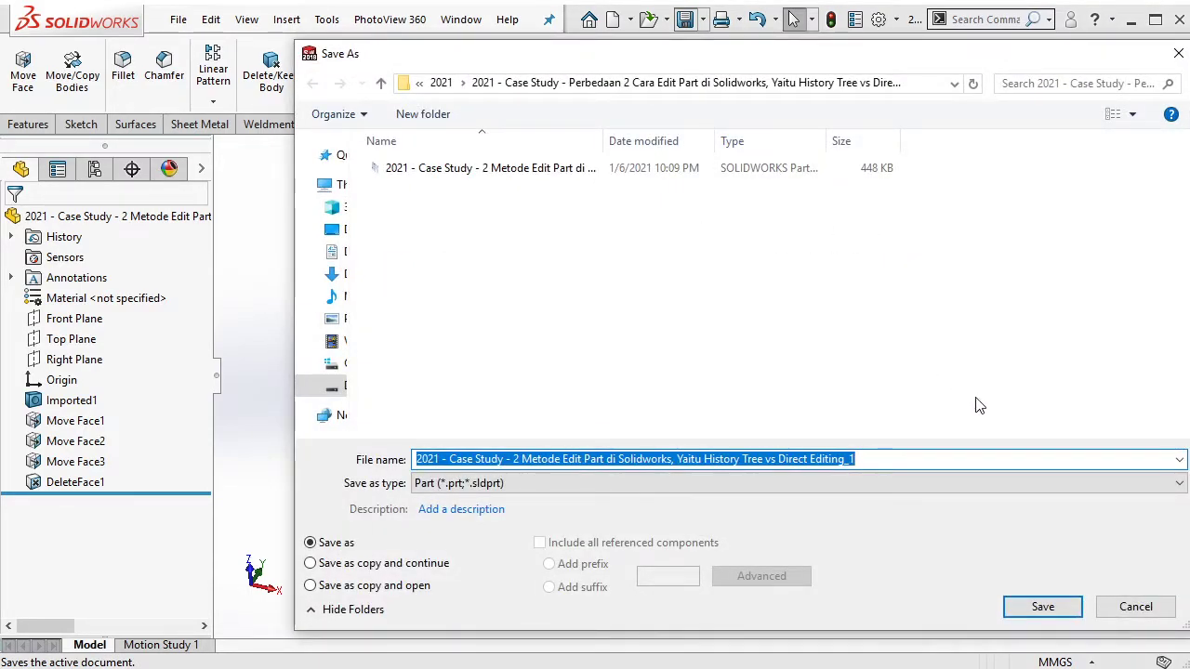
pyautogui.click(1018, 609)
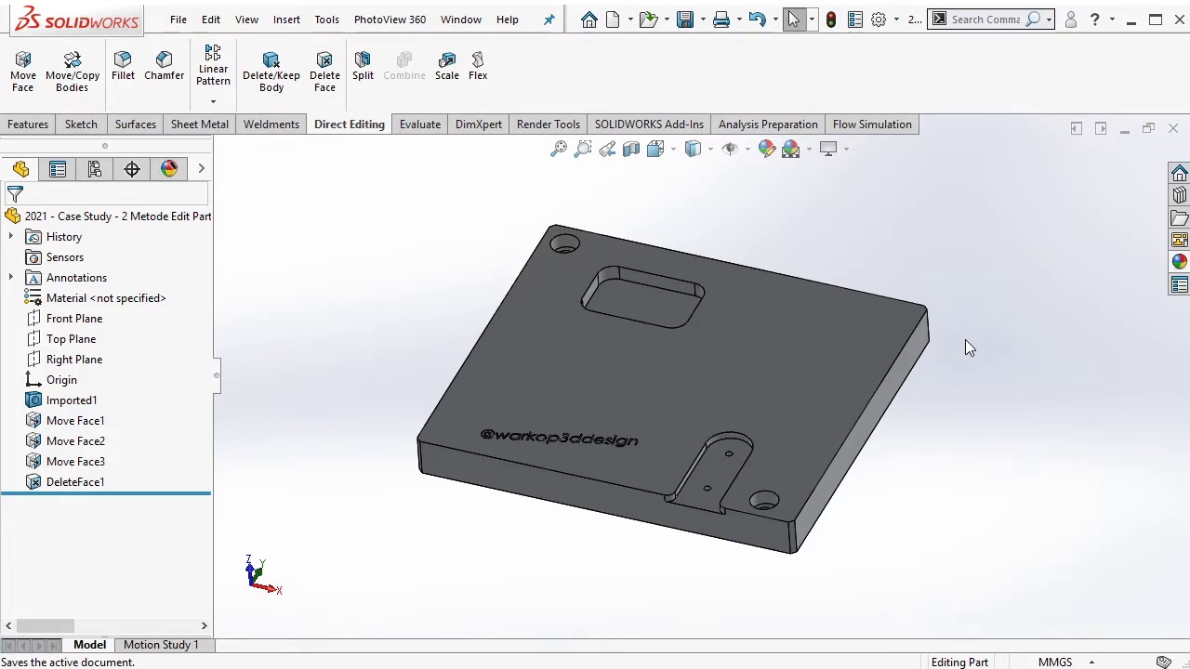
pyautogui.moveTo(962, 340); pyautogui.dragTo(707, 384, button='middle')
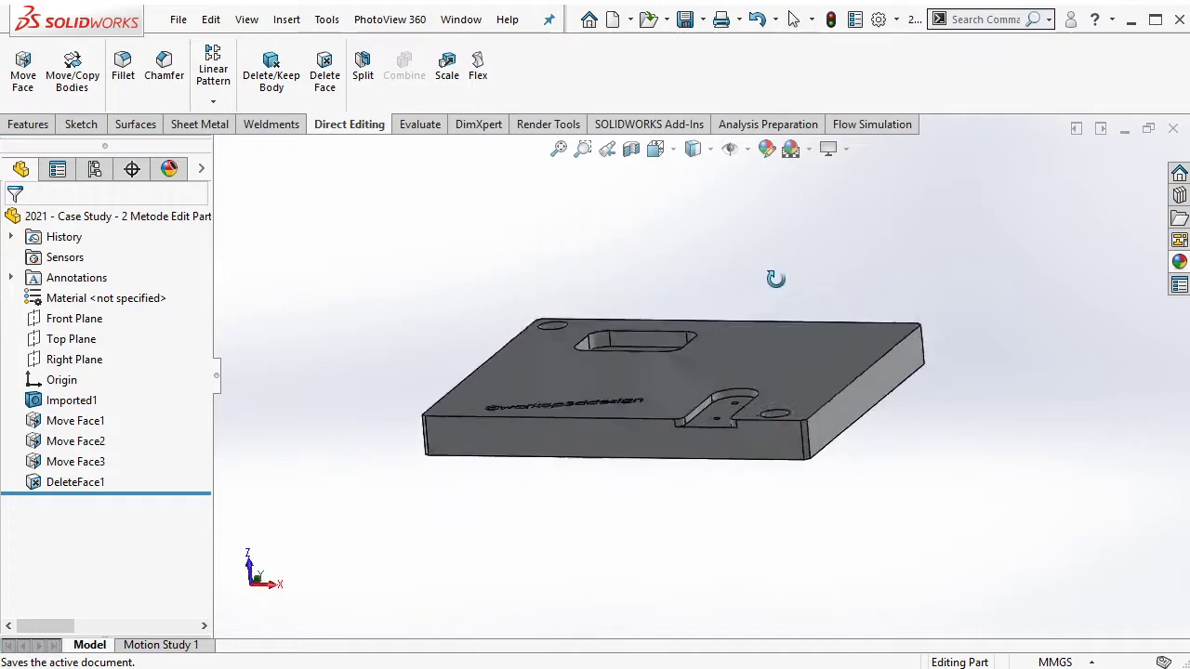
pyautogui.scroll(-2, 707, 377)
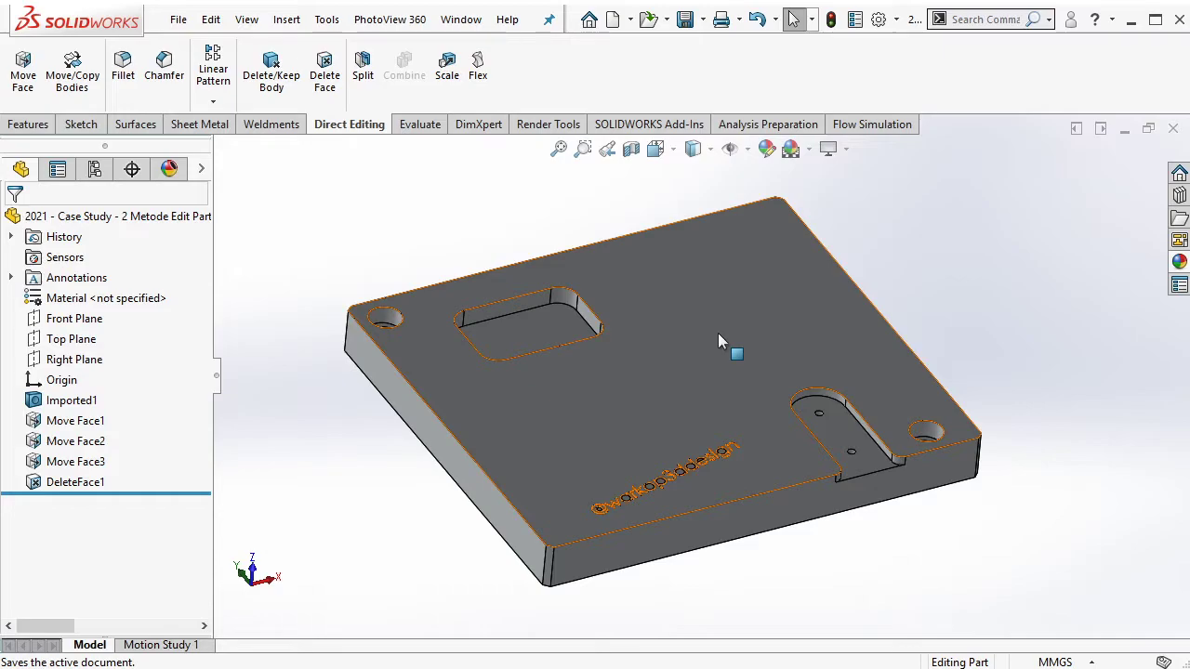
# Translate the rectangular pocket's three end faces 50 mm along X, creating Move Face4.
pyautogui.scroll(-3, 651, 325)
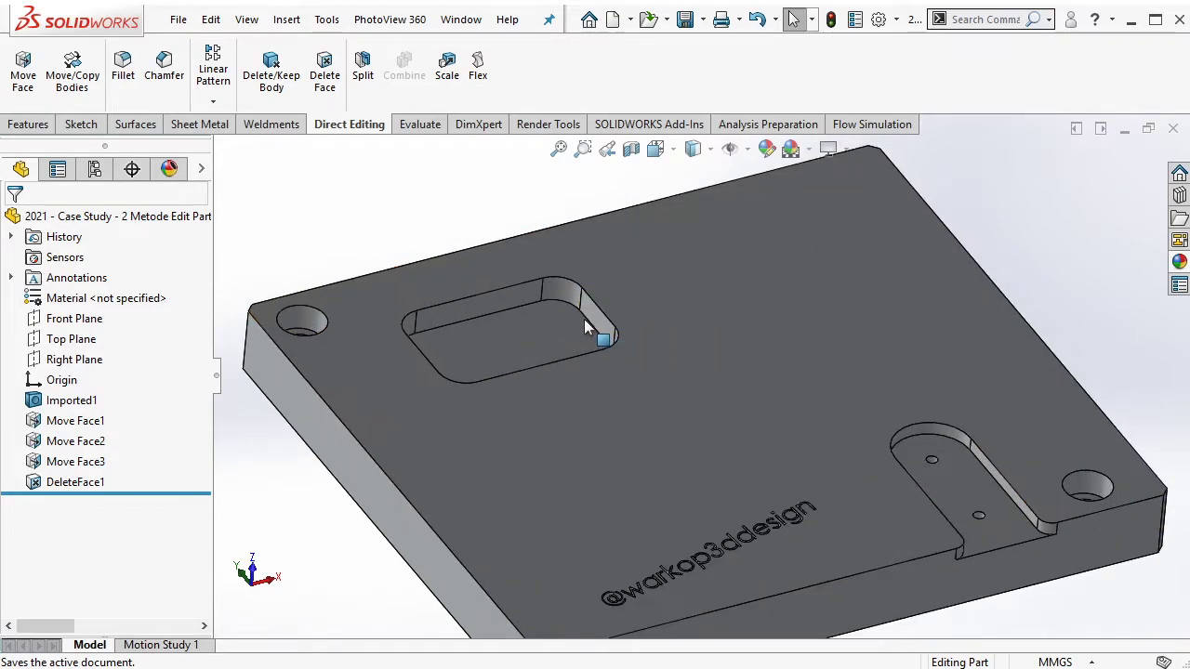
pyautogui.moveTo(584, 318); pyautogui.dragTo(602, 296, button='middle')
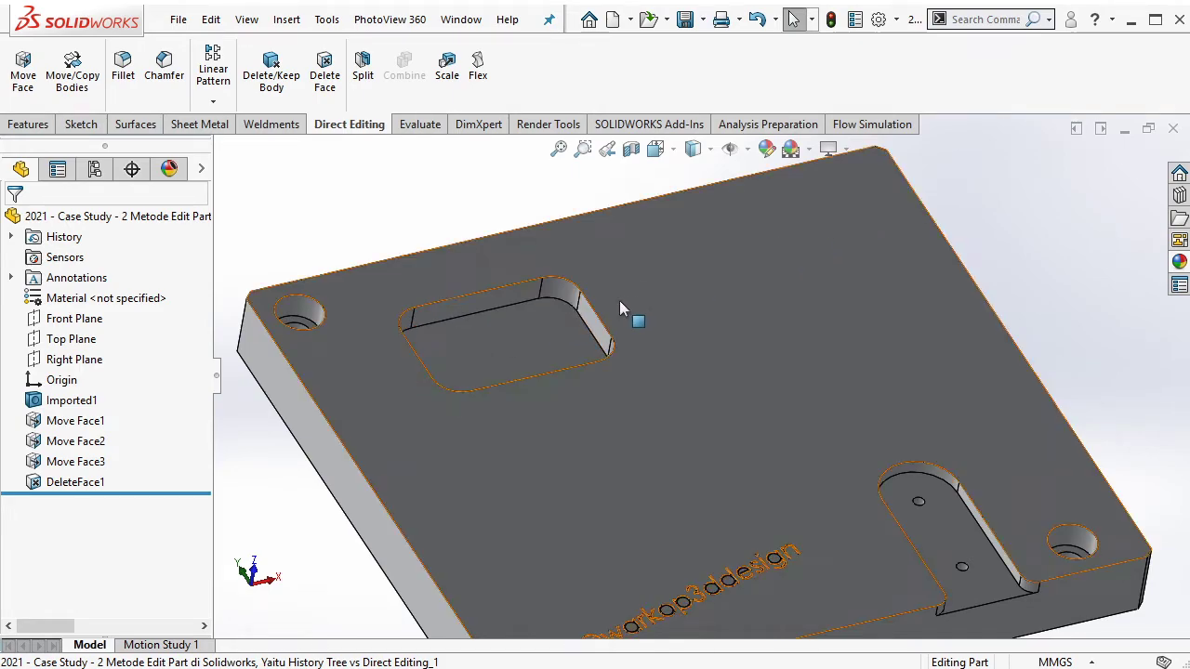
pyautogui.click(37, 82)
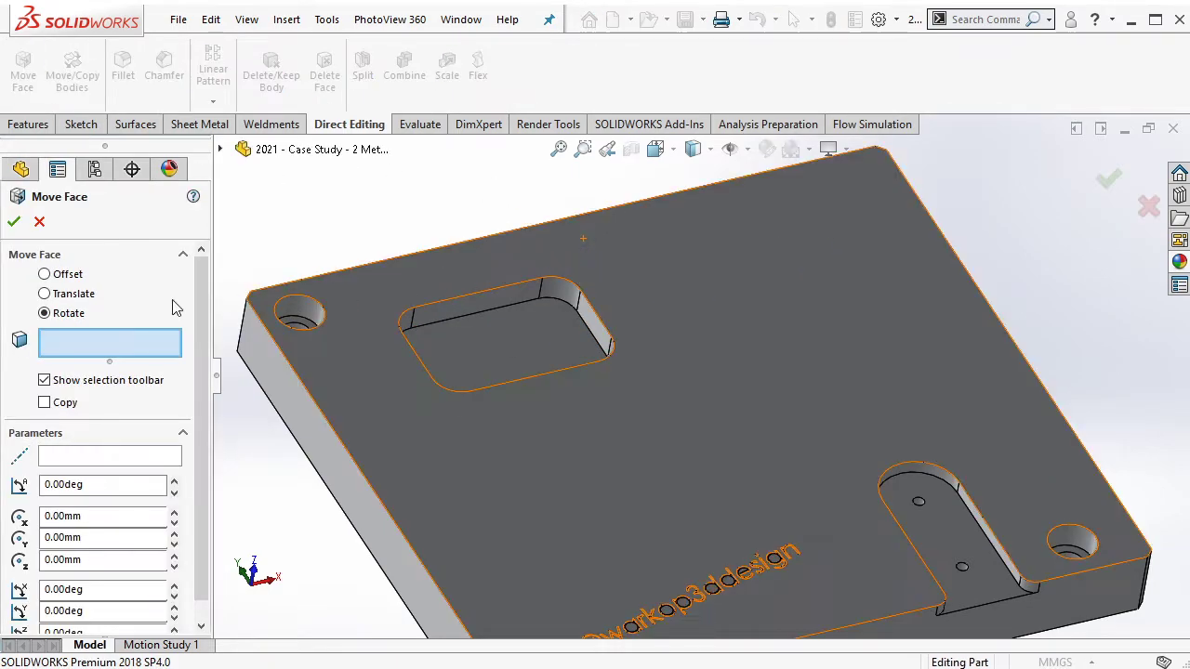
pyautogui.click(65, 295)
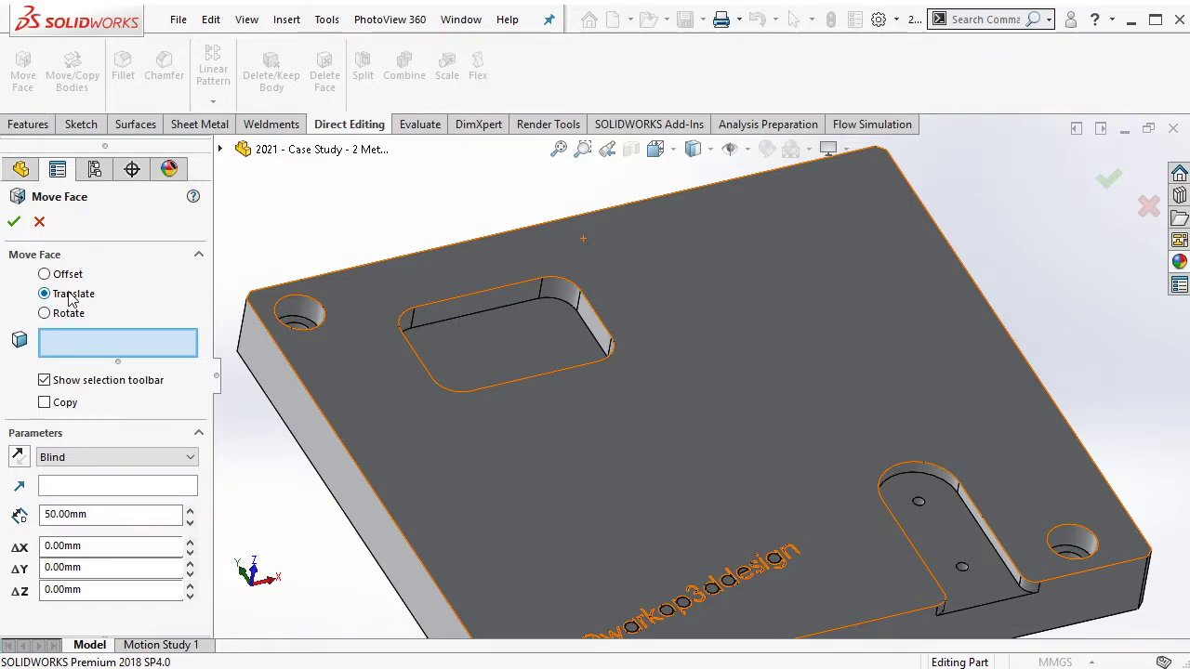
pyautogui.scroll(-3, 576, 326)
pyautogui.click(548, 316)
pyautogui.scroll(-3, 549, 316)
pyautogui.click(646, 386)
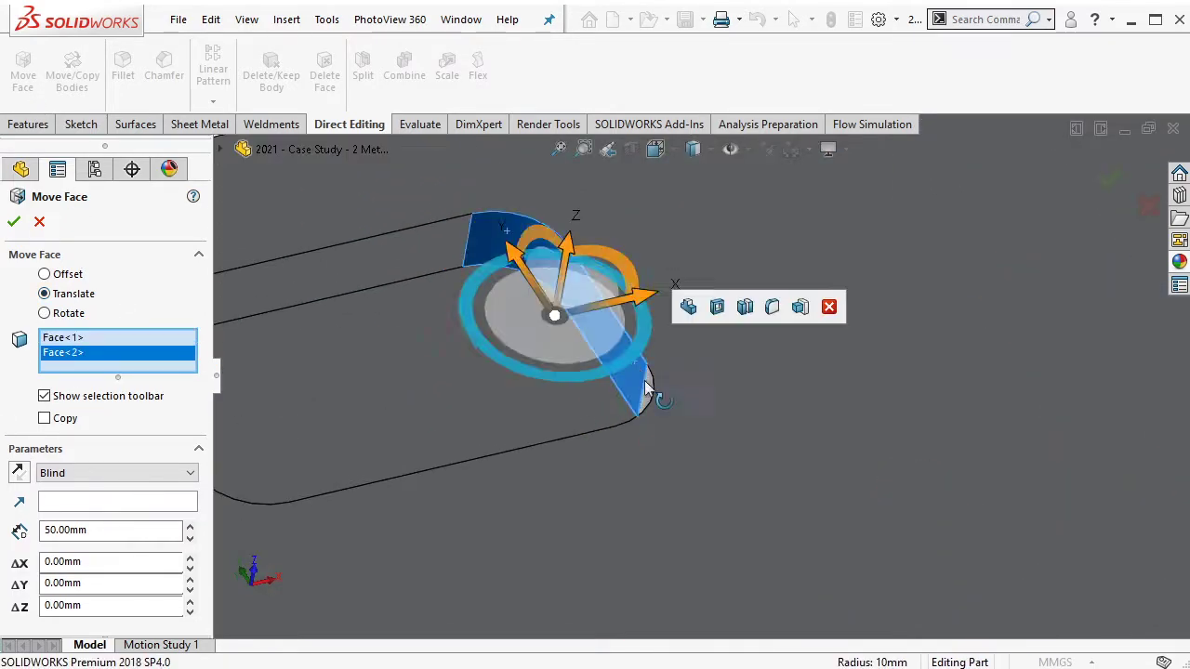
pyautogui.moveTo(646, 386); pyautogui.dragTo(669, 409, button='middle')
pyautogui.click(683, 419)
pyautogui.scroll(3, 611, 343)
pyautogui.scroll(-2, 698, 317)
pyautogui.scroll(-2, 751, 300)
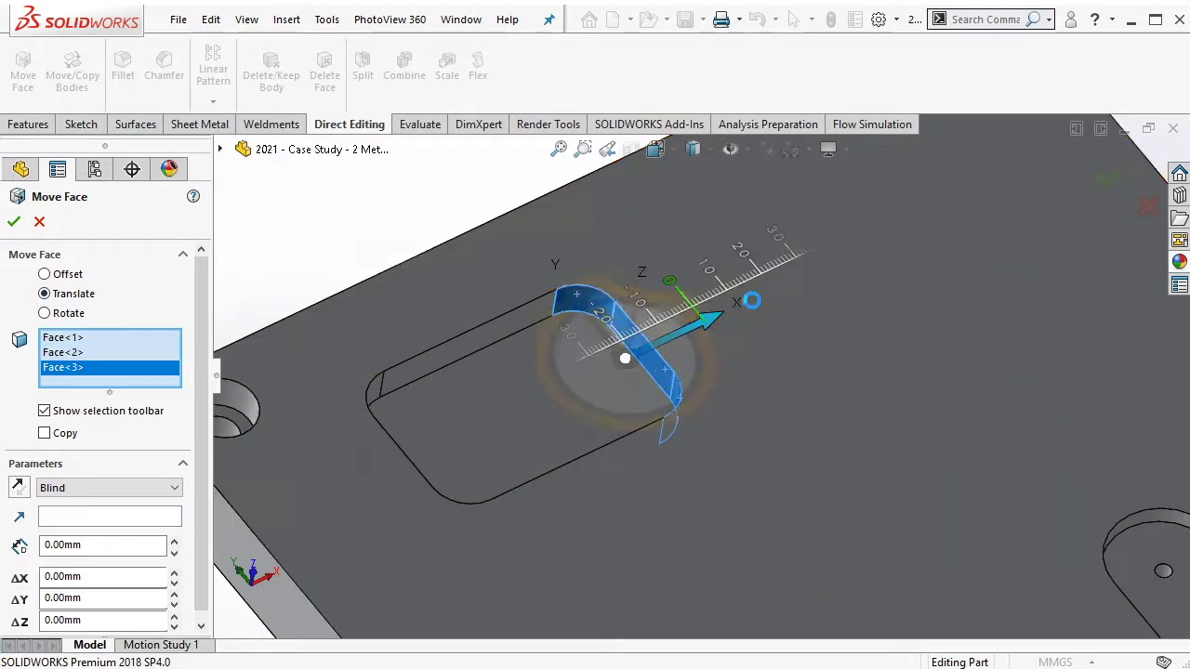
pyautogui.moveTo(751, 300); pyautogui.dragTo(863, 223)
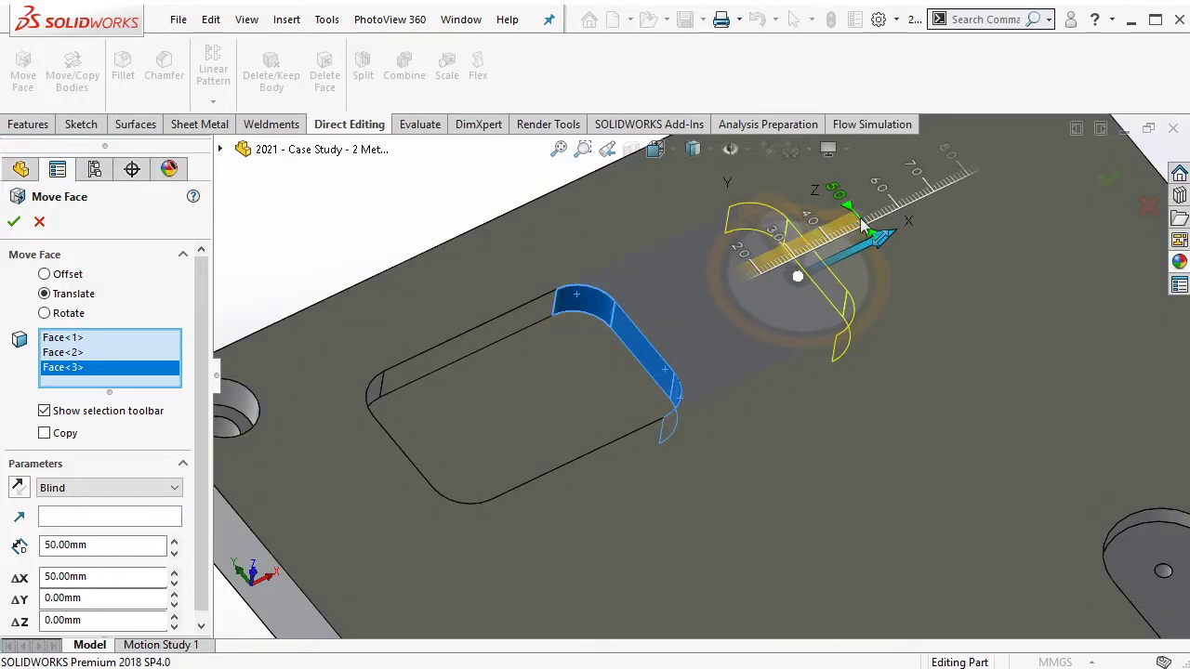
pyautogui.click(1108, 179)
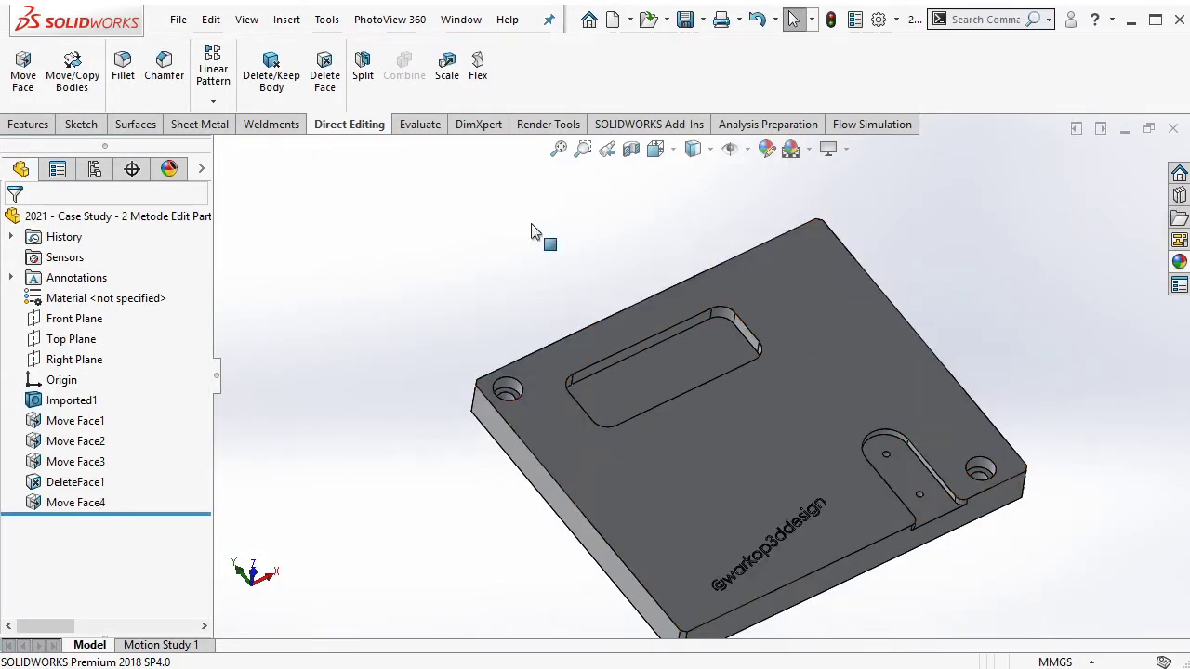
# Check the lengthened pocket, save with Ctrl+S, and minimize the part window.
pyautogui.moveTo(648, 280); pyautogui.dragTo(771, 399, button='middle')
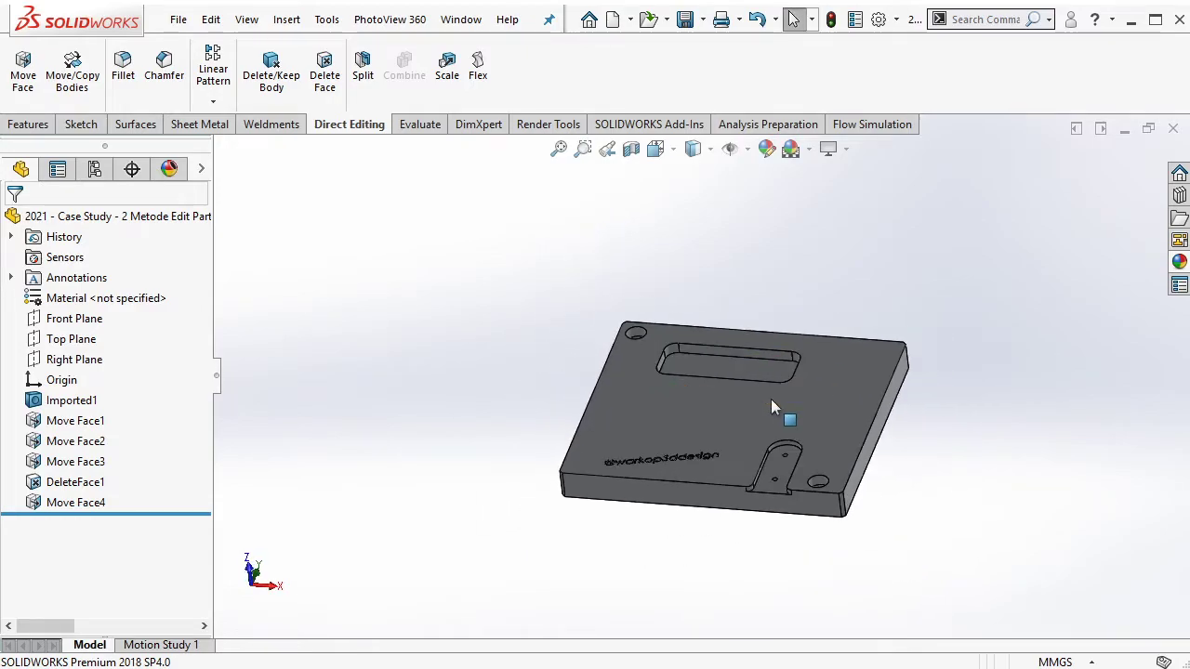
pyautogui.scroll(-2, 770, 399)
pyautogui.moveTo(811, 470); pyautogui.dragTo(774, 293, button='middle')
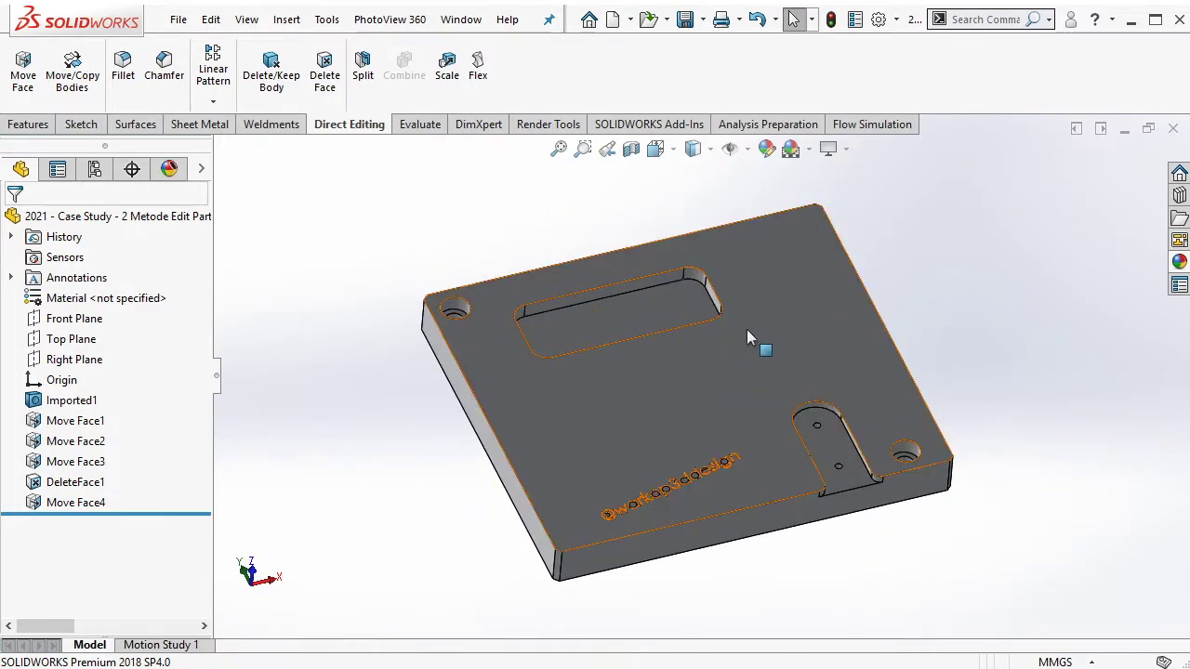
pyautogui.moveTo(750, 338); pyautogui.dragTo(976, 358, button='middle')
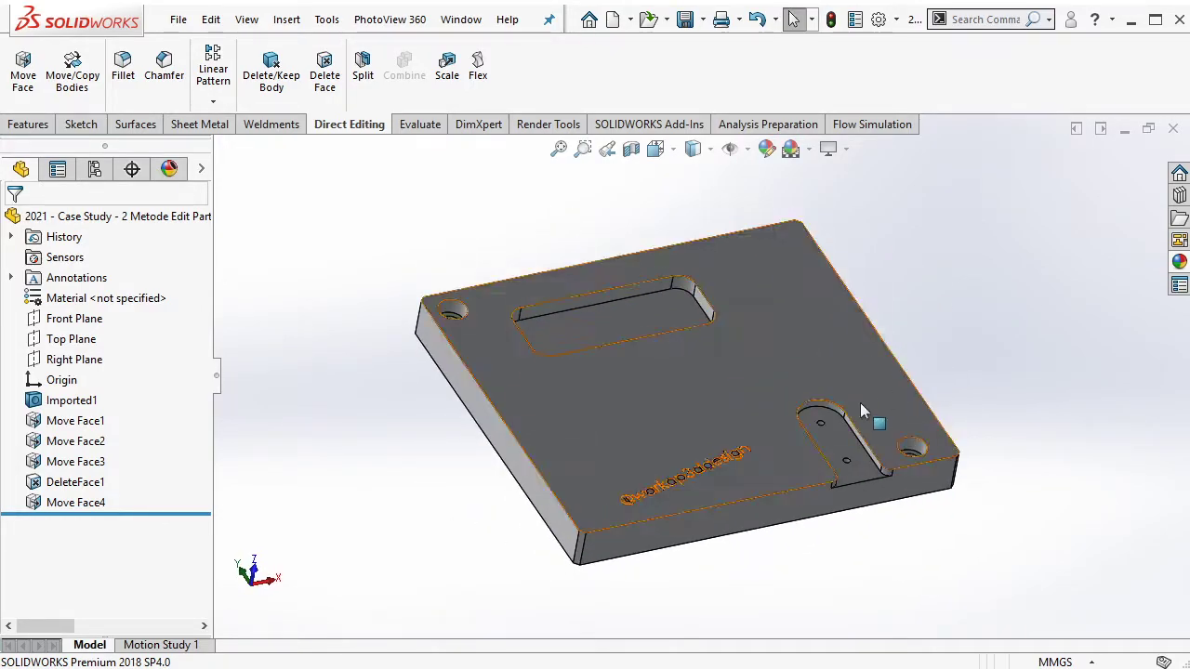
pyautogui.moveTo(743, 395)
pyautogui.mouseDown(button='middle')
pyautogui.moveTo(760, 271)
pyautogui.moveTo(706, 322)
pyautogui.moveTo(831, 266)
pyautogui.mouseUp(button='middle')
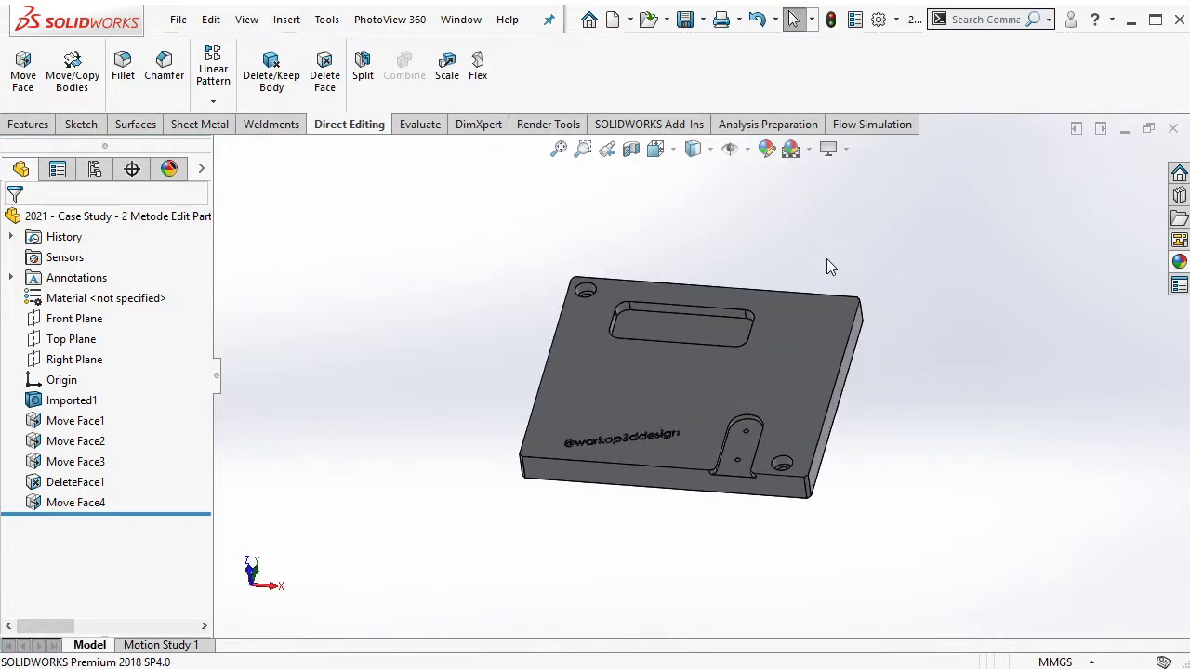
pyautogui.hotkey('ctrl', 's')
pyautogui.moveTo(805, 225); pyautogui.dragTo(801, 205, button='middle')
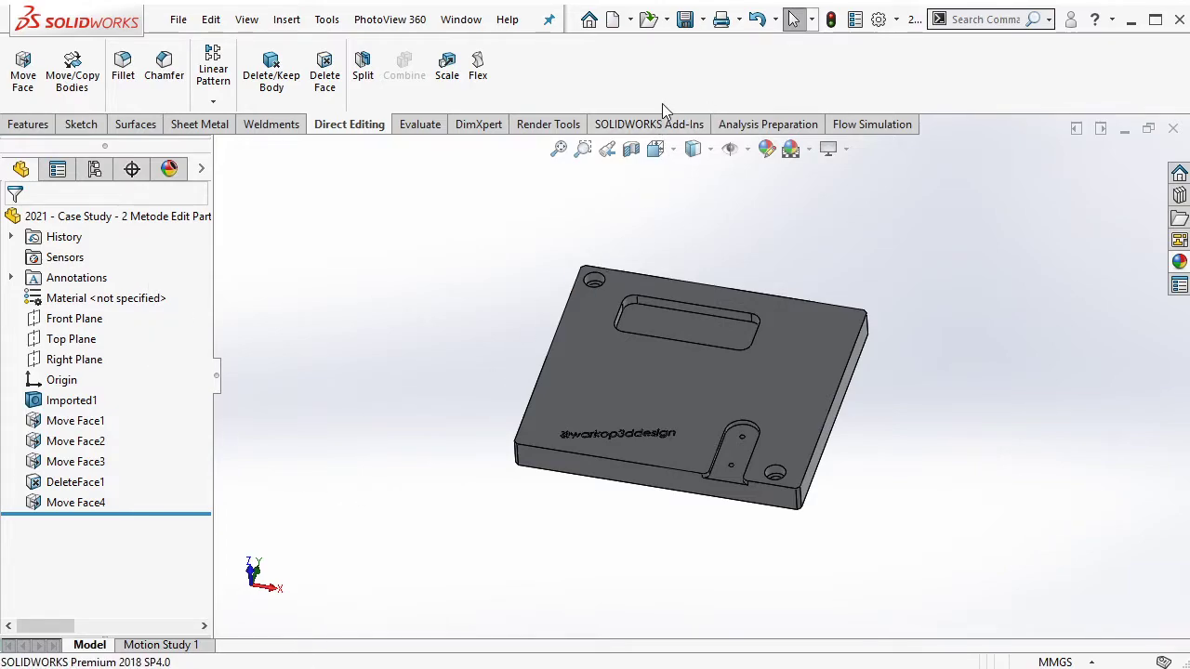
pyautogui.click(1123, 130)
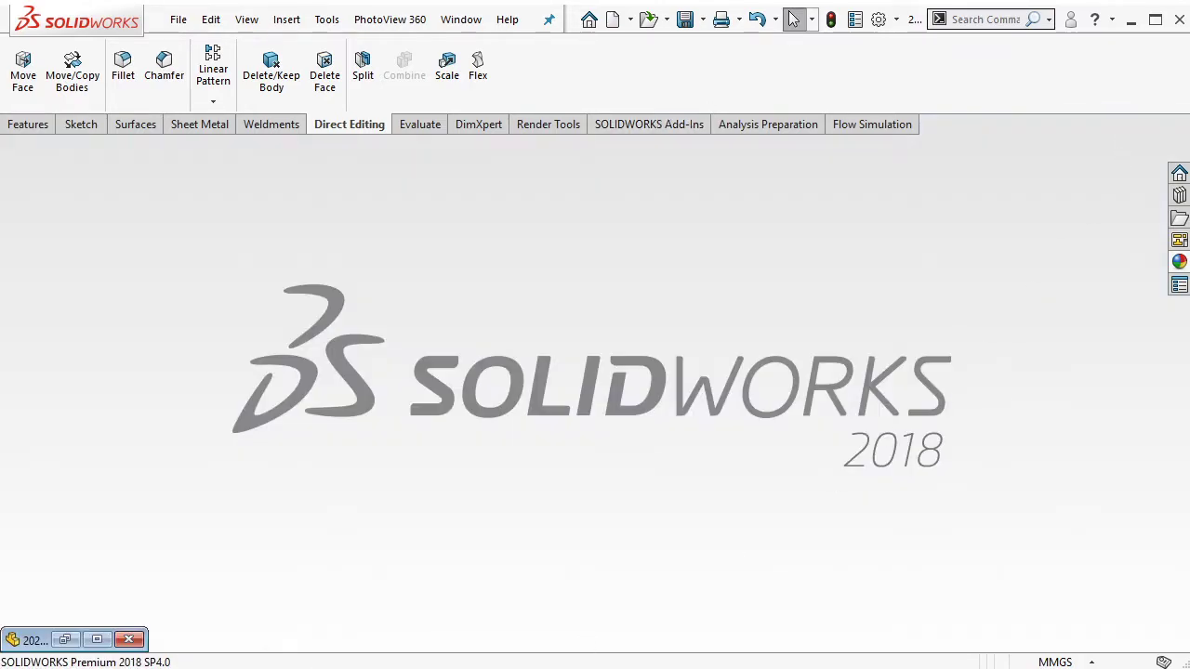
# Drag the original four-hole plate file into SOLIDWORKS, then switch to it from the _1 copy.
pyautogui.click(372, 605)
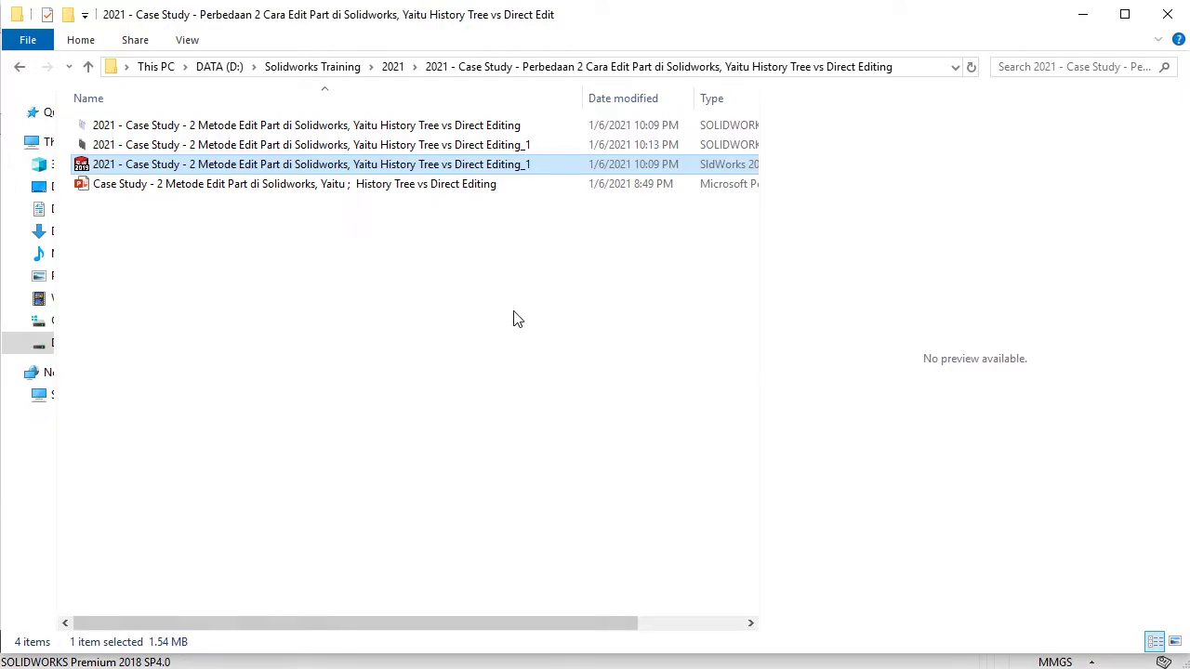
pyautogui.moveTo(504, 124); pyautogui.dragTo(789, 433)
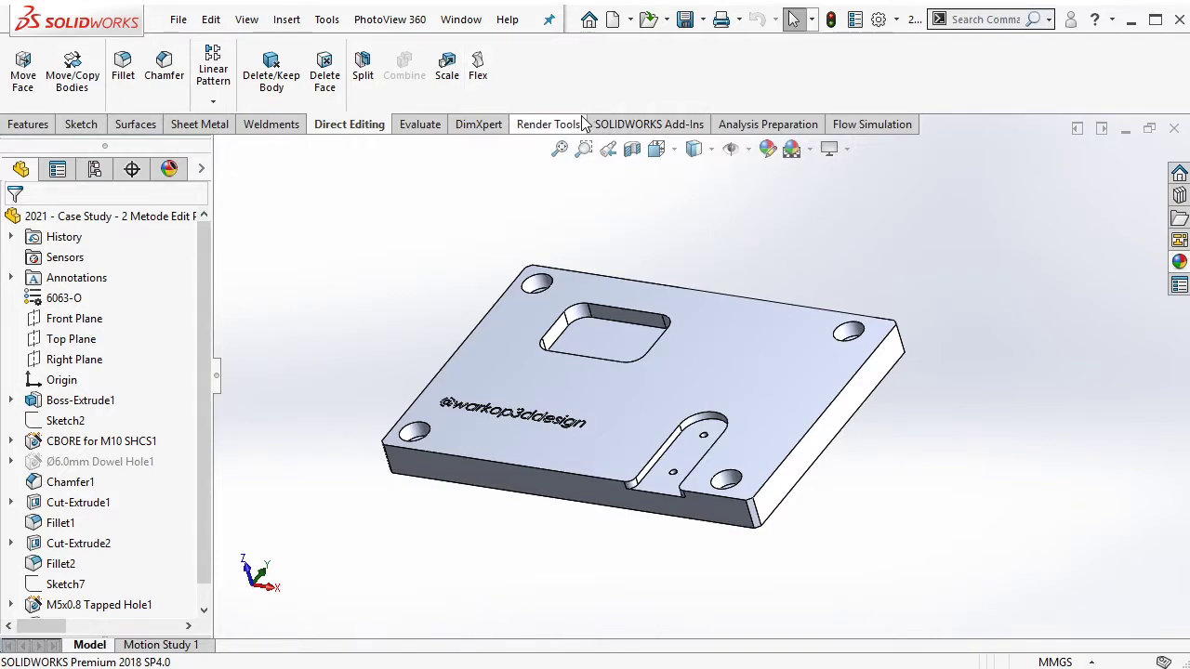
pyautogui.click(461, 18)
pyautogui.click(531, 213)
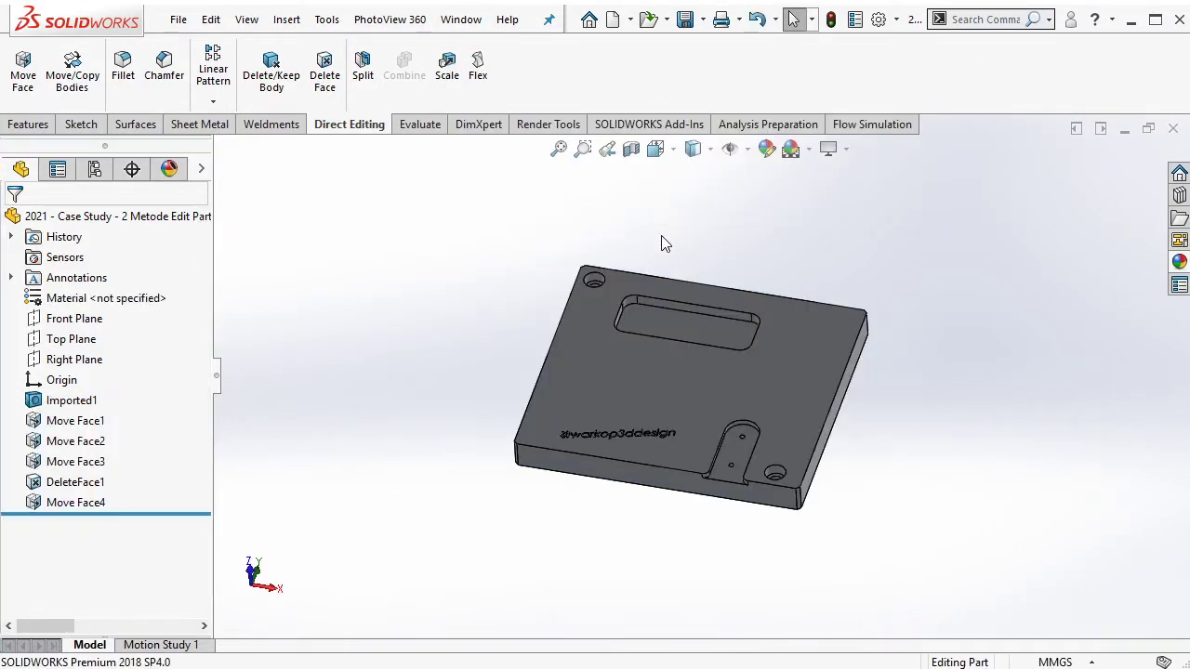
pyautogui.moveTo(777, 347); pyautogui.dragTo(772, 321, button='middle')
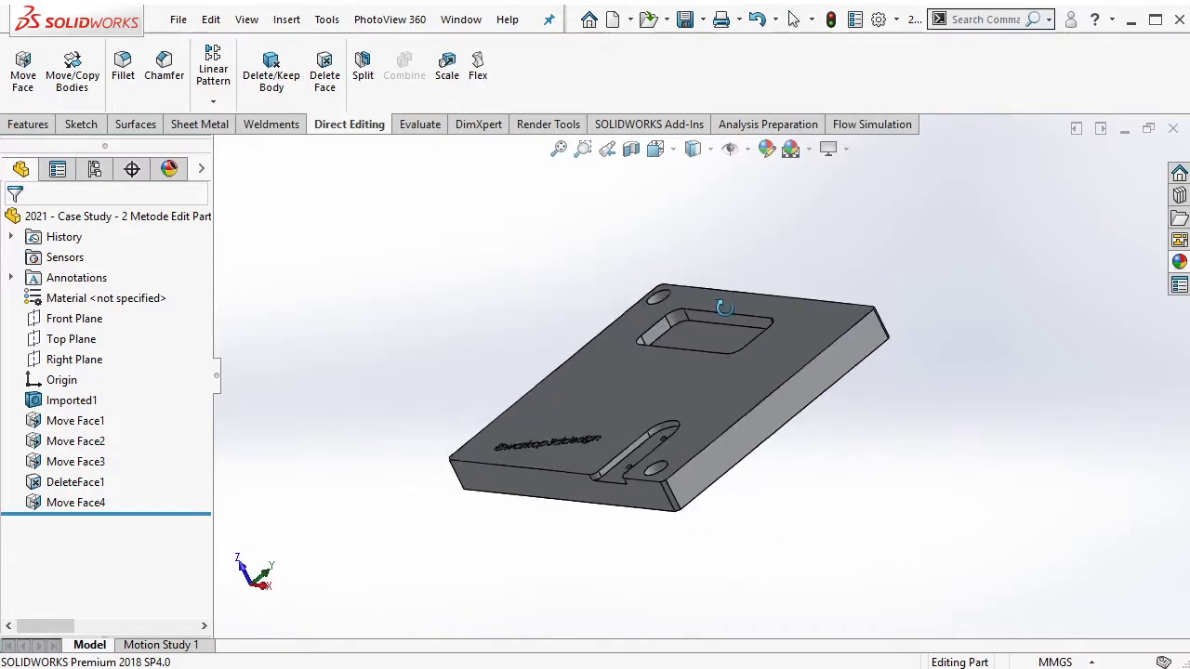
pyautogui.click(461, 19)
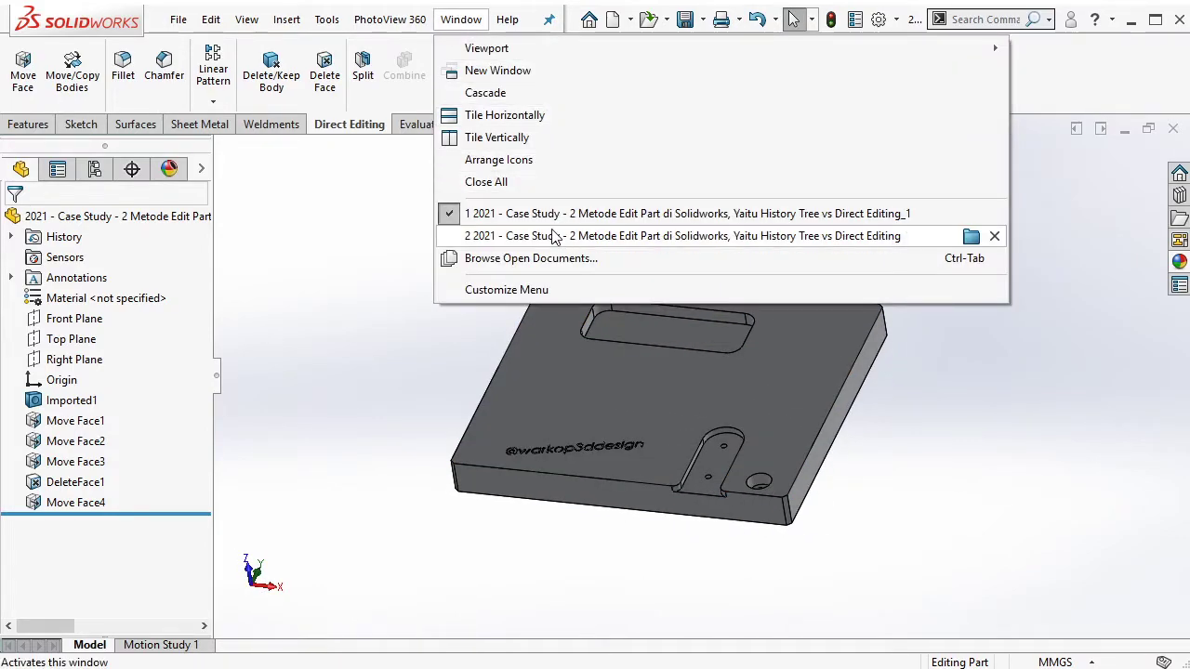
pyautogui.click(493, 233)
pyautogui.moveTo(785, 263); pyautogui.dragTo(804, 266, button='middle')
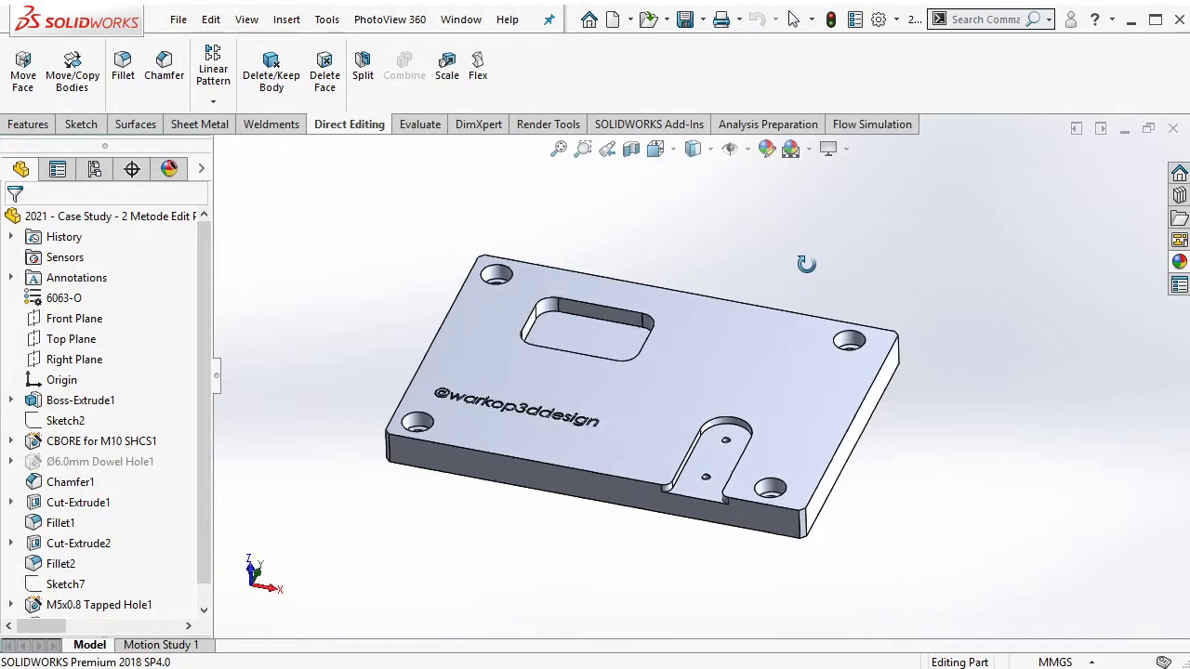
pyautogui.scroll(-1, 151, 409)
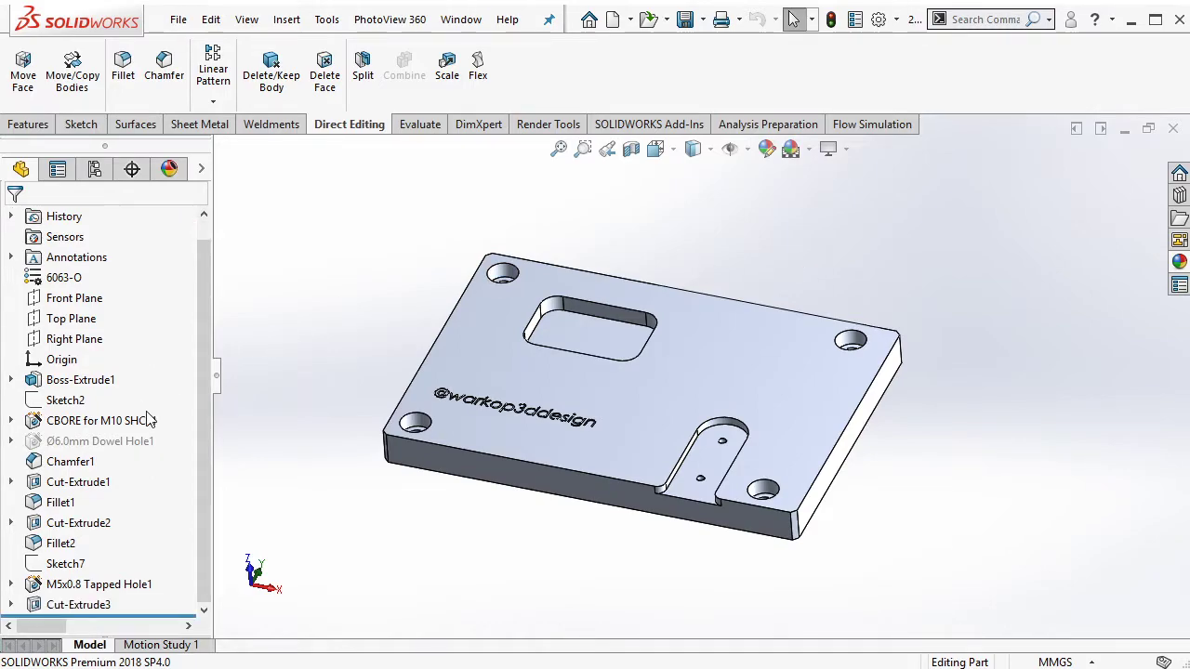
pyautogui.scroll(1, 144, 409)
pyautogui.scroll(-1, 146, 409)
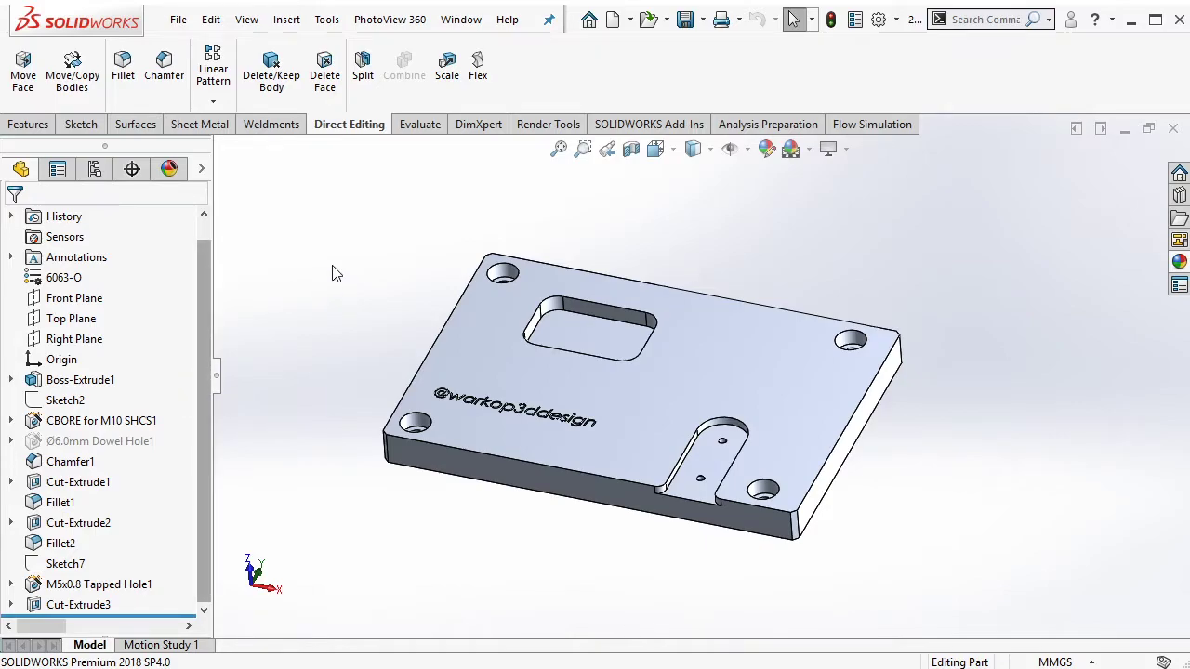
pyautogui.moveTo(394, 286); pyautogui.dragTo(679, 402, button='middle')
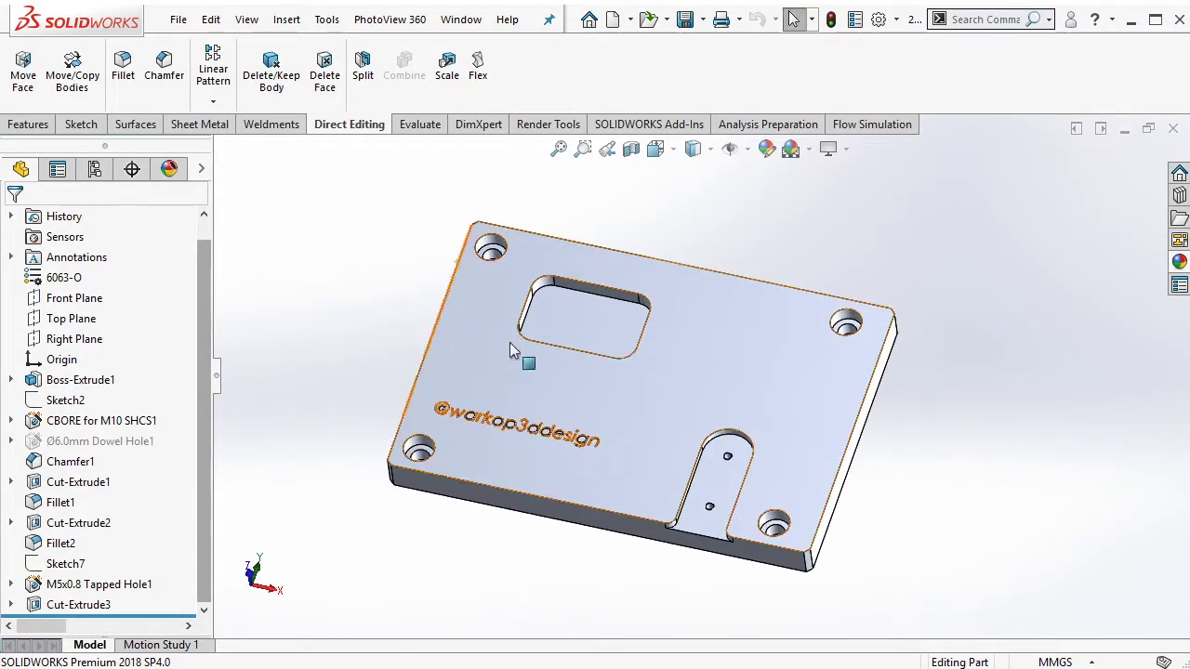
pyautogui.scroll(-1, 680, 401)
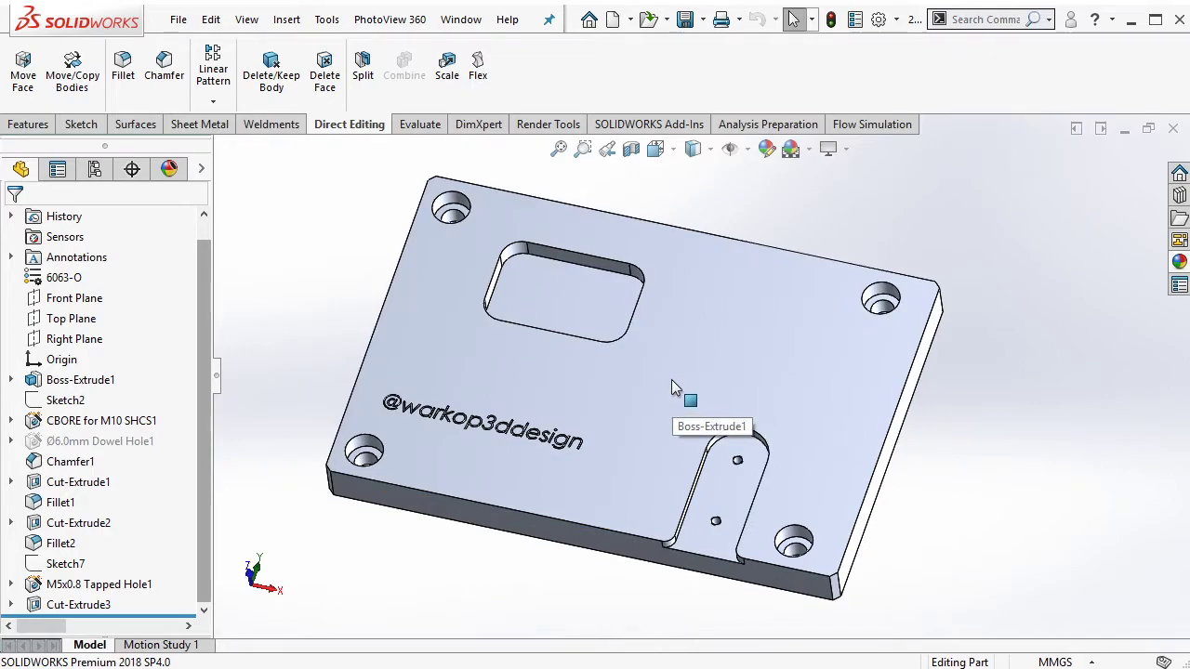
pyautogui.moveTo(960, 420)
pyautogui.mouseDown(button='middle')
pyautogui.moveTo(961, 399)
pyautogui.moveTo(688, 385)
pyautogui.mouseUp(button='middle')
pyautogui.scroll(-2, 688, 384)
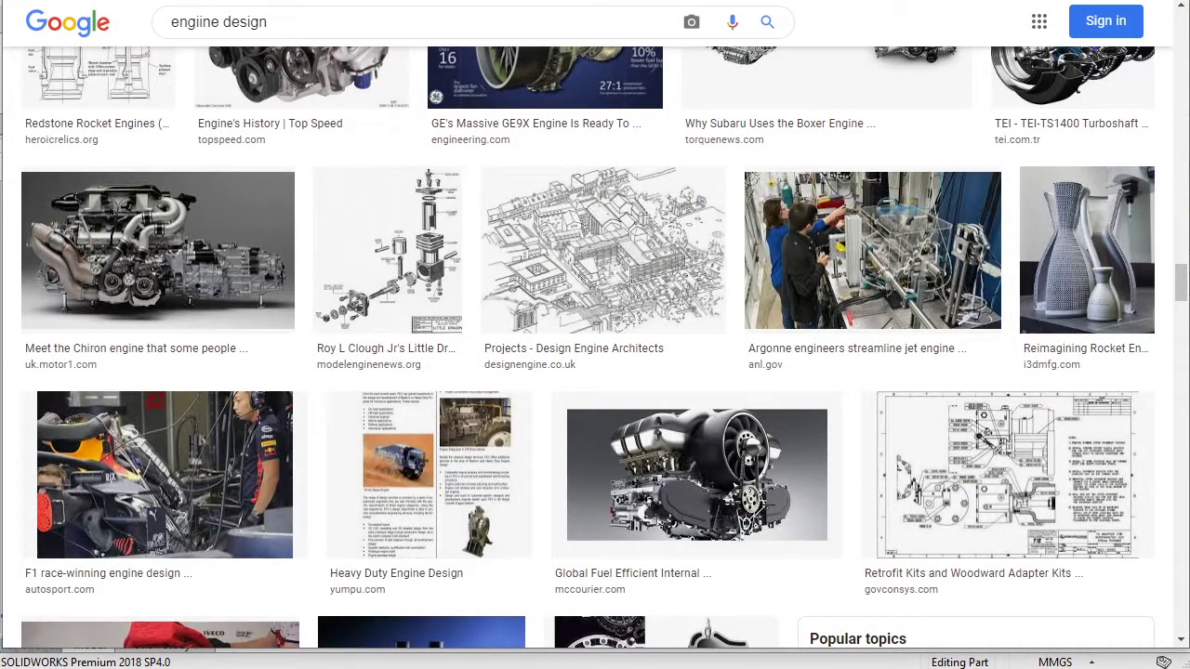
# Scroll through the machine design image results, then browse the engiine design results.
pyautogui.scroll(1, 525, 307)
pyautogui.scroll(5, 525, 307)
pyautogui.scroll(3, 561, 284)
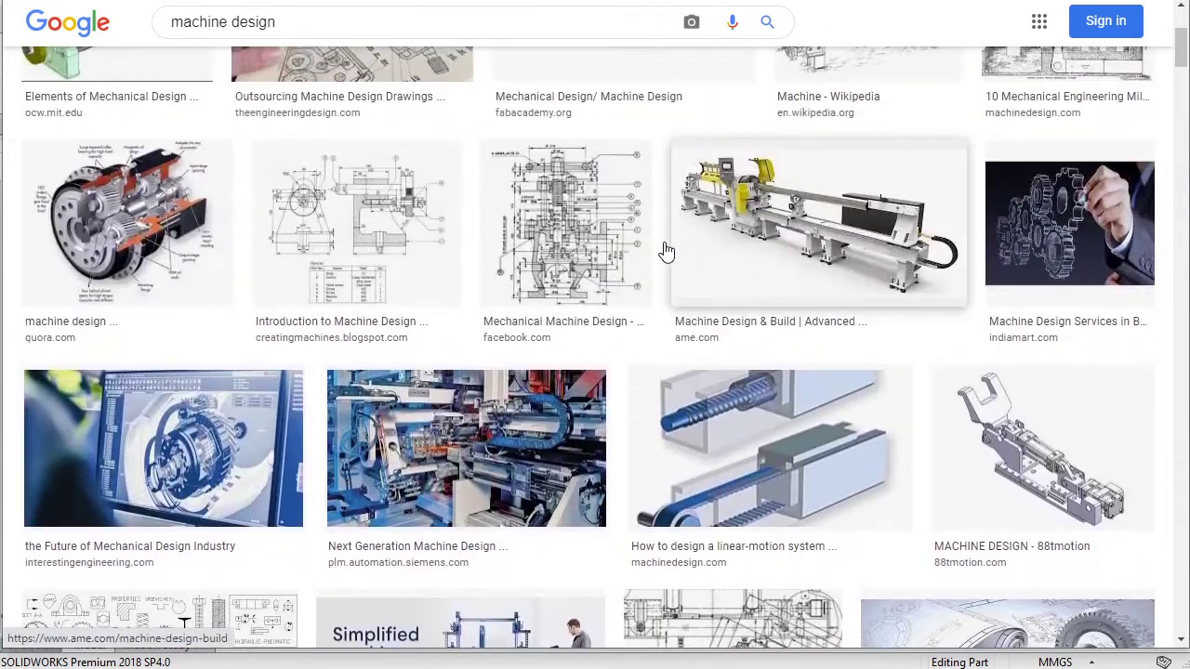
pyautogui.scroll(3, 664, 252)
pyautogui.scroll(-3, 651, 279)
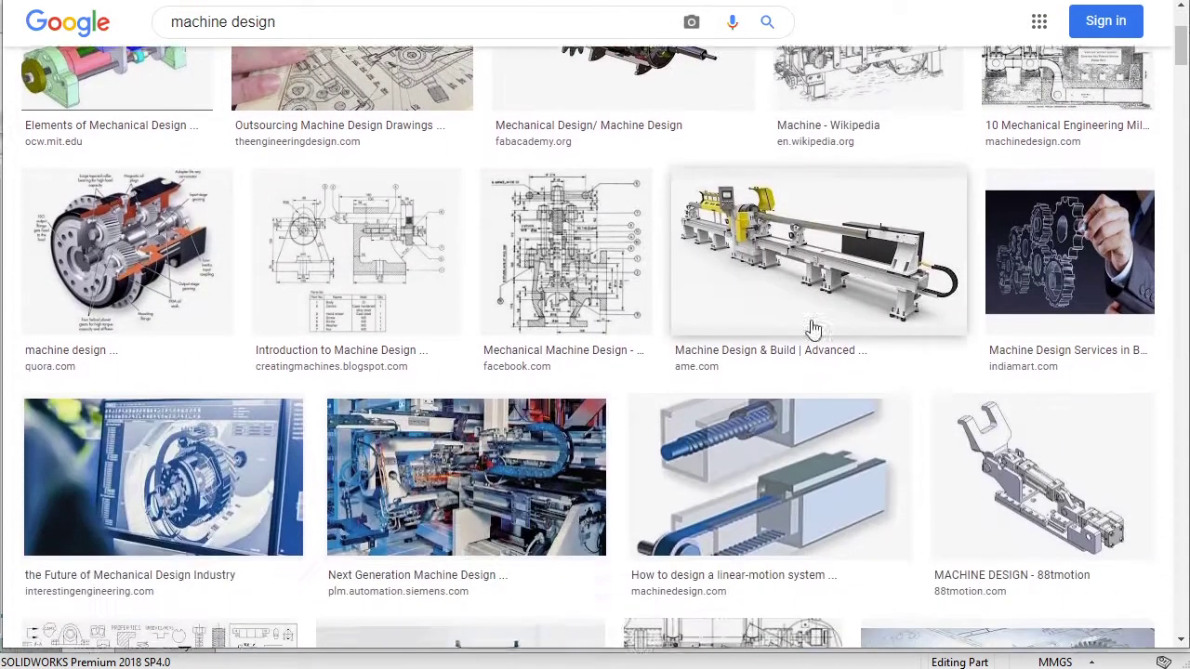
pyautogui.scroll(-3, 628, 411)
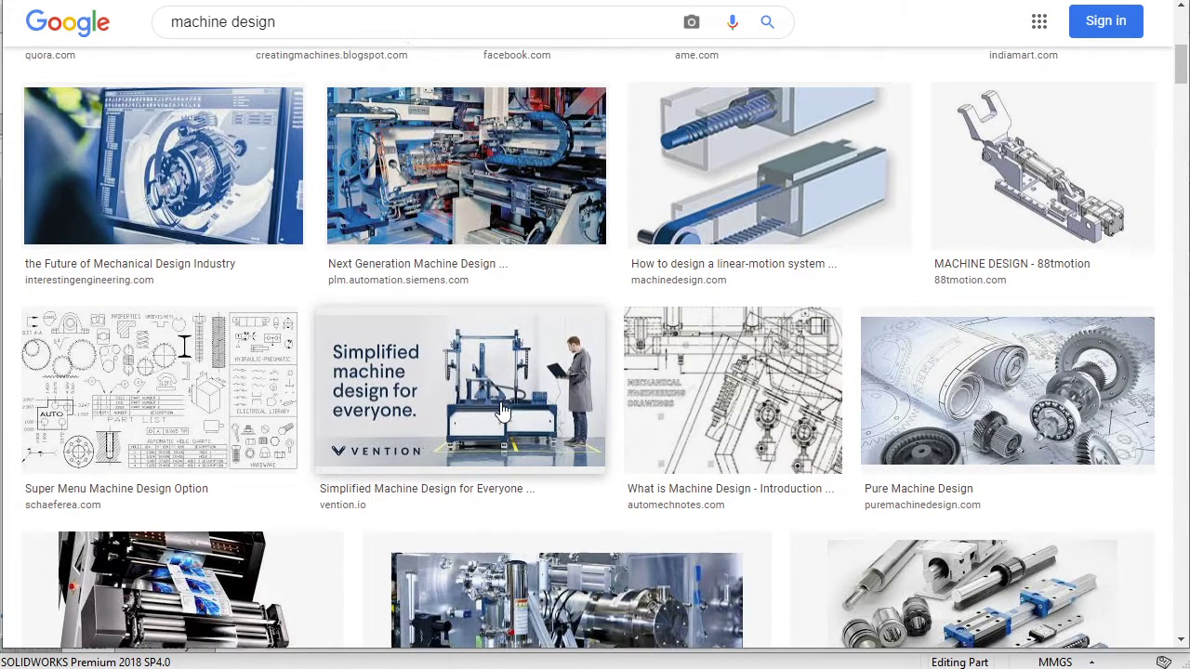
pyautogui.scroll(-4, 914, 242)
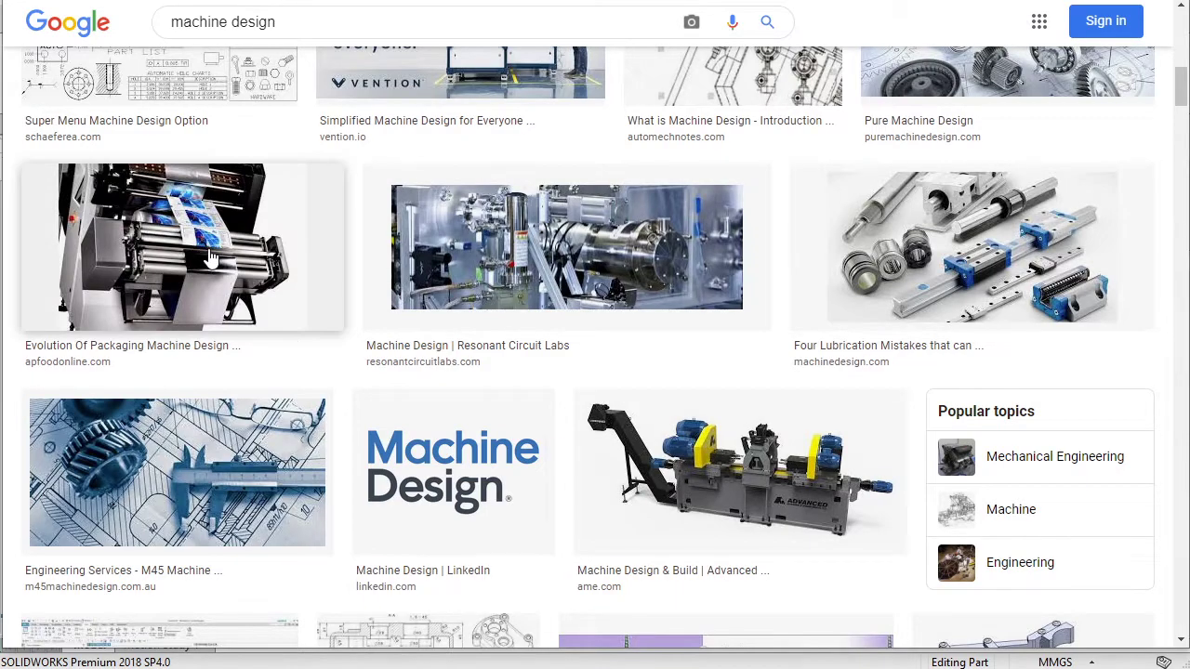
pyautogui.scroll(-1, 930, 256)
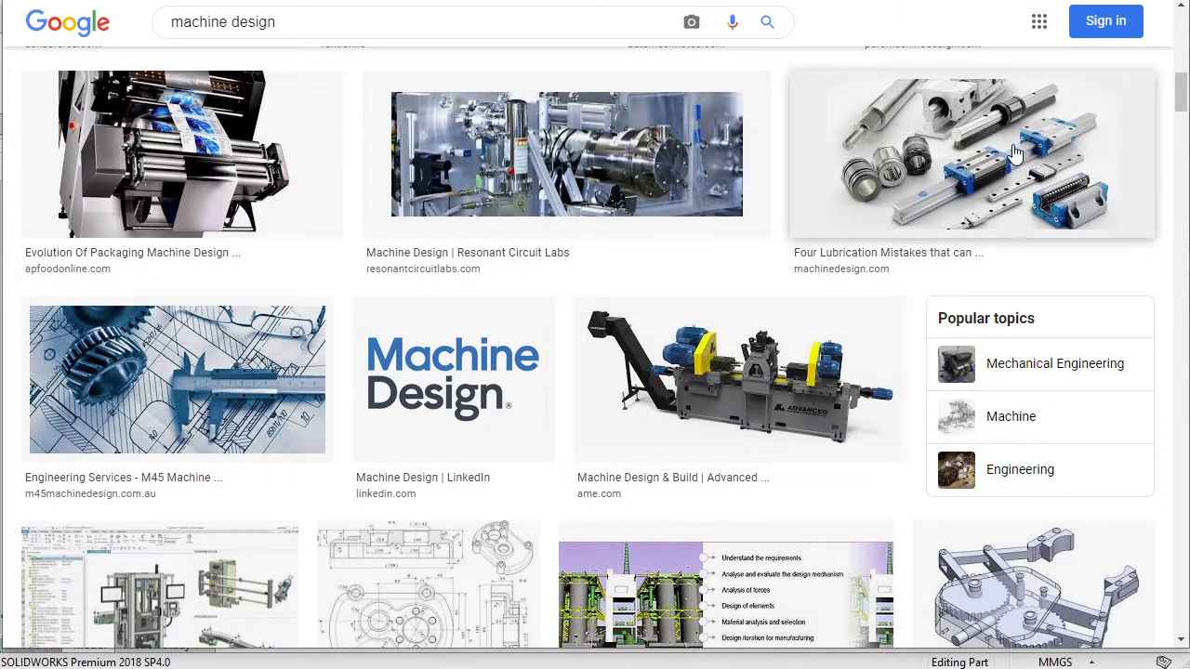
pyautogui.scroll(-4, 916, 362)
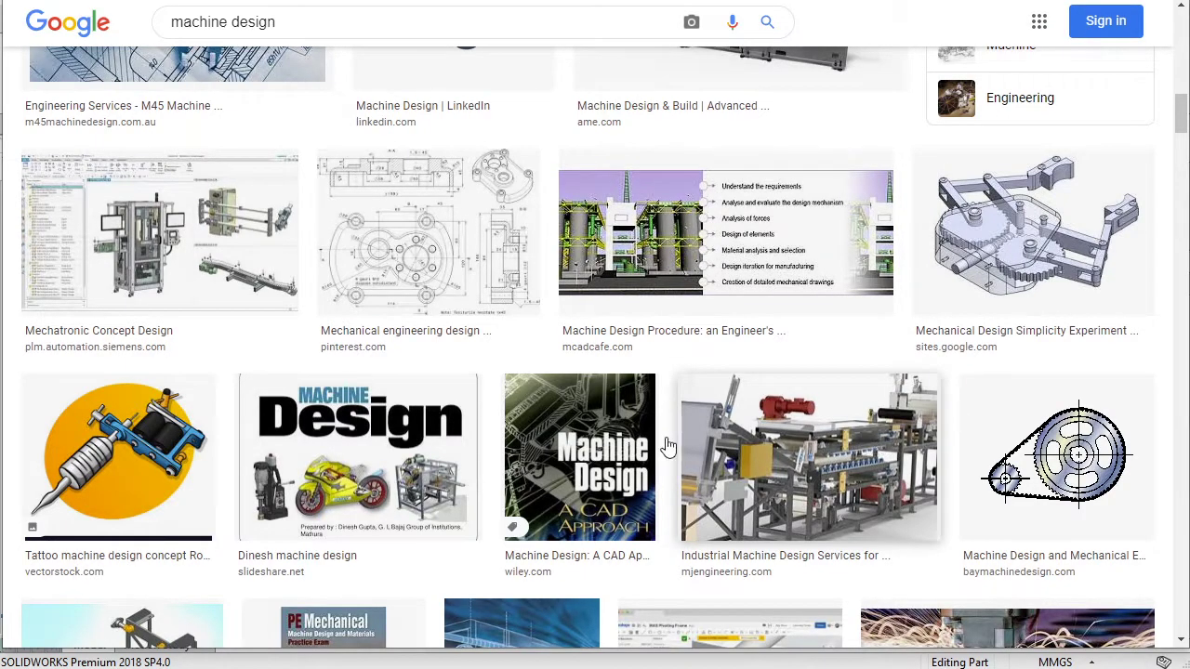
pyautogui.scroll(-3, 668, 447)
pyautogui.scroll(1, 830, 244)
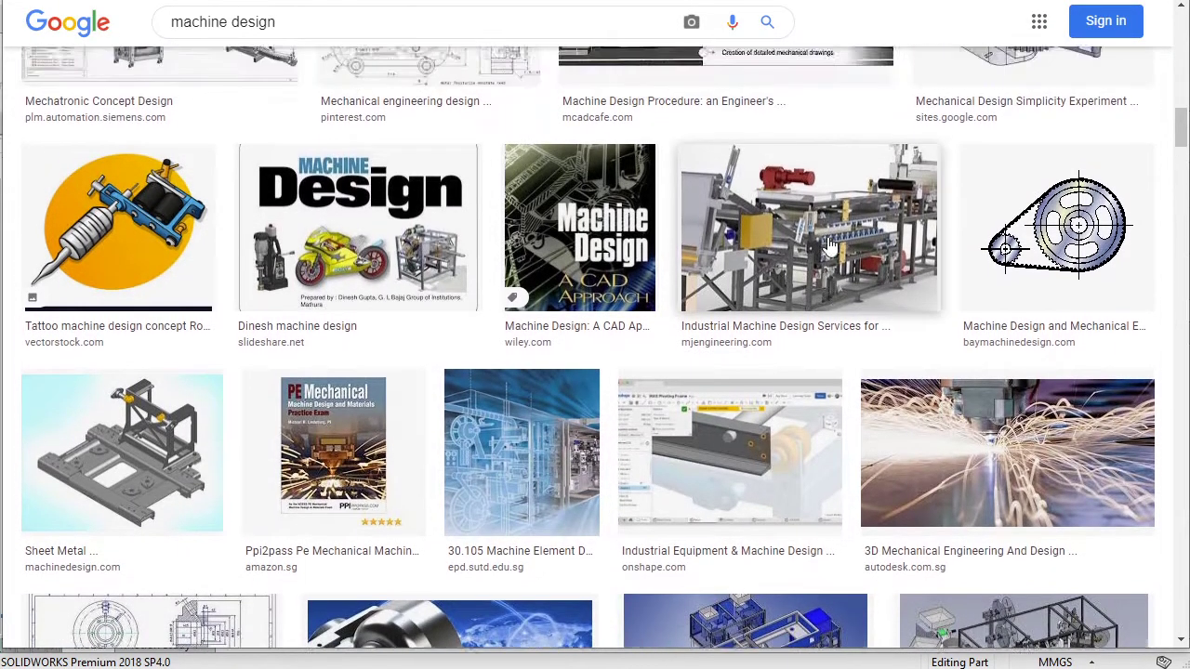
pyautogui.scroll(2, 830, 244)
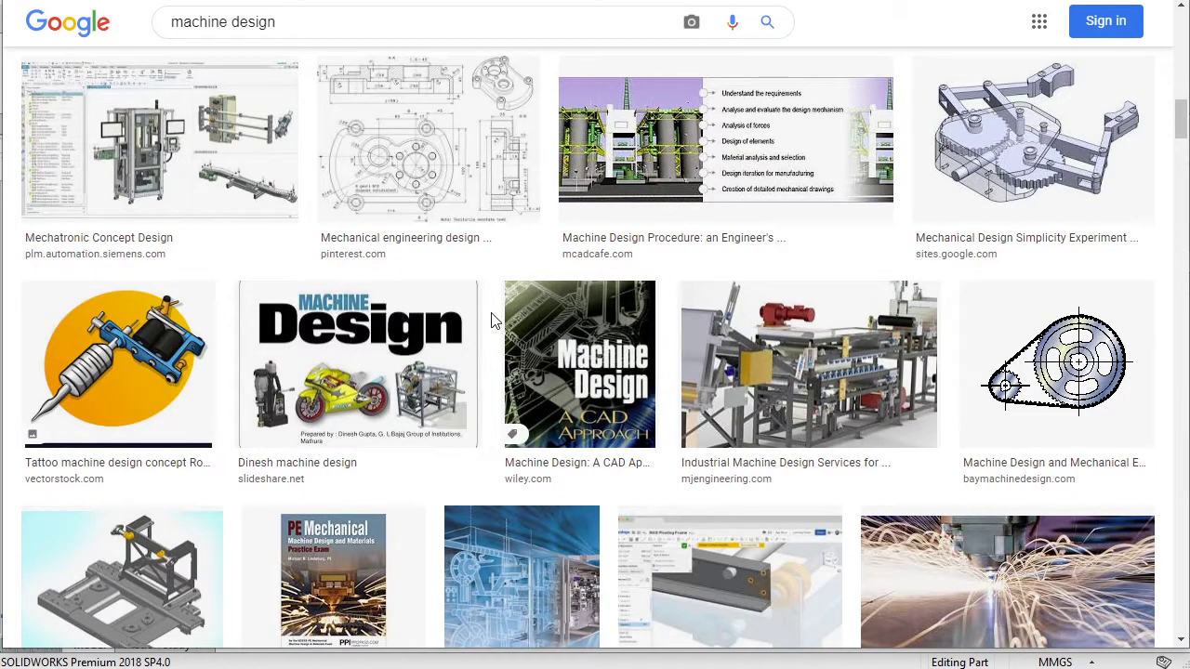
pyautogui.scroll(3, 492, 321)
pyautogui.scroll(2, 493, 321)
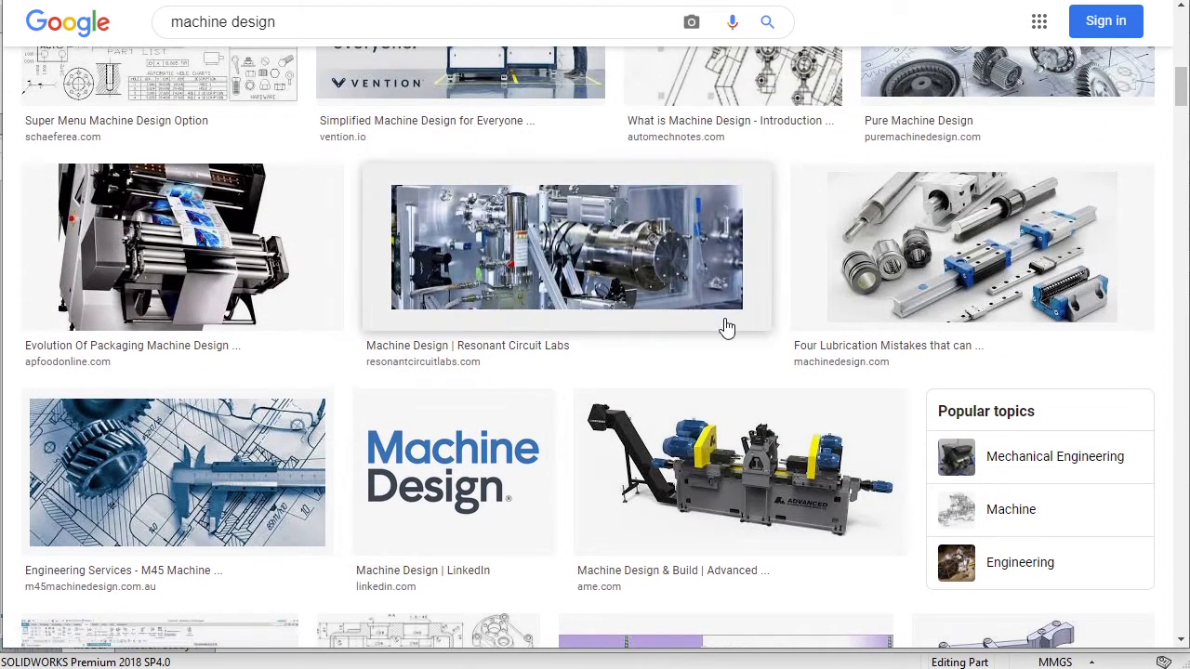
pyautogui.scroll(2, 779, 332)
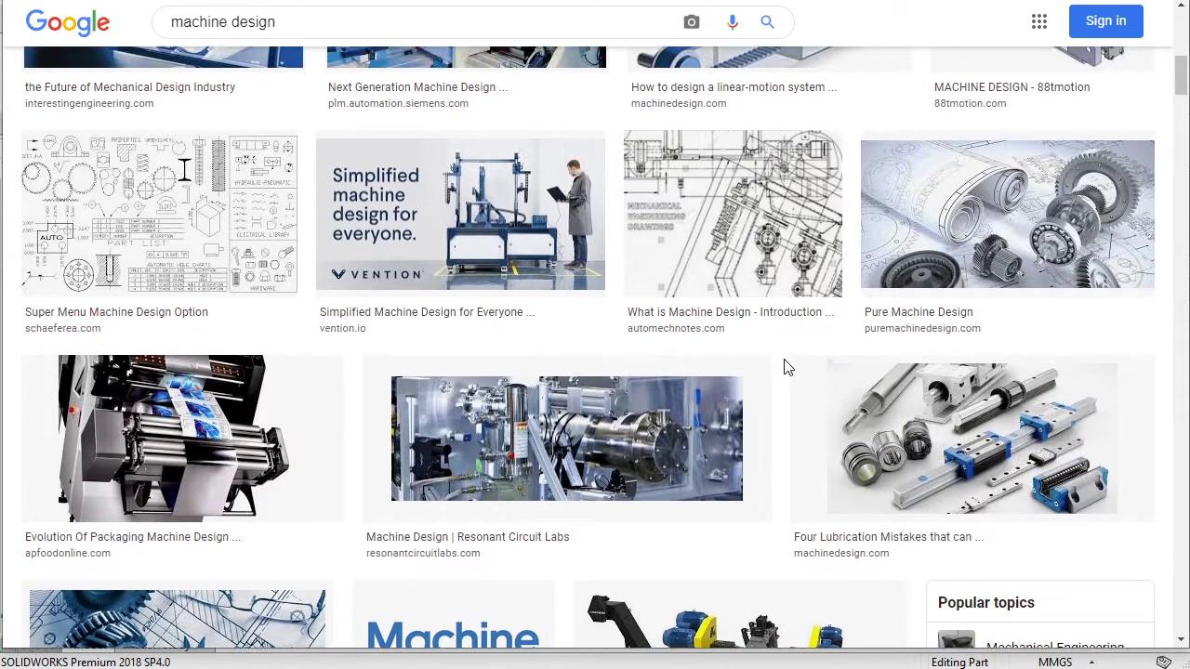
pyautogui.scroll(3, 785, 365)
pyautogui.scroll(-5, 781, 381)
pyautogui.scroll(-6, 777, 395)
pyautogui.scroll(-5, 776, 395)
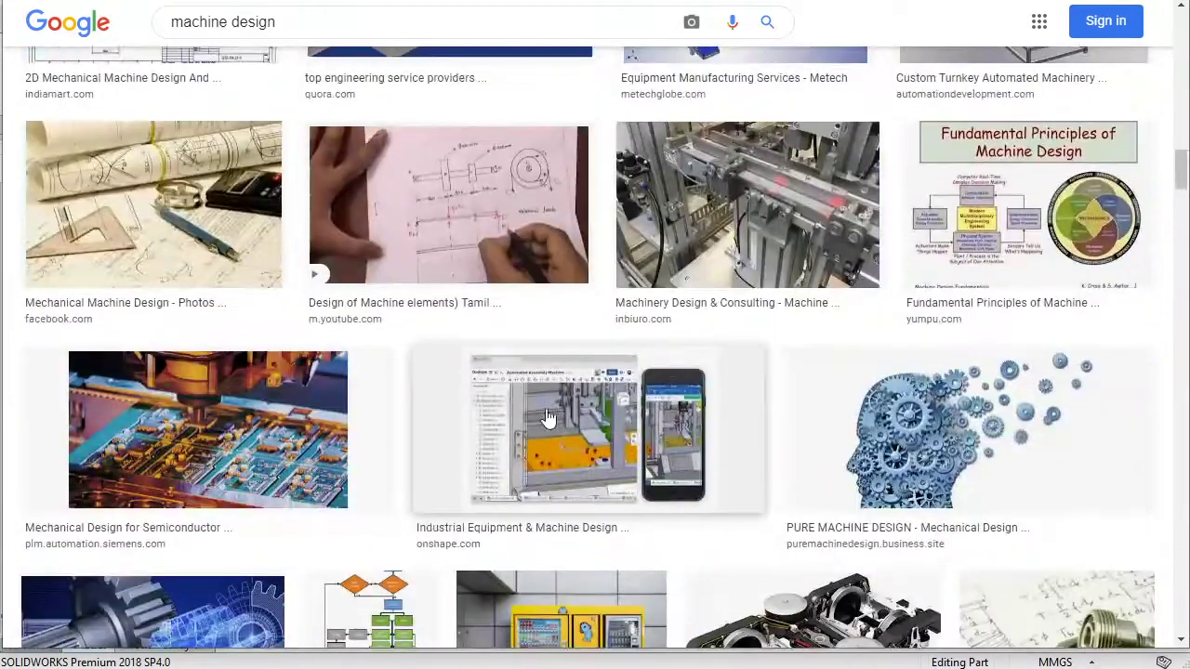
pyautogui.scroll(-4, 776, 390)
pyautogui.scroll(-2, 777, 381)
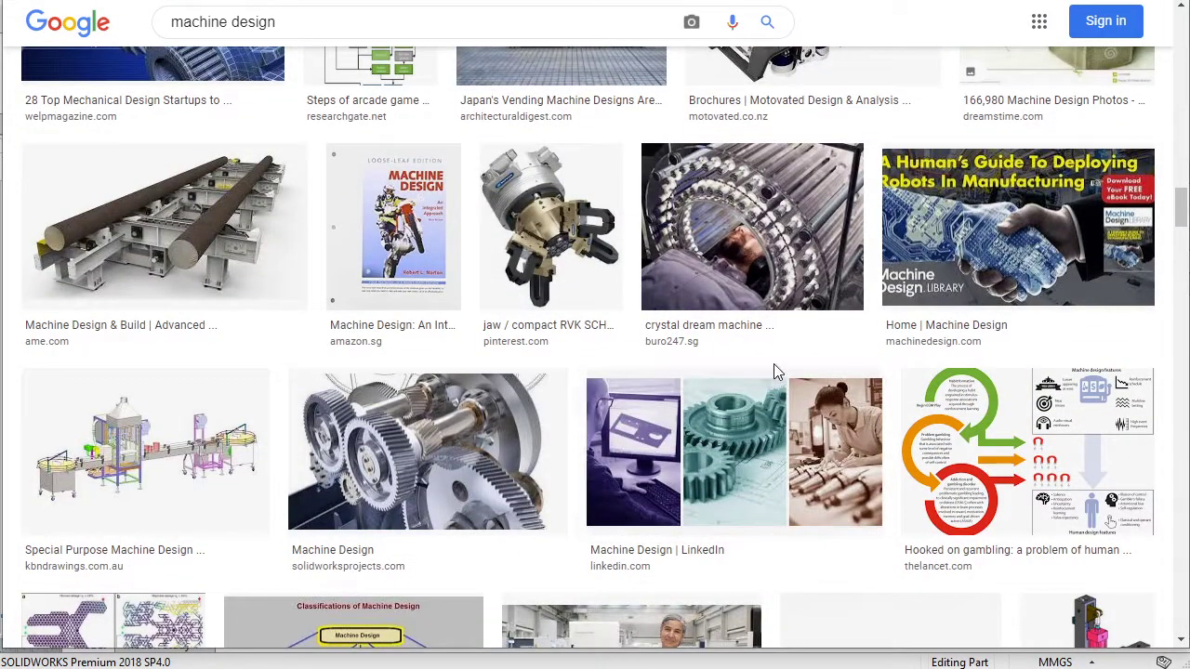
pyautogui.scroll(-3, 772, 367)
pyautogui.scroll(-3, 706, 364)
pyautogui.scroll(-2, 632, 362)
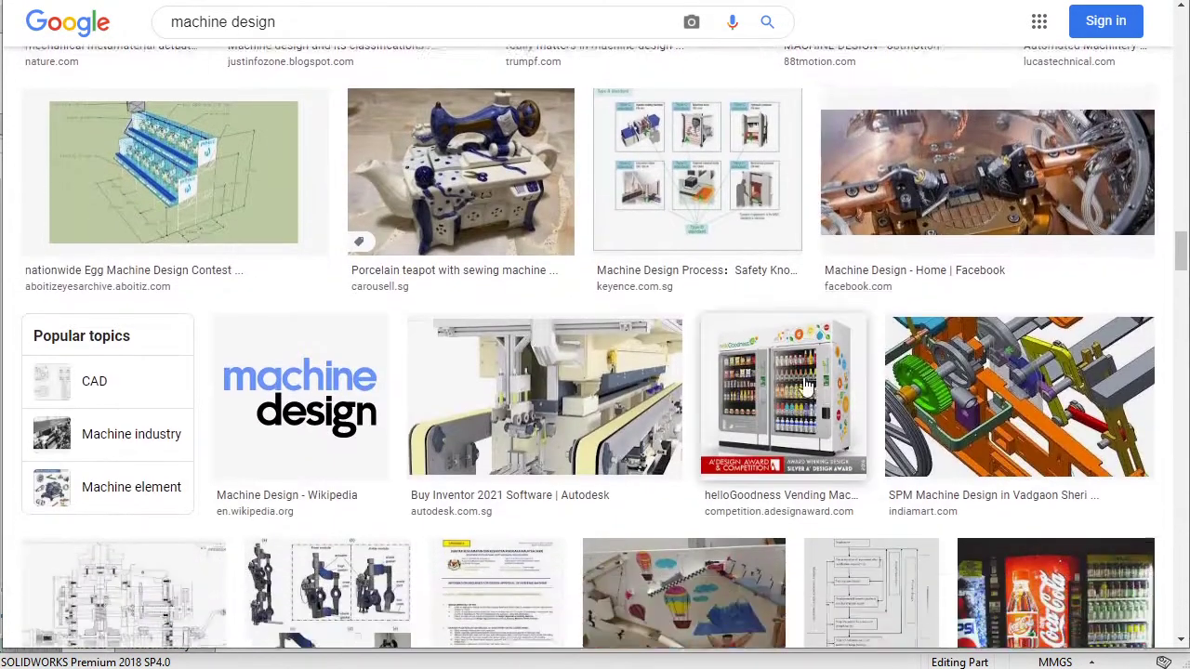
pyautogui.scroll(-1, 558, 359)
pyautogui.scroll(-4, 604, 353)
pyautogui.scroll(-2, 750, 335)
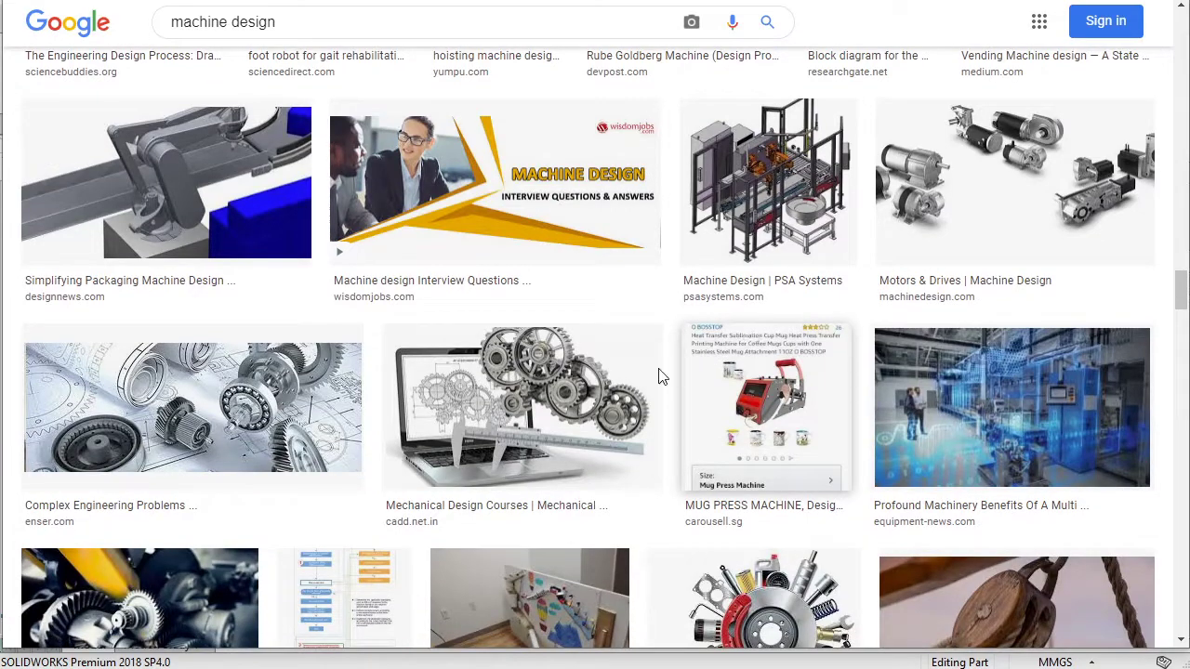
pyautogui.scroll(-1, 574, 381)
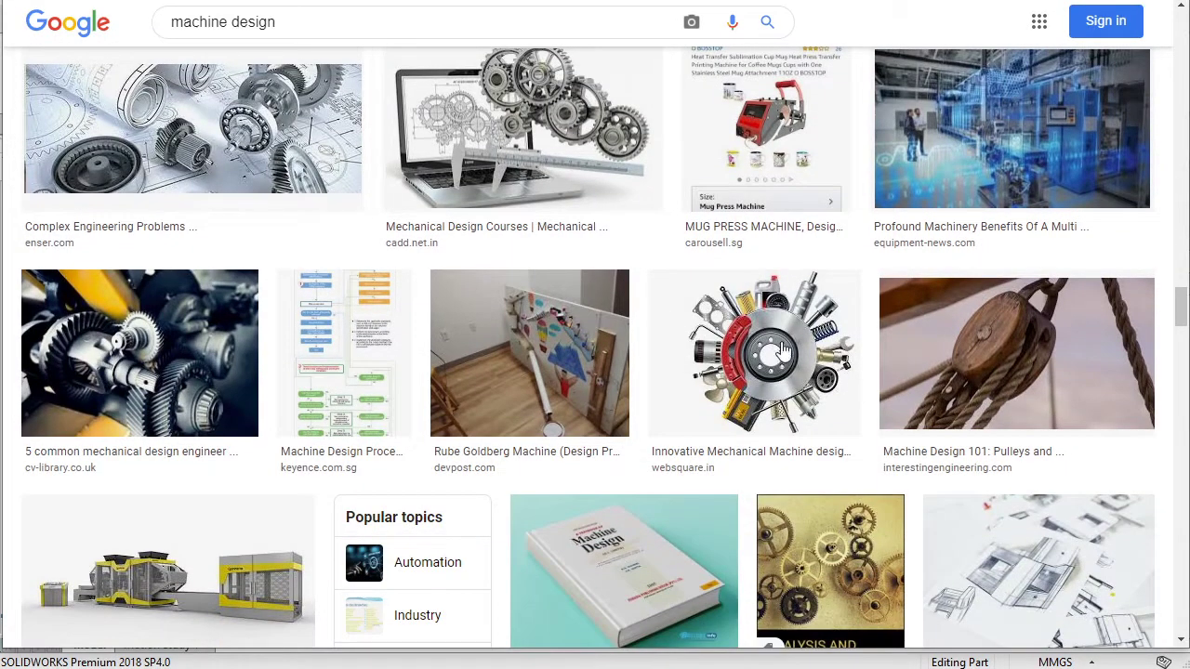
pyautogui.scroll(-1, 906, 400)
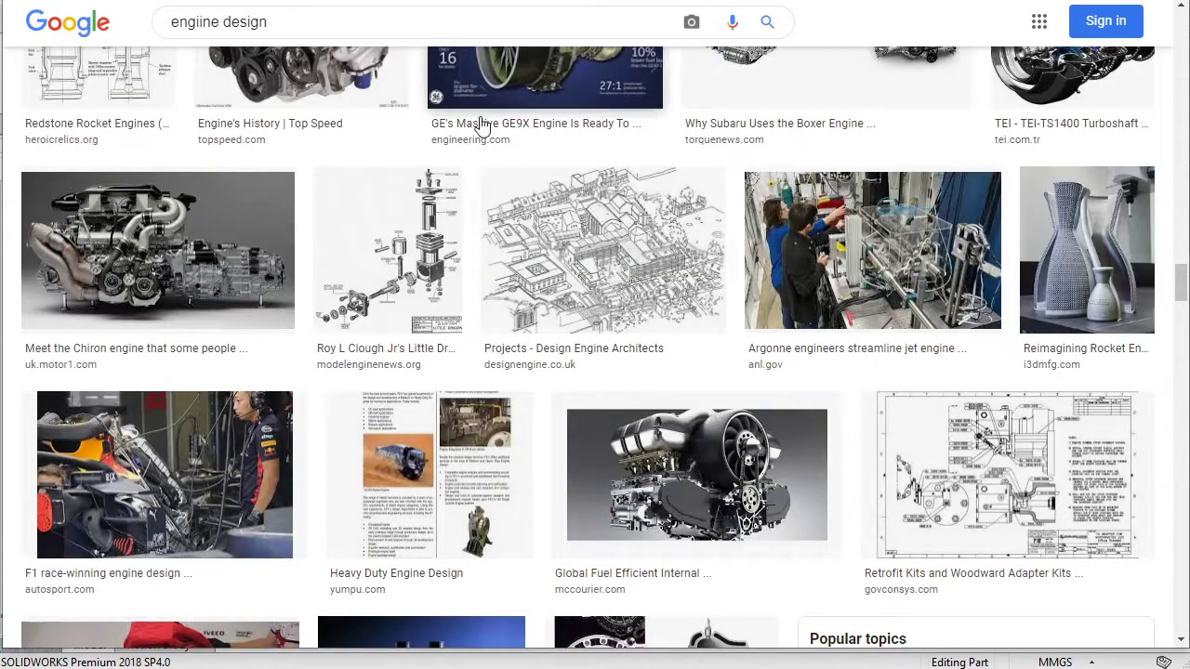
pyautogui.scroll(4, 481, 384)
pyautogui.scroll(3, 479, 379)
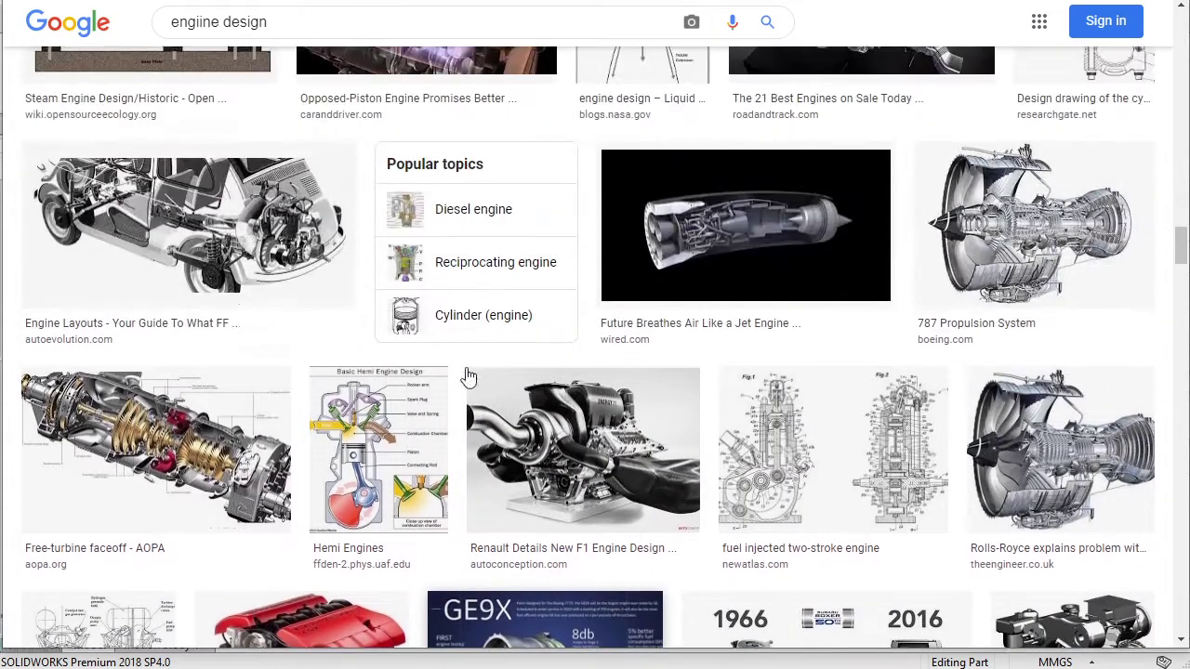
pyautogui.scroll(4, 577, 304)
pyautogui.scroll(3, 558, 309)
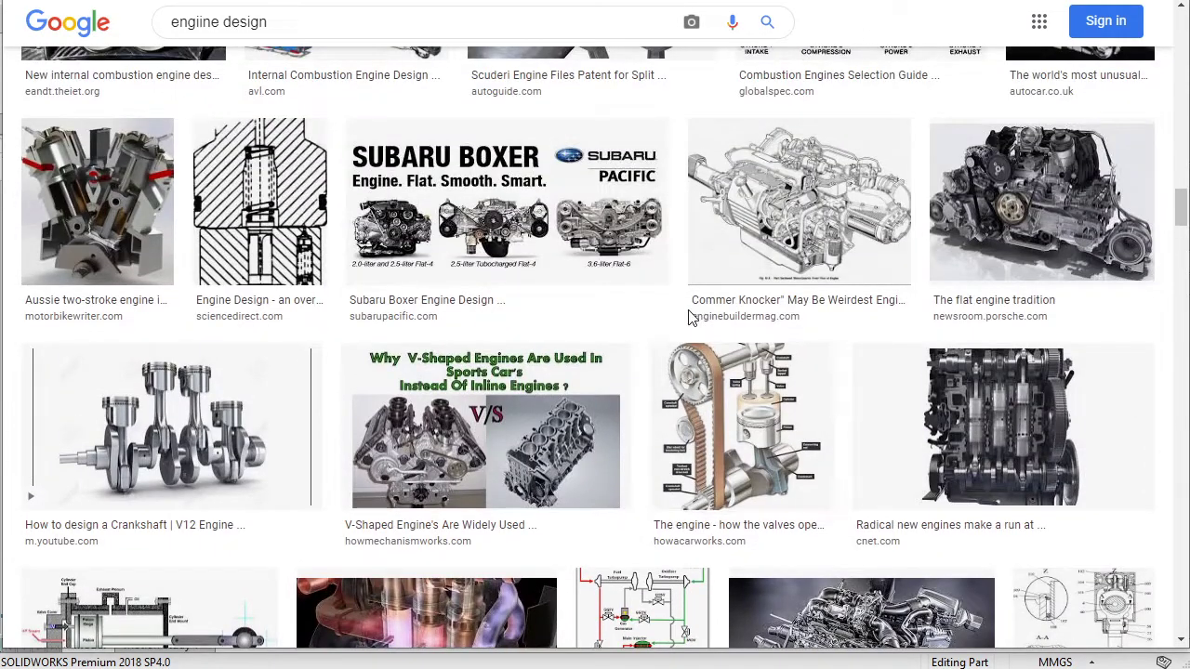
pyautogui.scroll(3, 628, 357)
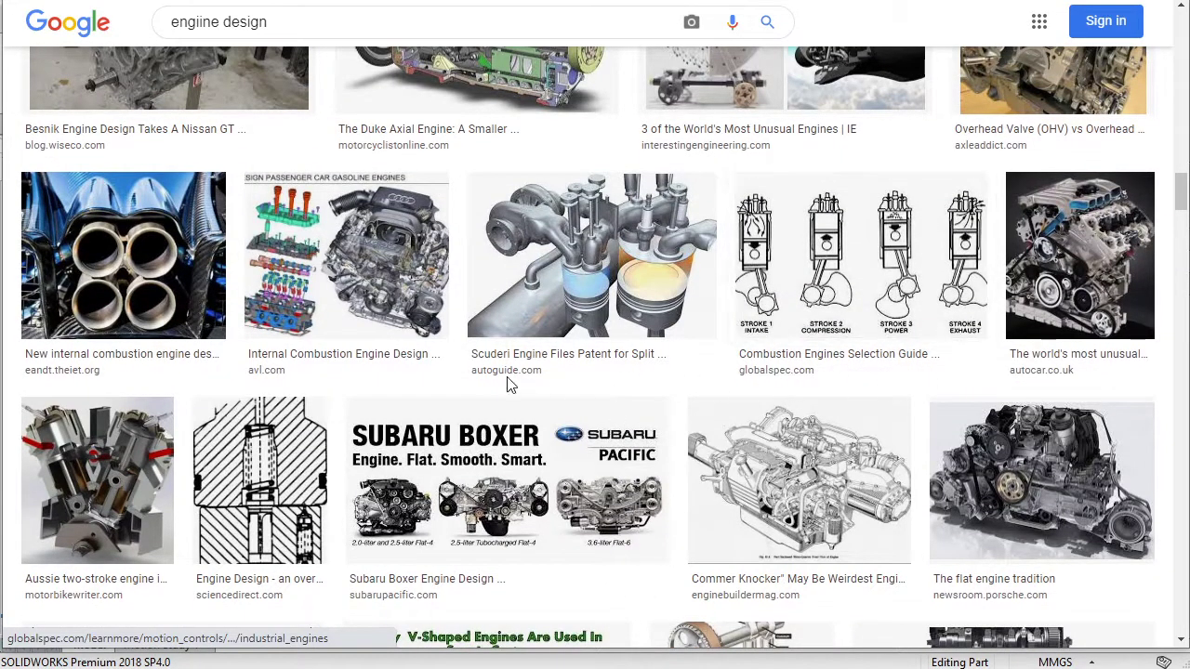
pyautogui.scroll(3, 983, 345)
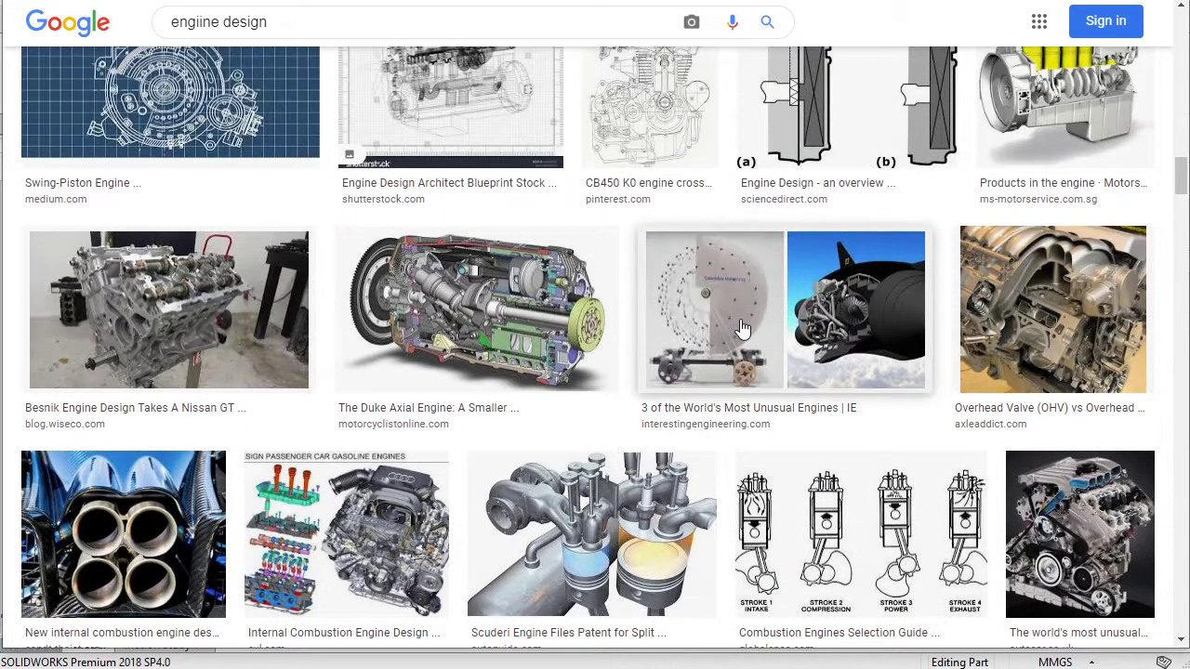
pyautogui.scroll(3, 735, 325)
pyautogui.scroll(2, 725, 288)
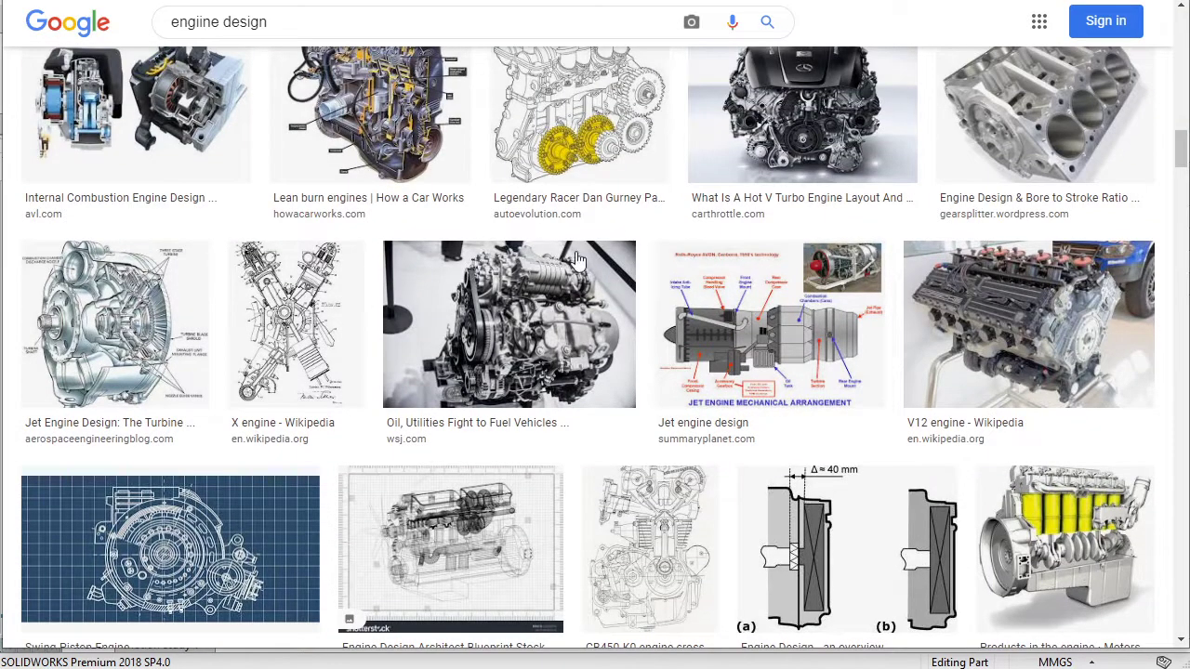
pyautogui.scroll(3, 836, 269)
pyautogui.scroll(-4, 818, 451)
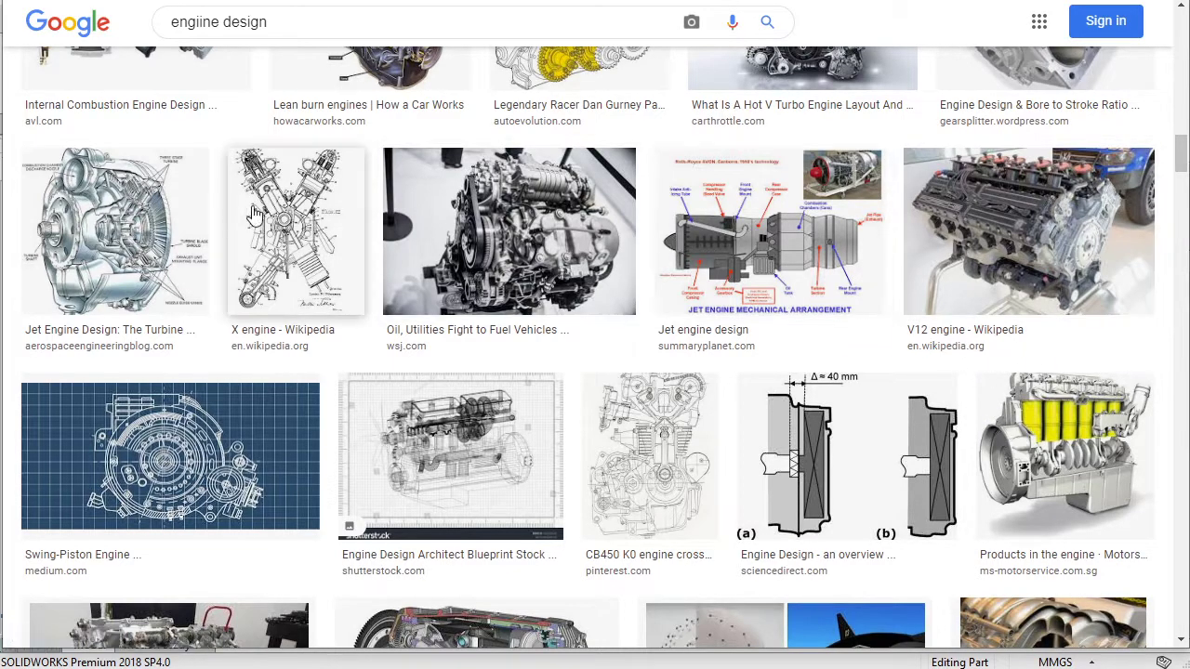
pyautogui.scroll(-3, 699, 369)
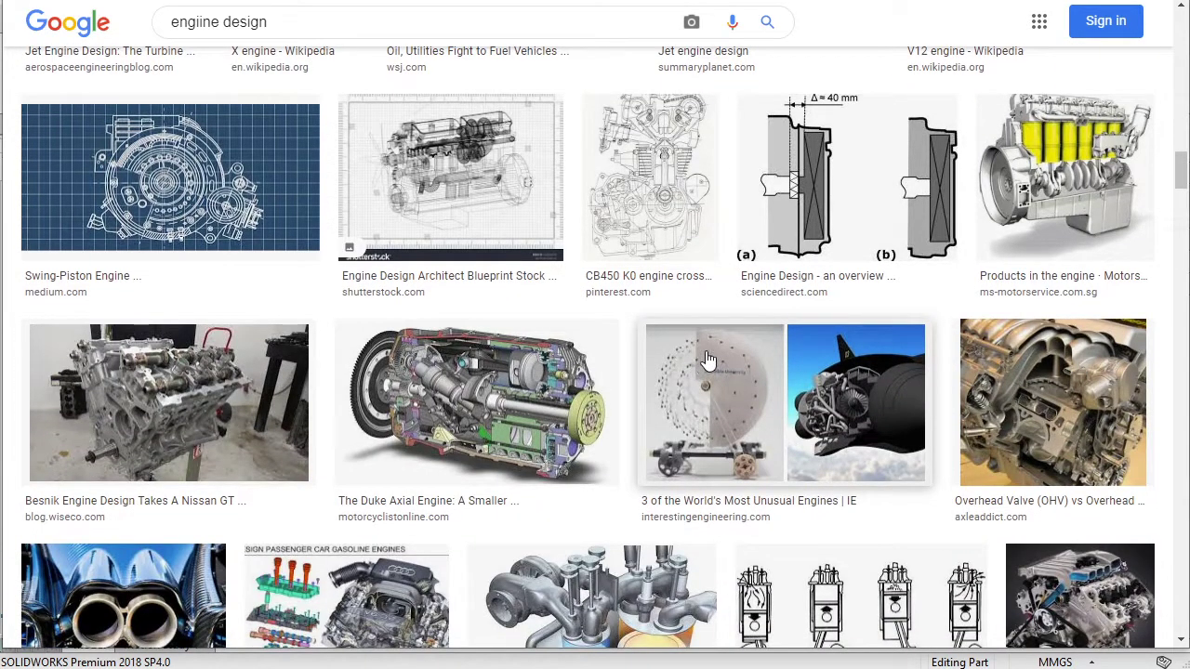
pyautogui.scroll(-3, 238, 386)
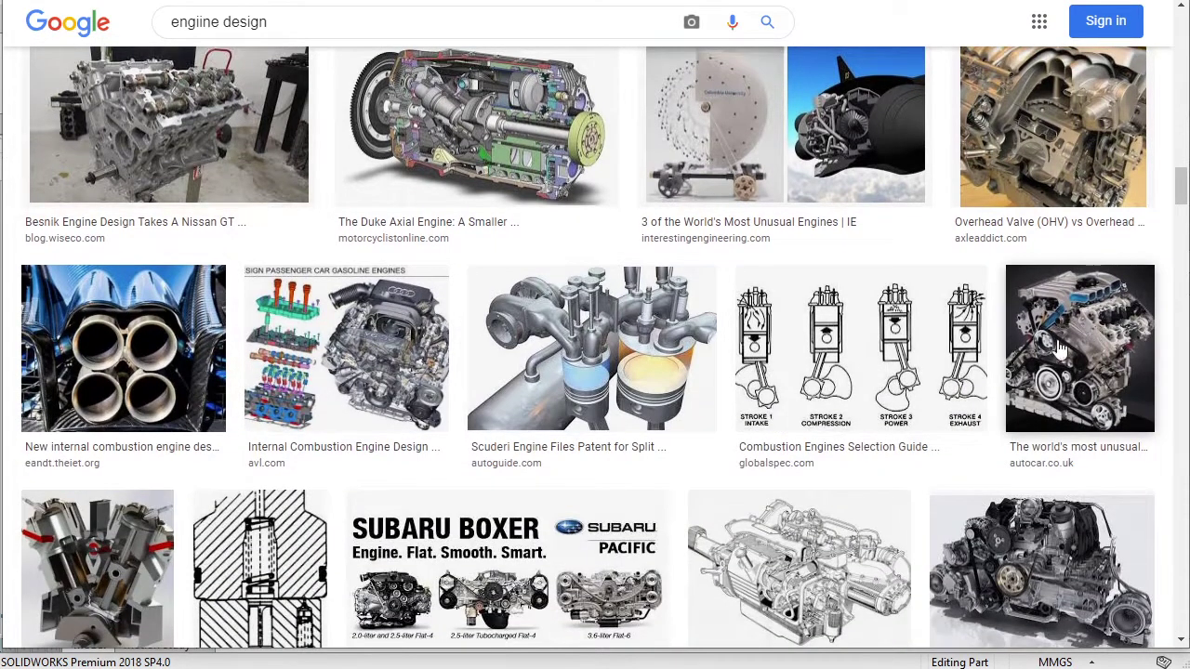
pyautogui.scroll(-3, 418, 344)
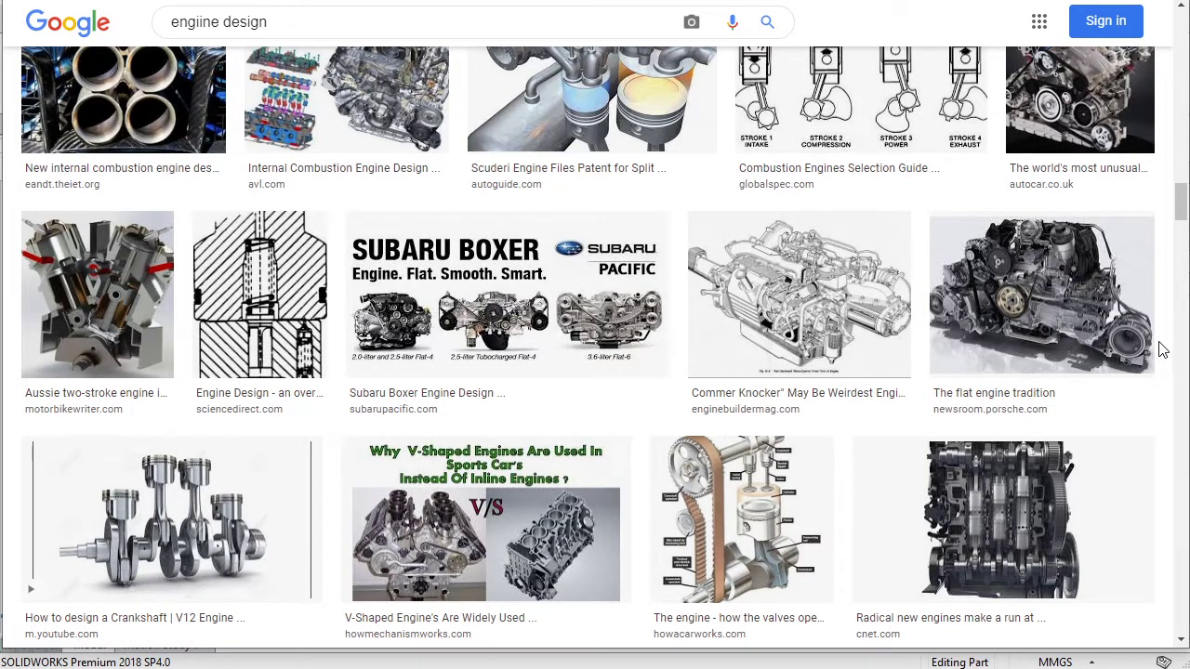
pyautogui.scroll(-2, 1160, 350)
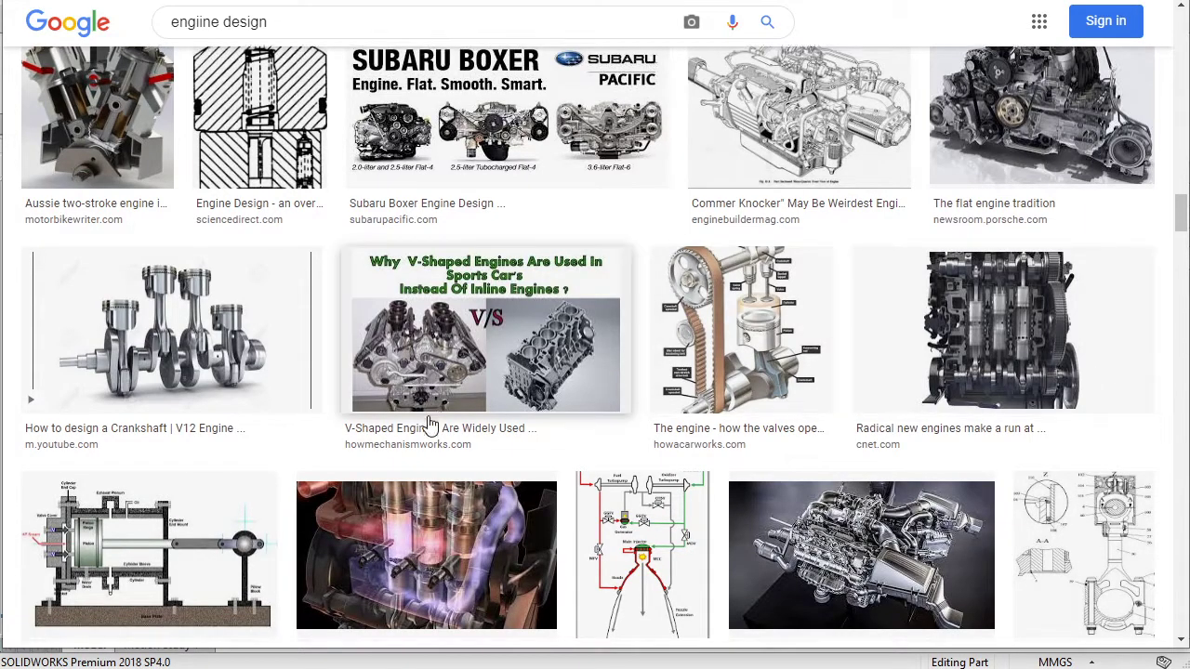
pyautogui.scroll(-3, 916, 345)
pyautogui.scroll(-2, 916, 345)
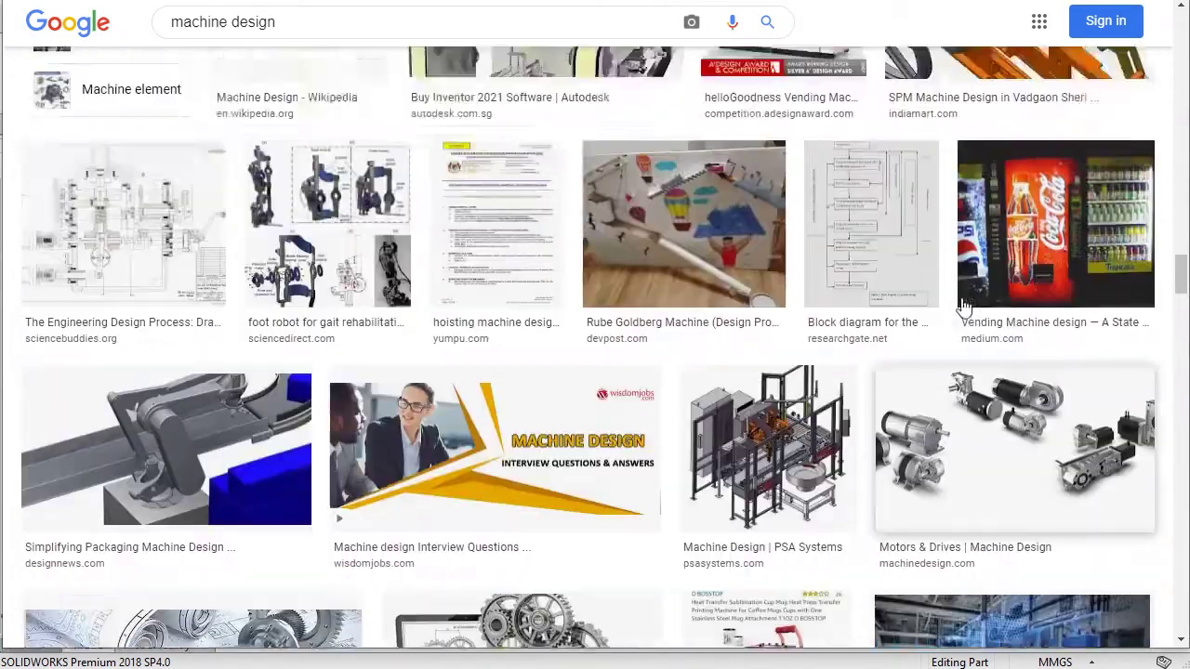
pyautogui.scroll(-10, 965, 307)
pyautogui.scroll(-10, 961, 305)
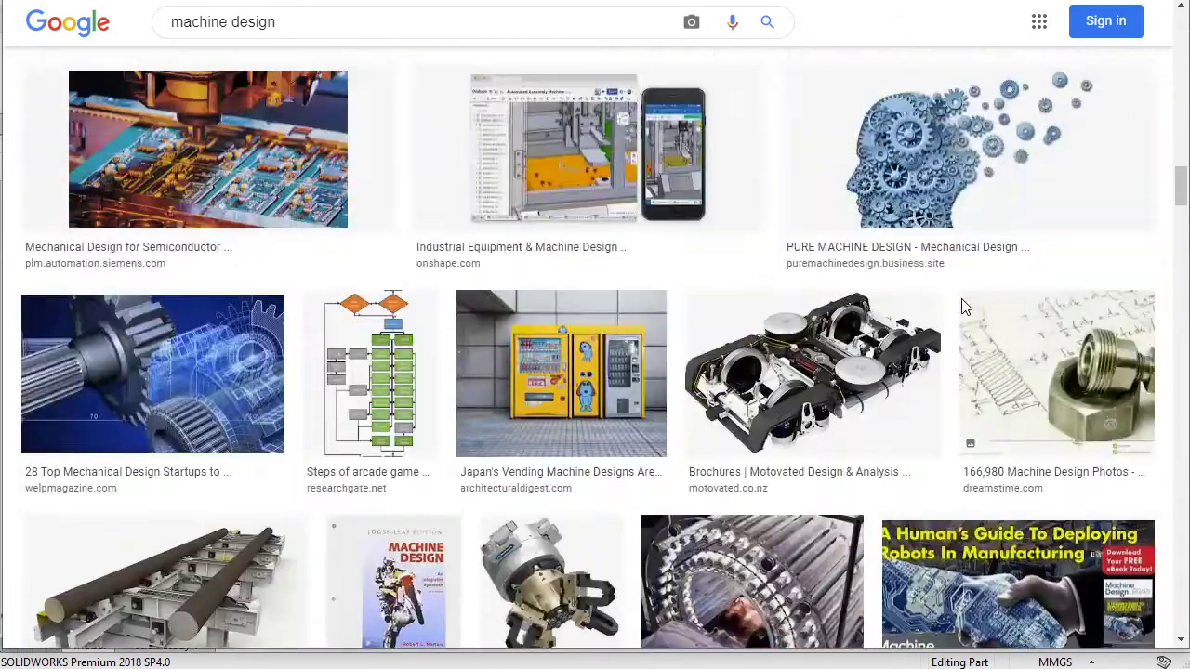
pyautogui.scroll(3, 857, 240)
pyautogui.scroll(2, 857, 239)
pyautogui.scroll(3, 743, 266)
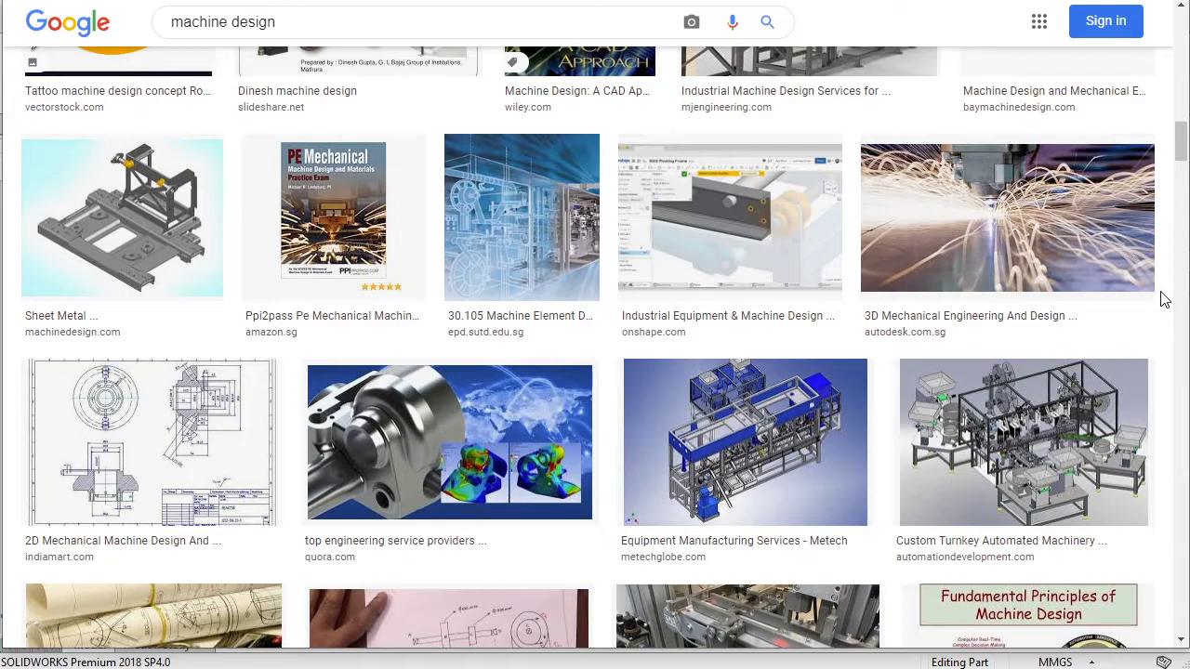
pyautogui.scroll(1, 1160, 303)
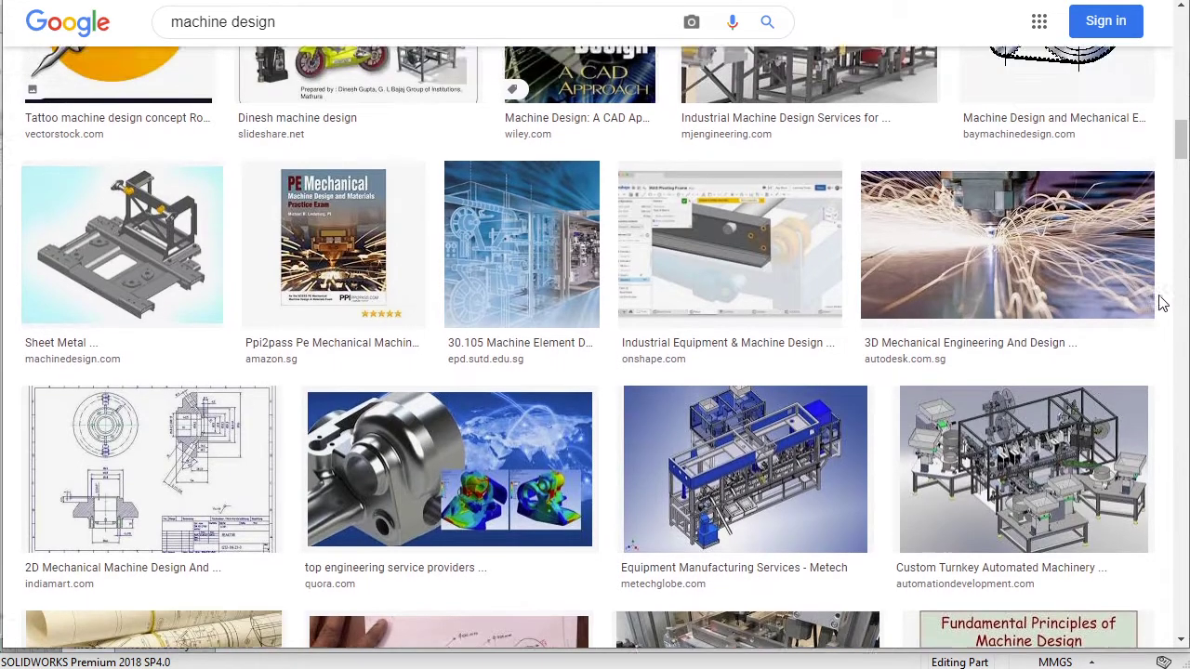
pyautogui.scroll(3, 1160, 303)
pyautogui.scroll(1, 1160, 303)
pyautogui.scroll(4, 1160, 303)
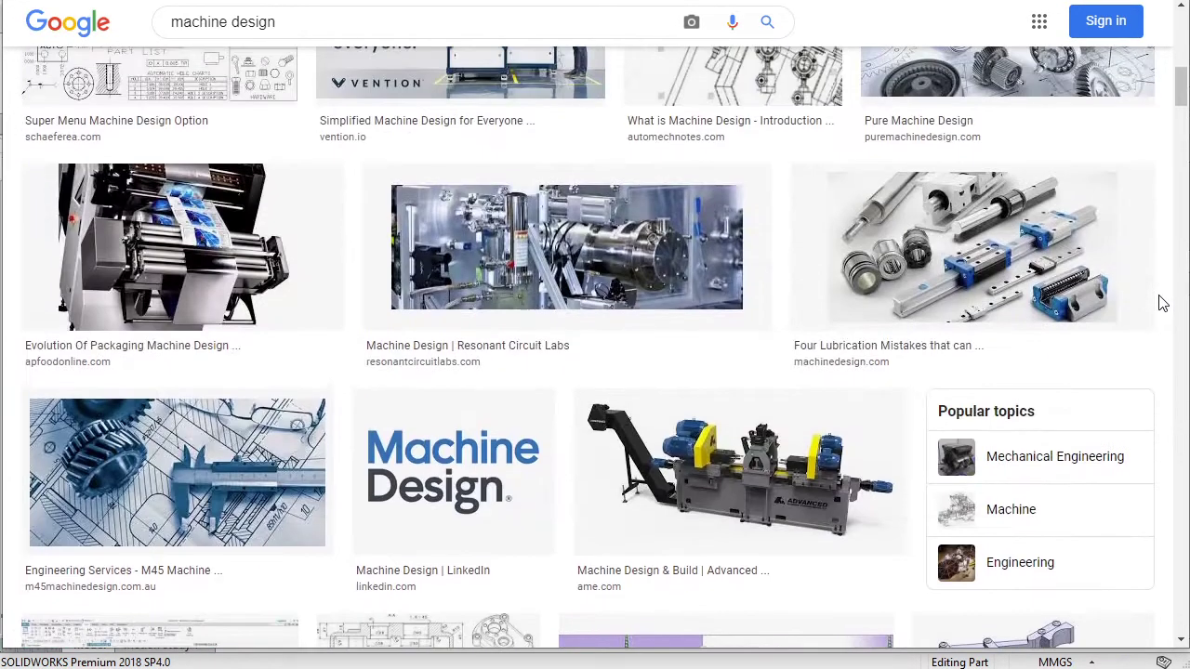
pyautogui.scroll(3, 1160, 303)
pyautogui.scroll(2, 1161, 303)
pyautogui.scroll(4, 1160, 303)
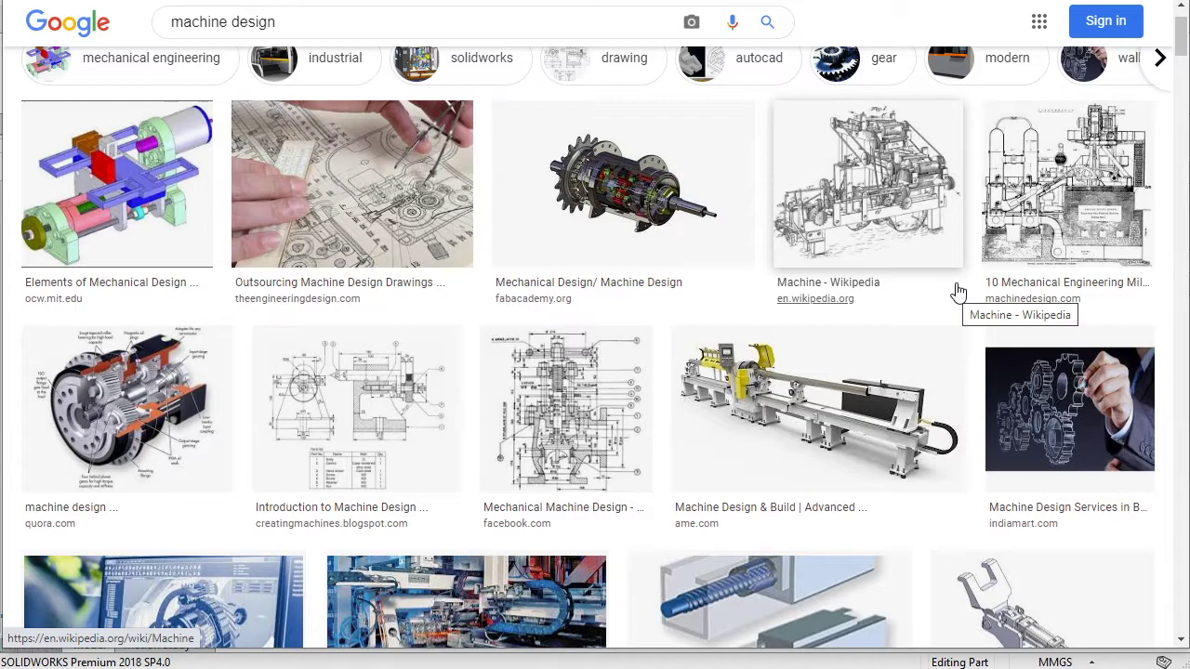
pyautogui.scroll(-5, 958, 292)
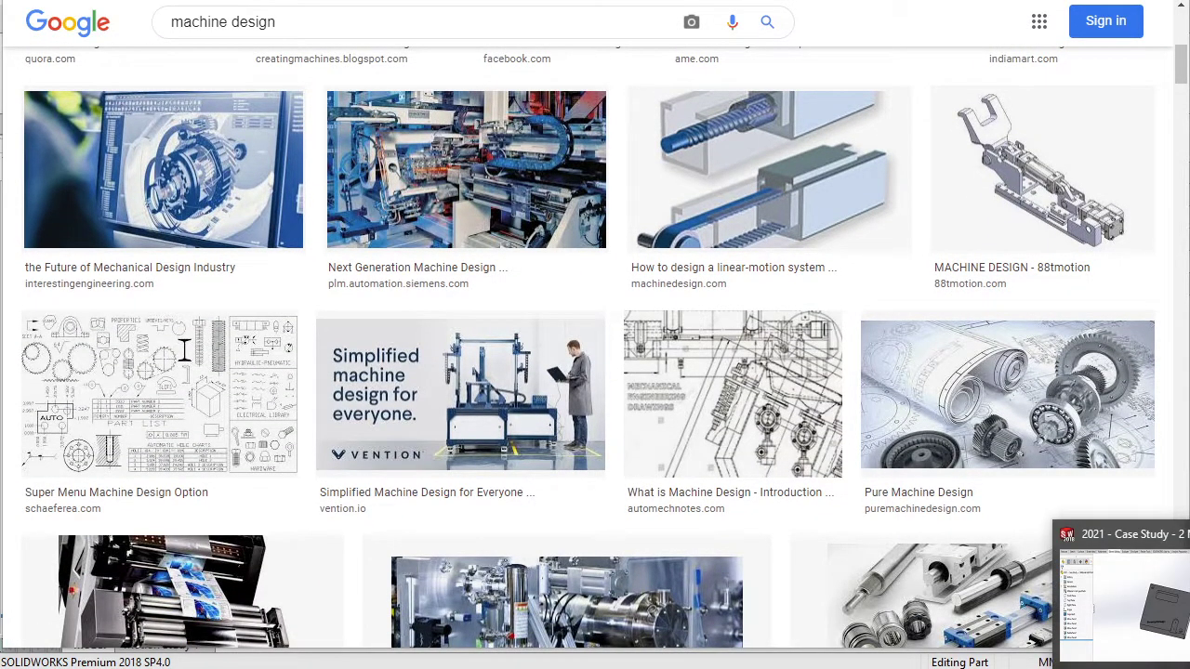
pyautogui.click(1123, 594)
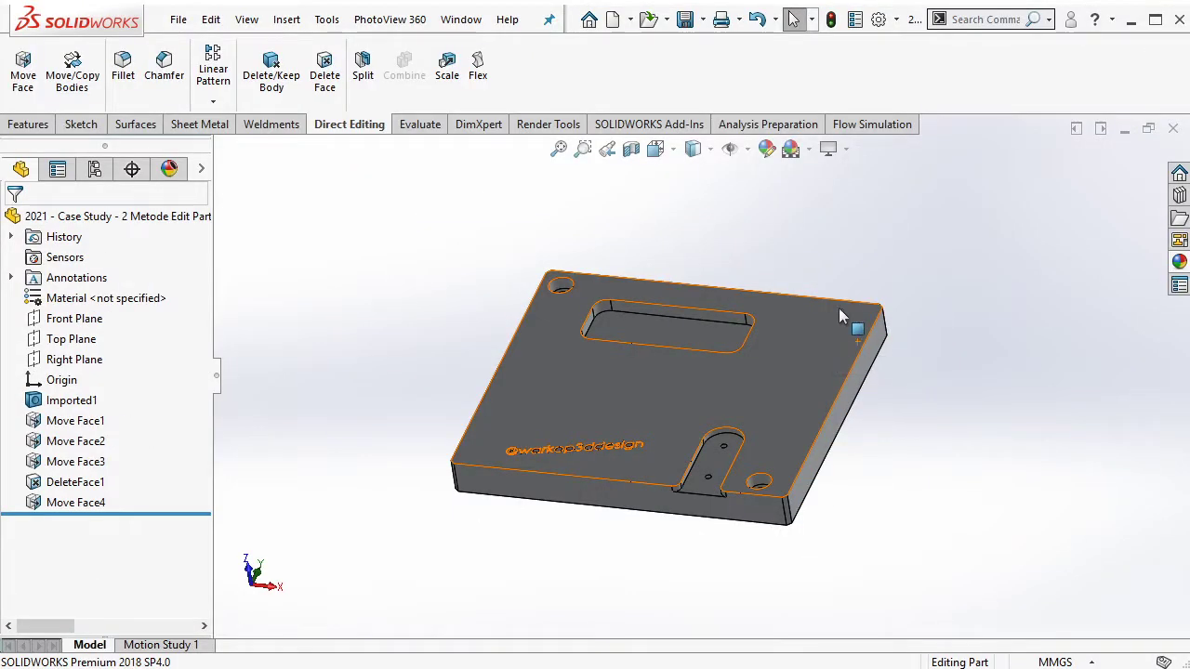
pyautogui.moveTo(619, 337)
pyautogui.mouseDown(button='middle')
pyautogui.moveTo(577, 281)
pyautogui.moveTo(654, 273)
pyautogui.moveTo(610, 265)
pyautogui.moveTo(555, 288)
pyautogui.mouseUp(button='middle')
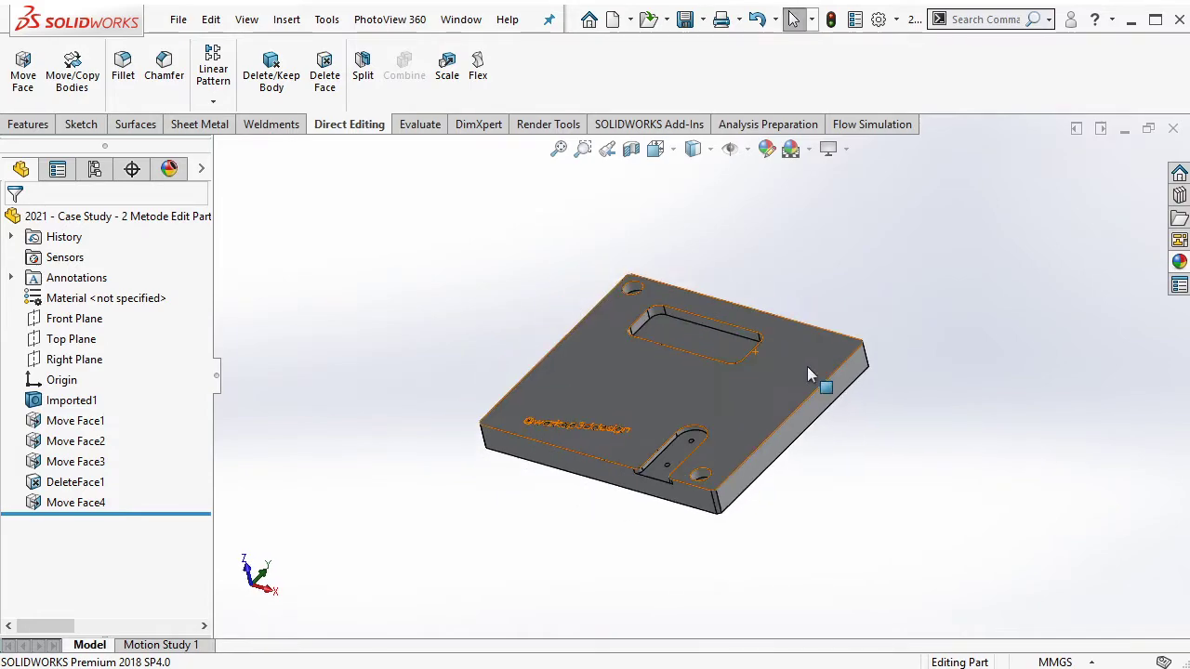
pyautogui.scroll(-3, 808, 371)
pyautogui.scroll(3, 728, 417)
pyautogui.scroll(-2, 797, 431)
pyautogui.scroll(-1, 796, 431)
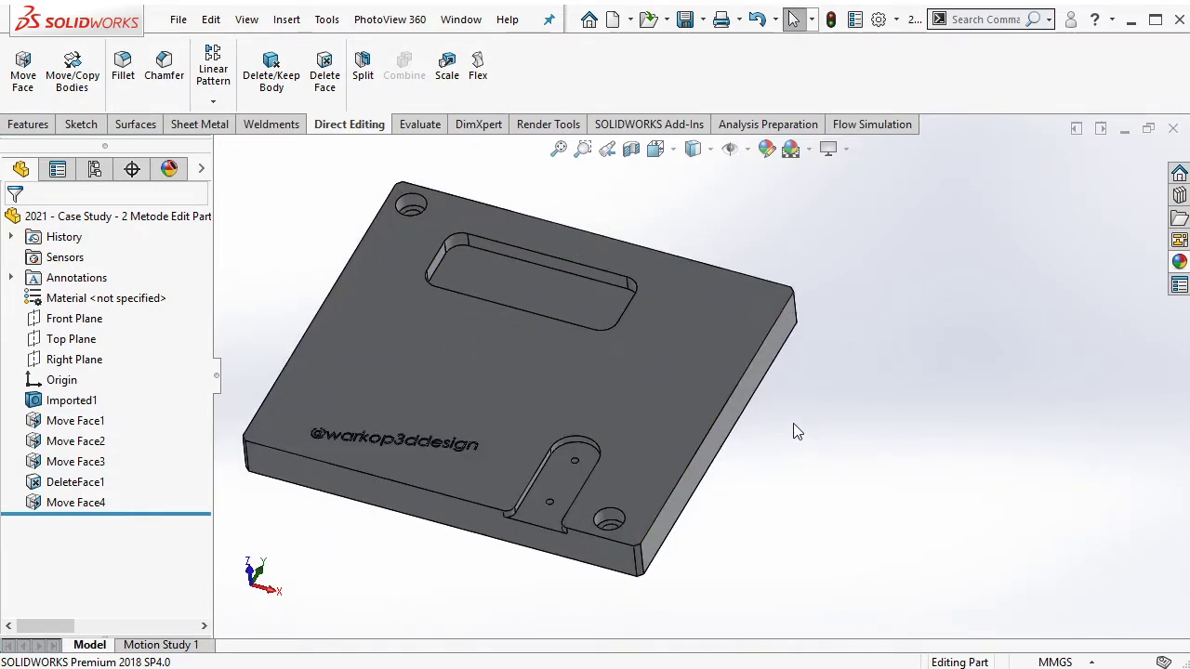
pyautogui.scroll(2, 797, 431)
pyautogui.scroll(1, 321, 383)
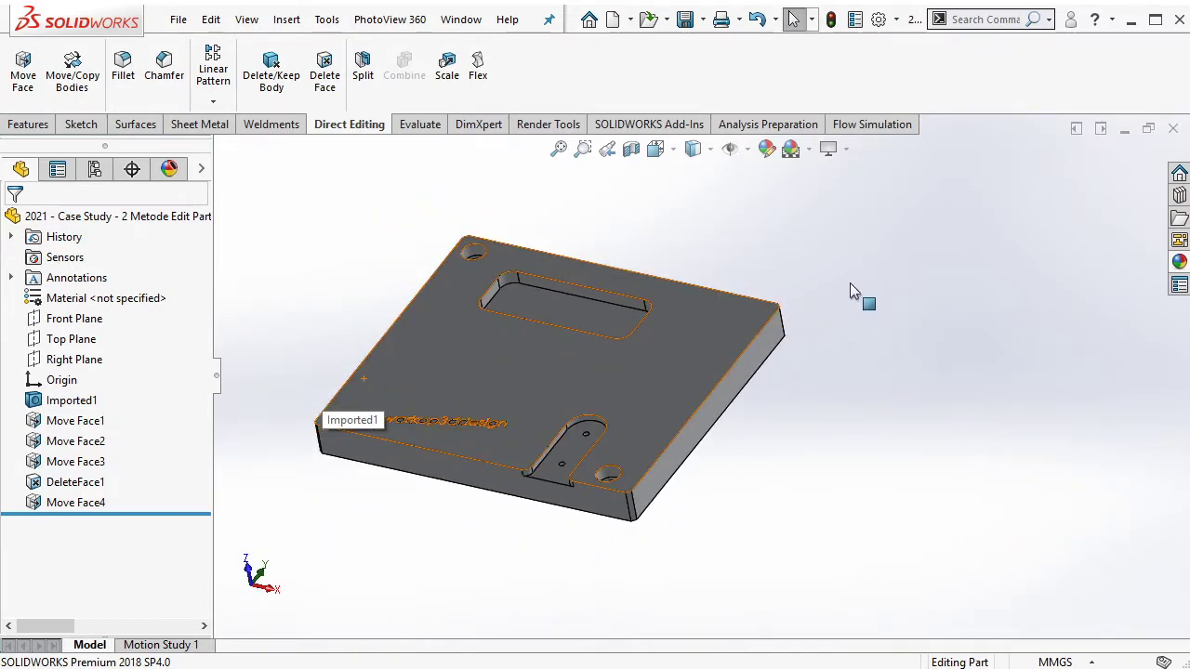
pyautogui.moveTo(850, 288)
pyautogui.mouseDown(button='middle')
pyautogui.moveTo(831, 327)
pyautogui.moveTo(561, 367)
pyautogui.moveTo(633, 340)
pyautogui.moveTo(595, 340)
pyautogui.moveTo(877, 488)
pyautogui.mouseUp(button='middle')
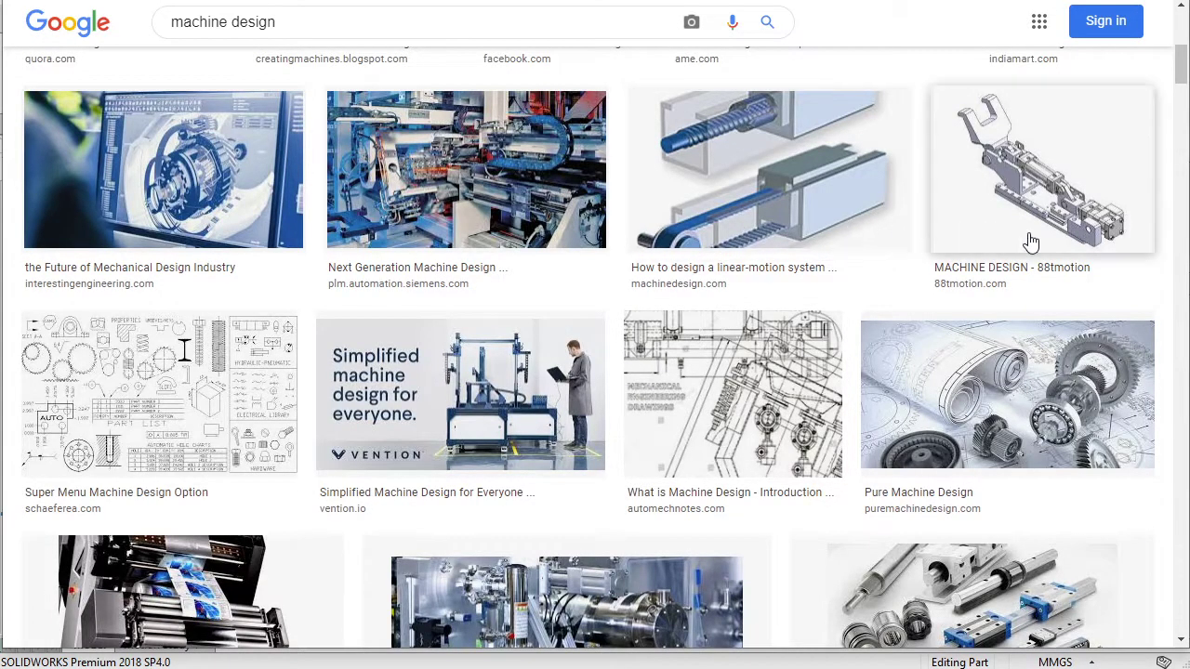
# Scroll down through the 'product design' Google Images results.
pyautogui.scroll(-2, 824, 296)
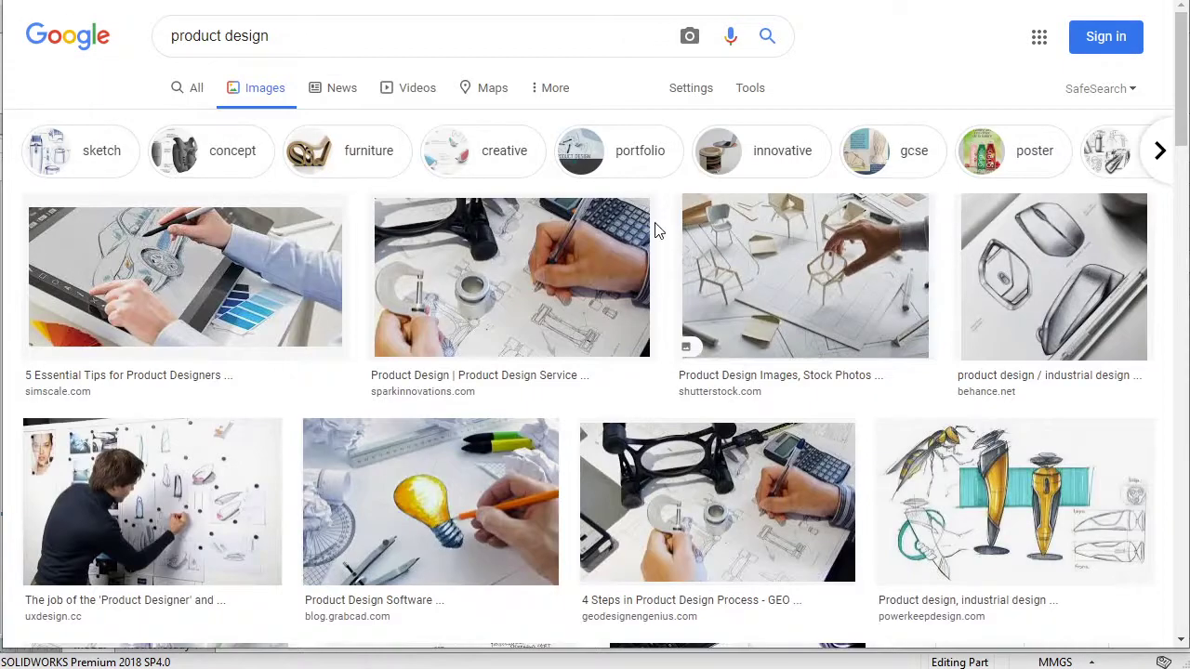
pyautogui.scroll(-2, 988, 304)
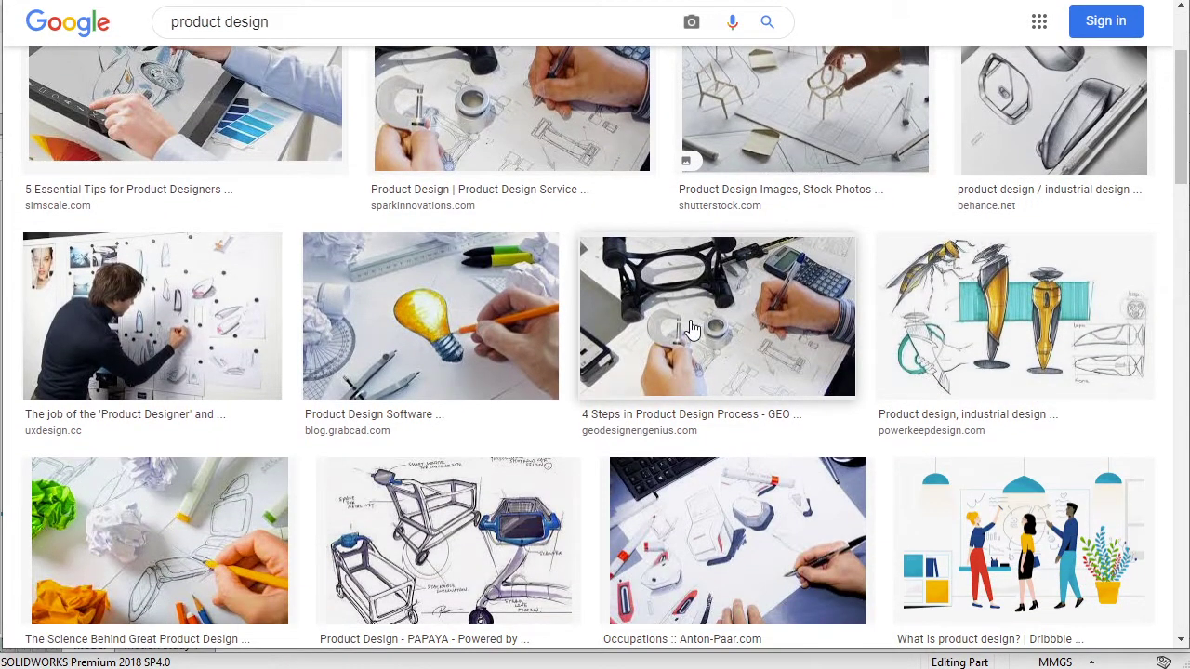
pyautogui.scroll(-2, 578, 376)
pyautogui.scroll(-2, 578, 376)
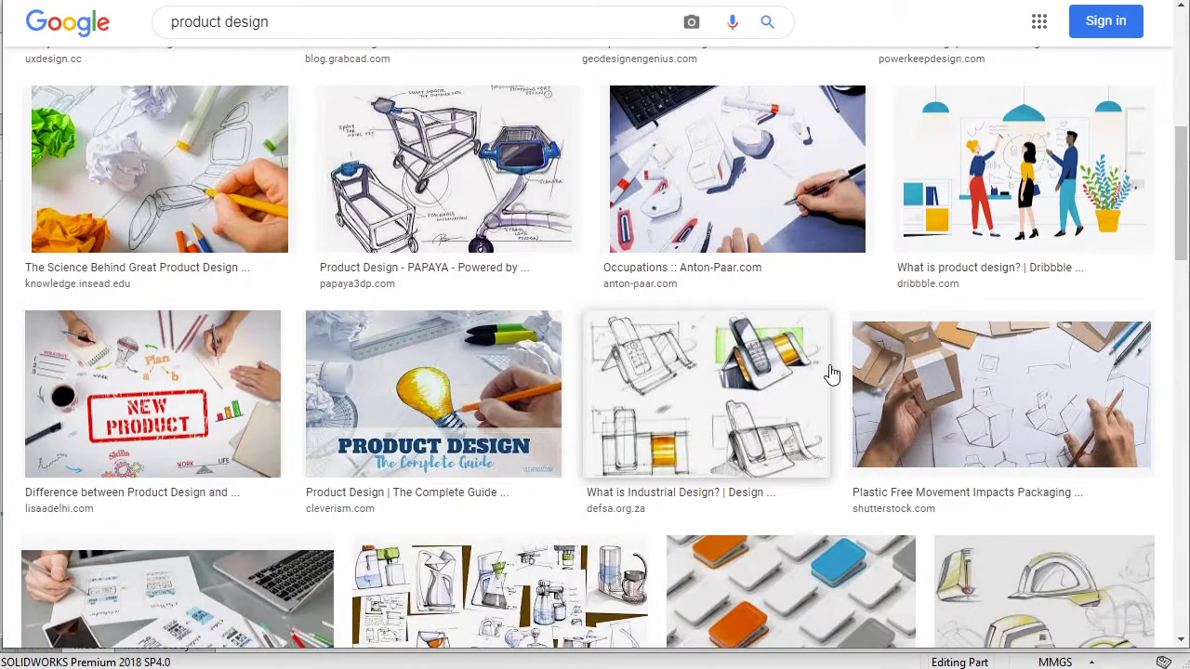
pyautogui.scroll(-2, 1093, 406)
pyautogui.scroll(-2, 753, 403)
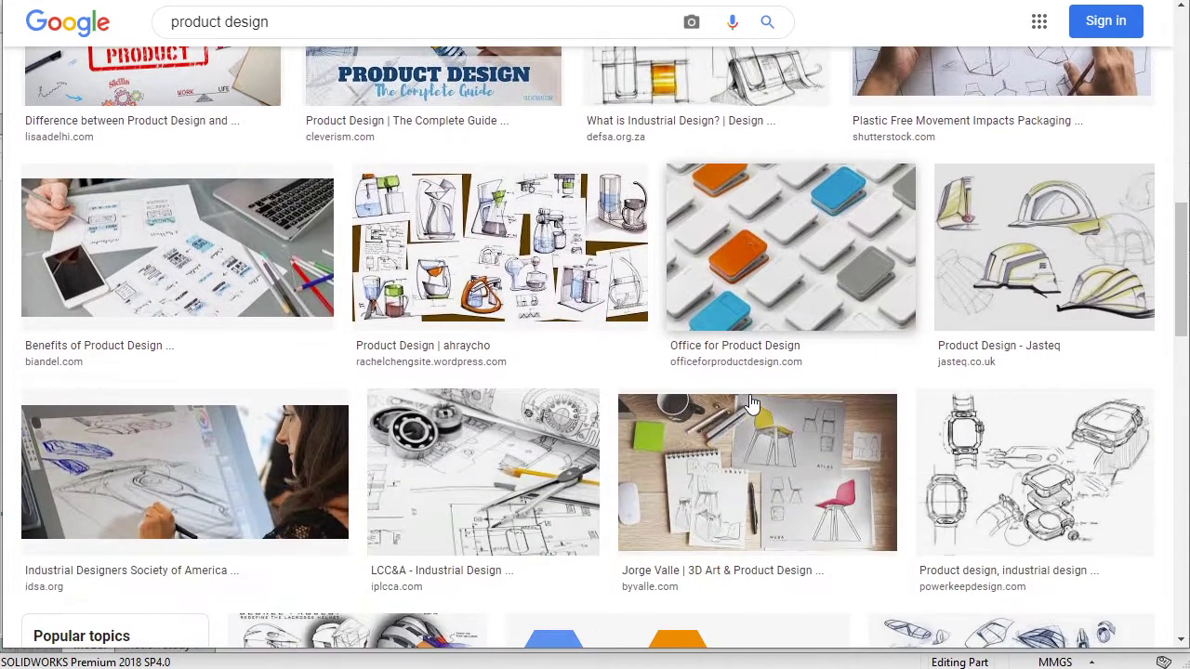
pyautogui.scroll(-2, 762, 404)
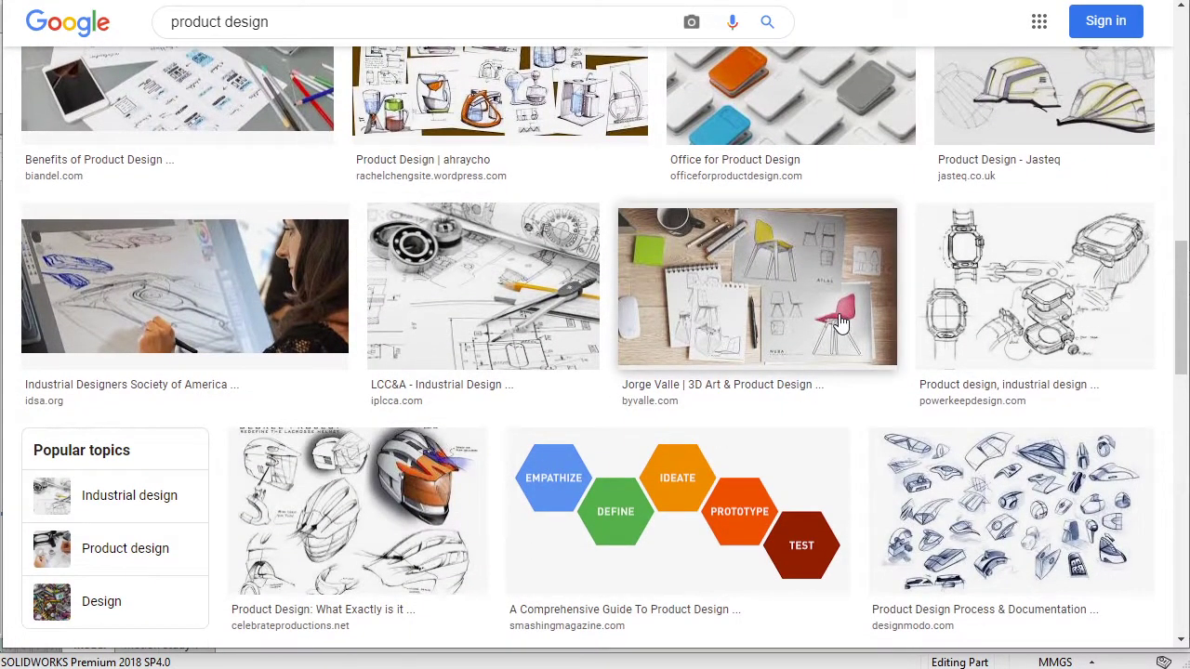
pyautogui.scroll(-2, 585, 393)
pyautogui.scroll(-2, 431, 372)
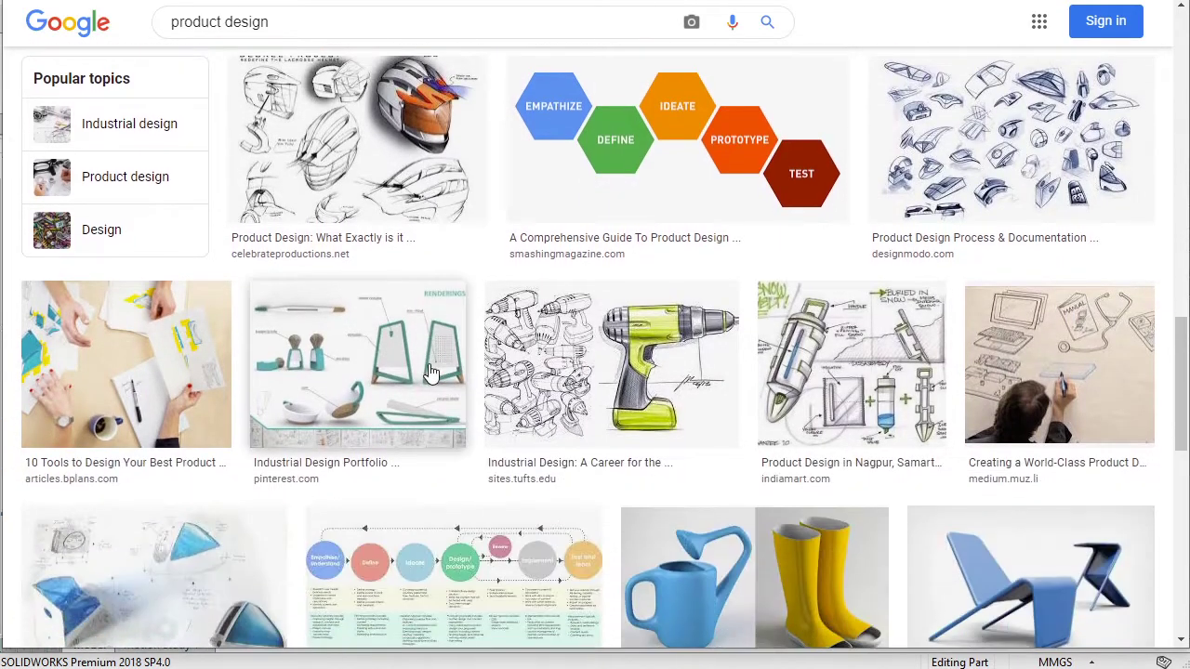
pyautogui.scroll(-2, 666, 409)
pyautogui.scroll(-1, 690, 433)
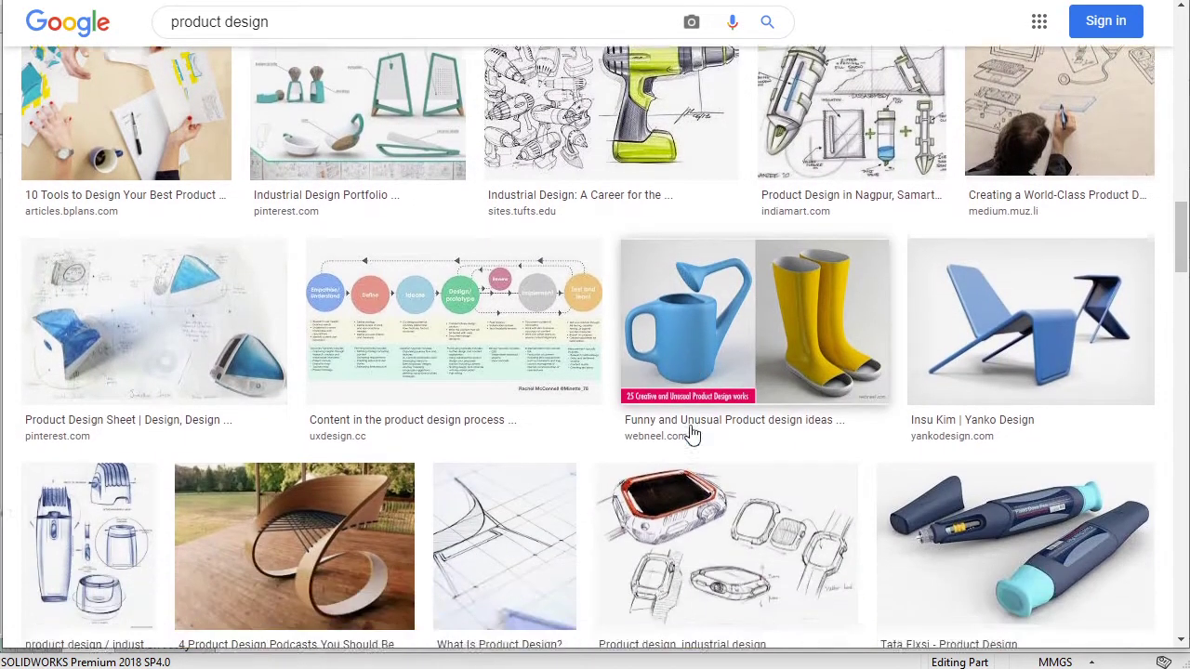
pyautogui.scroll(-2, 690, 434)
pyautogui.scroll(1, 919, 215)
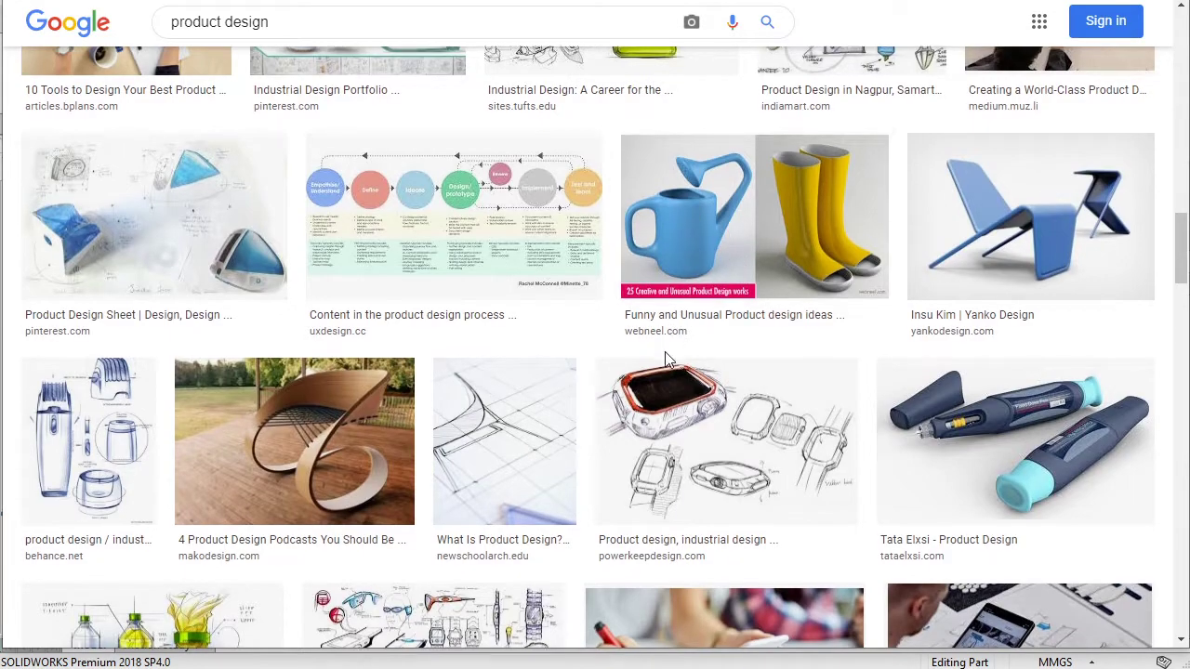
pyautogui.scroll(-1, 625, 444)
pyautogui.scroll(-3, 909, 366)
pyautogui.scroll(-2, 604, 474)
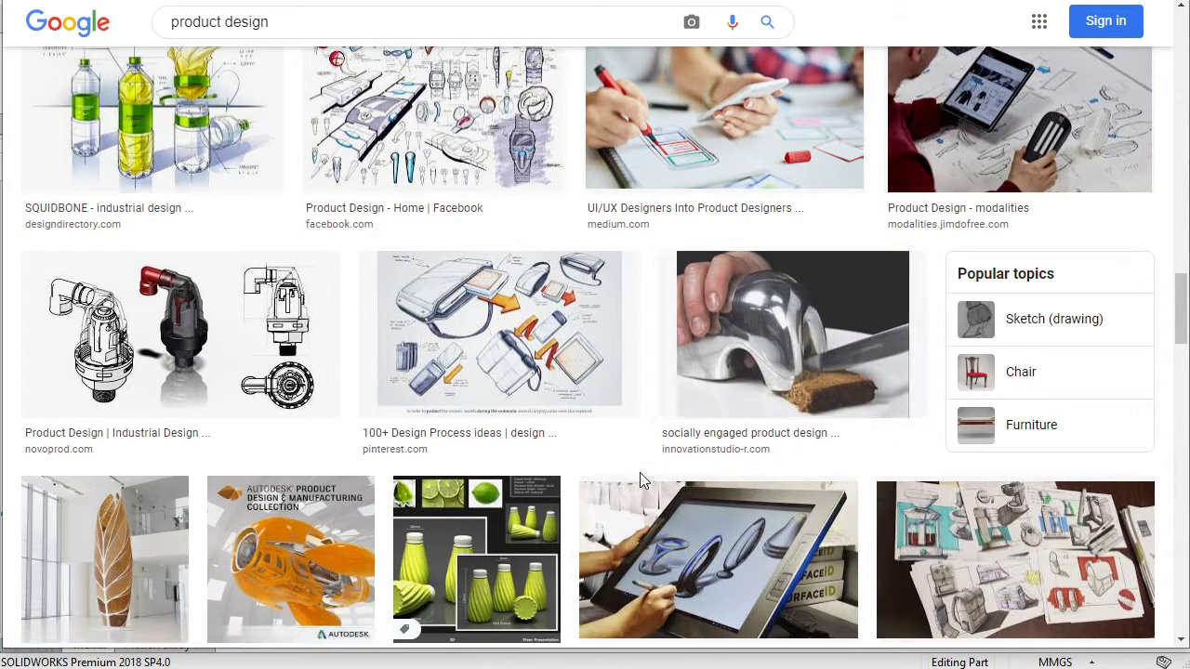
pyautogui.scroll(-3, 850, 391)
pyautogui.scroll(1, 732, 417)
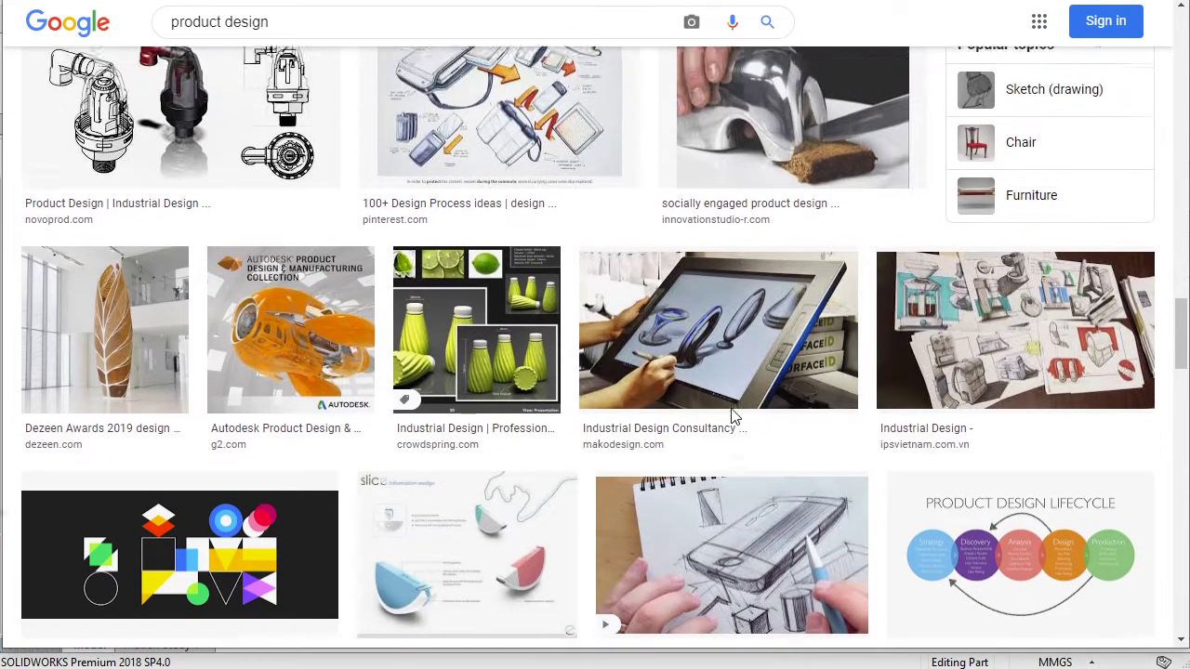
pyautogui.scroll(-3, 738, 417)
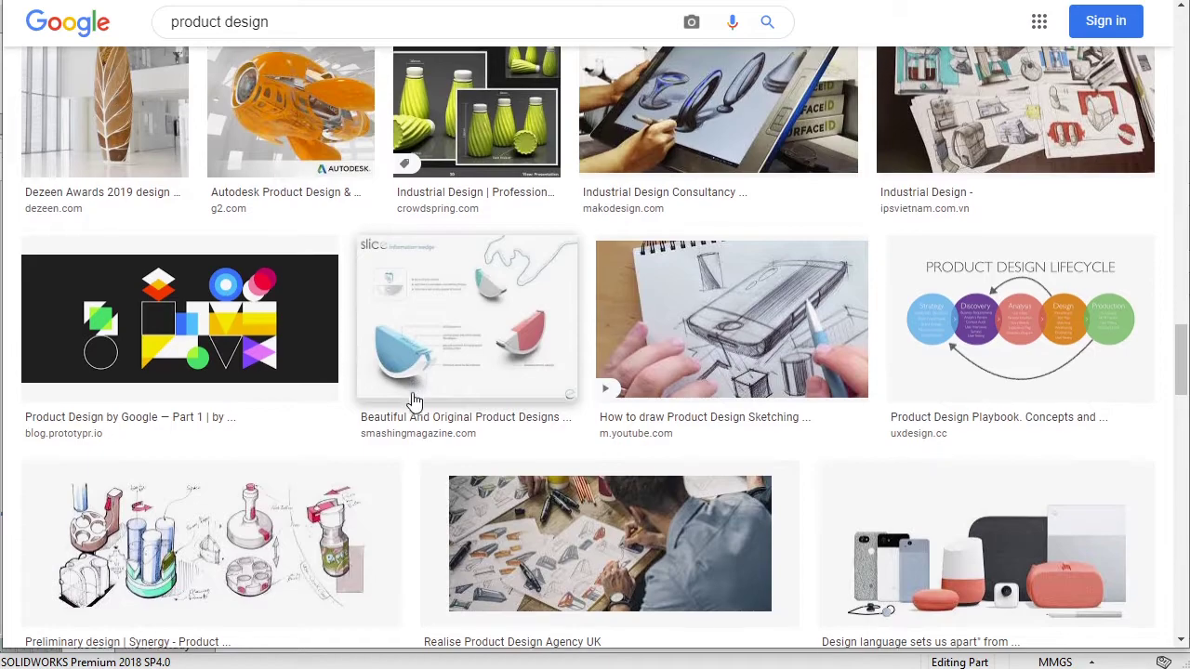
pyautogui.scroll(-2, 415, 403)
# Scroll the last image results, then rotate the mounting plate to a new tilted isometric angle.
pyautogui.scroll(-2, 414, 402)
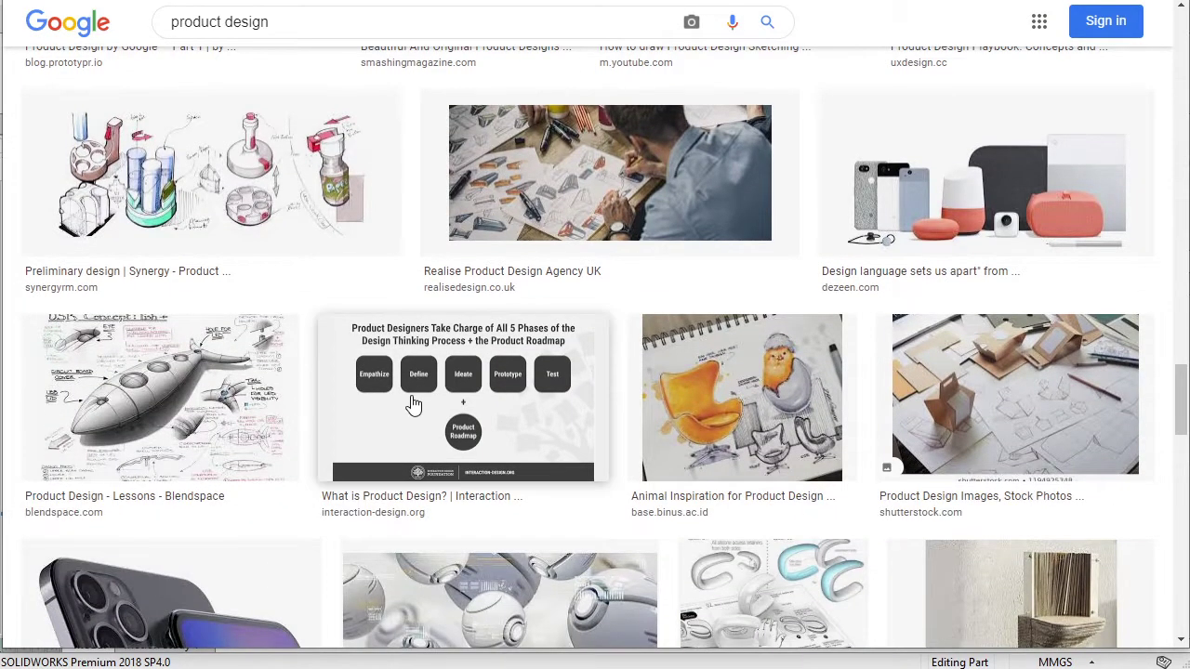
pyautogui.scroll(-1, 499, 404)
pyautogui.scroll(-2, 637, 489)
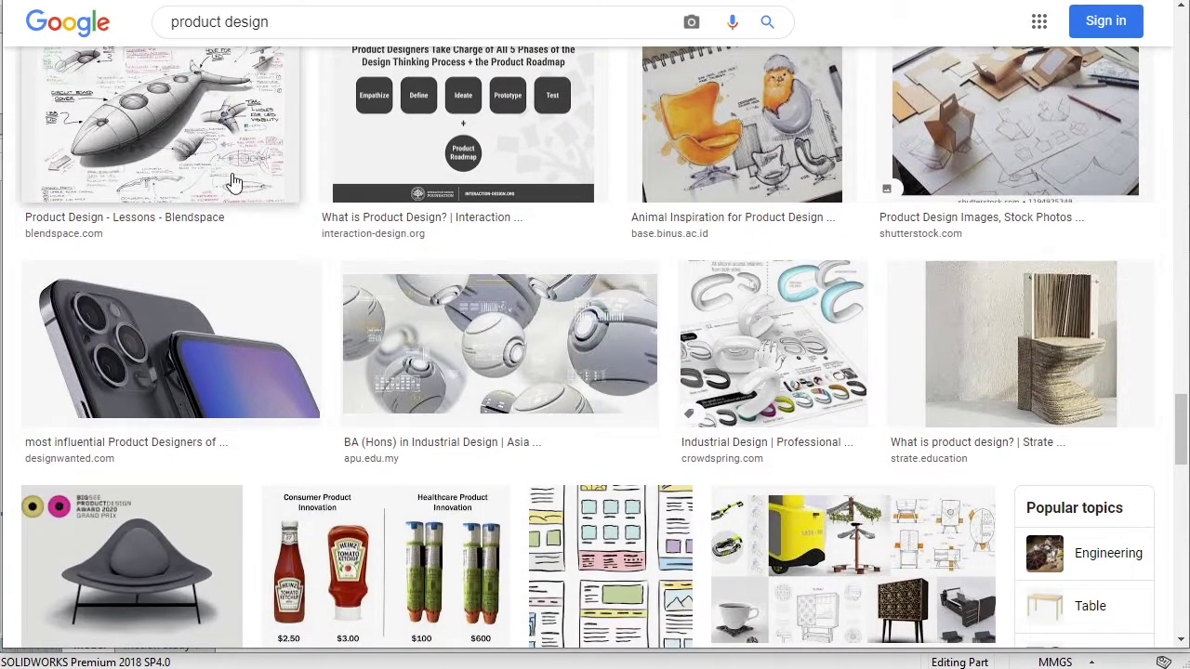
pyautogui.scroll(-2, 702, 397)
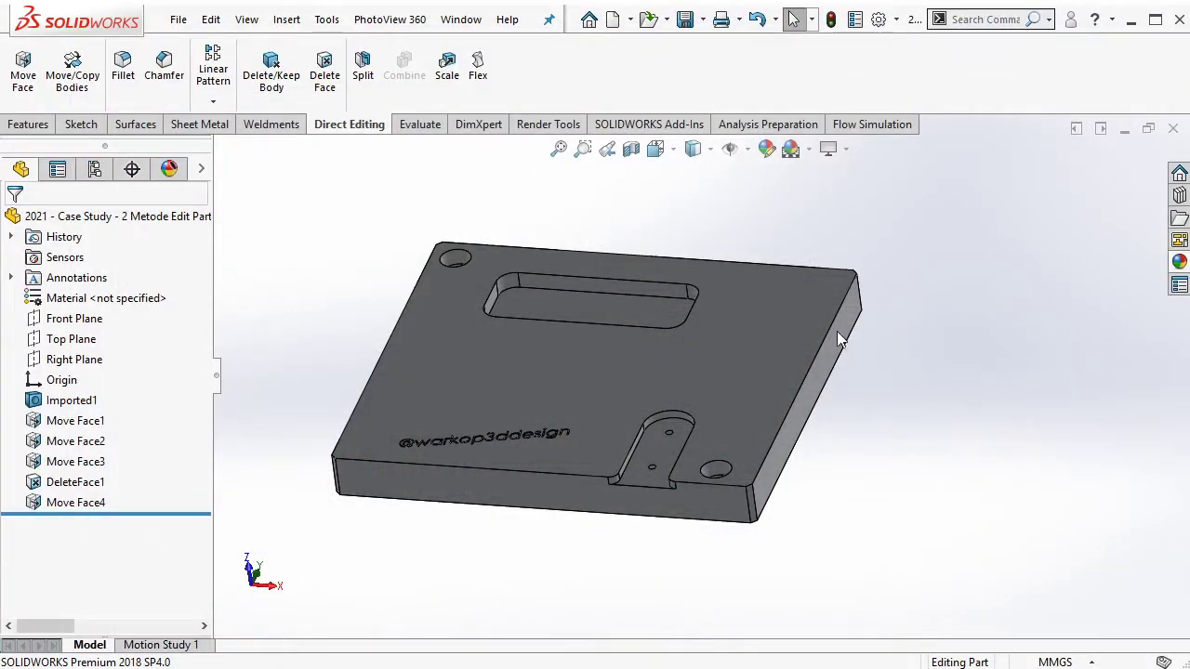
pyautogui.moveTo(838, 332)
pyautogui.mouseDown(button='middle')
pyautogui.moveTo(839, 245)
pyautogui.moveTo(682, 351)
pyautogui.moveTo(771, 232)
pyautogui.mouseUp(button='middle')
pyautogui.moveTo(859, 239); pyautogui.dragTo(839, 258, button='middle')
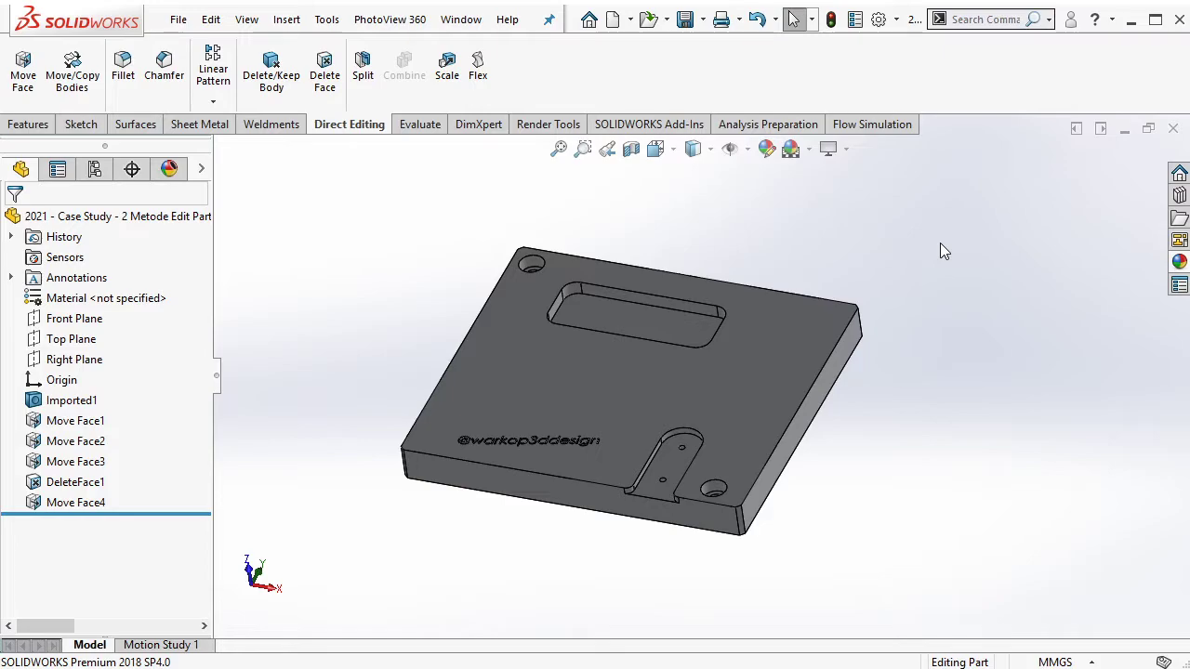
pyautogui.moveTo(940, 244); pyautogui.dragTo(916, 354, button='middle')
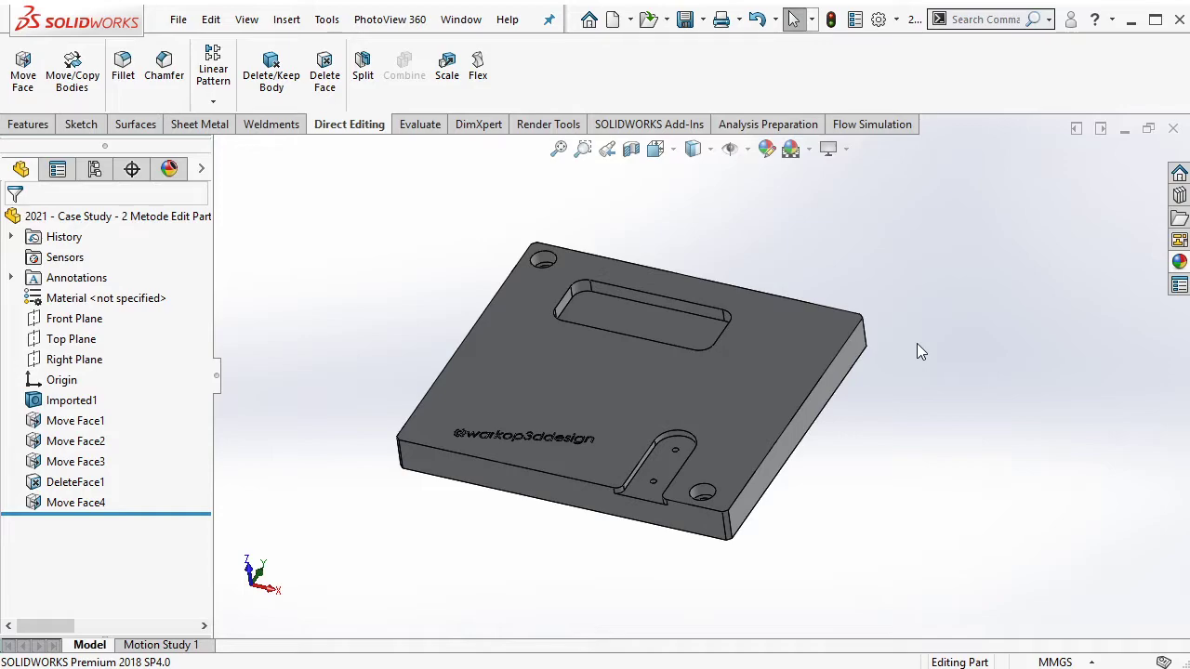
pyautogui.moveTo(923, 361)
pyautogui.mouseDown(button='middle')
pyautogui.moveTo(903, 332)
pyautogui.moveTo(988, 319)
pyautogui.moveTo(957, 303)
pyautogui.moveTo(879, 61)
pyautogui.moveTo(919, 478)
pyautogui.moveTo(908, 324)
pyautogui.moveTo(1017, 313)
pyautogui.moveTo(863, 189)
pyautogui.moveTo(914, 393)
pyautogui.moveTo(903, 399)
pyautogui.moveTo(902, 324)
pyautogui.moveTo(898, 377)
pyautogui.mouseUp(button='middle')
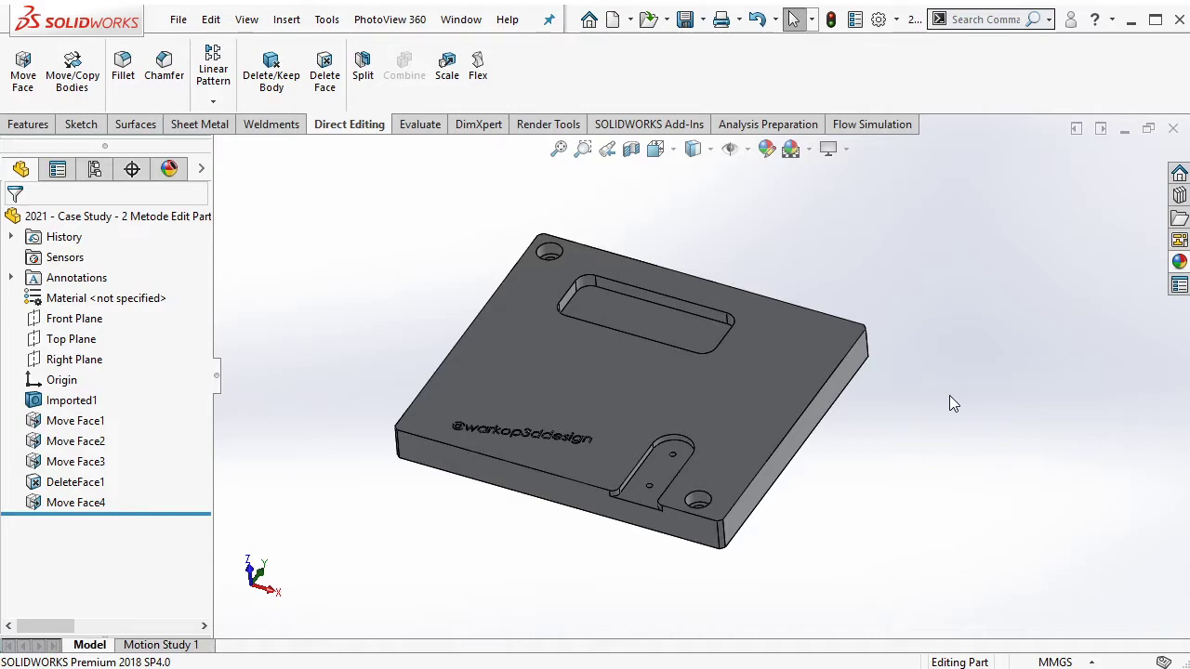
pyautogui.moveTo(949, 396); pyautogui.dragTo(897, 385, button='middle')
pyautogui.moveTo(705, 245)
pyautogui.mouseDown(button='middle')
pyautogui.moveTo(803, 205)
pyautogui.moveTo(696, 233)
pyautogui.moveTo(693, 219)
pyautogui.moveTo(704, 230)
pyautogui.mouseUp(button='middle')
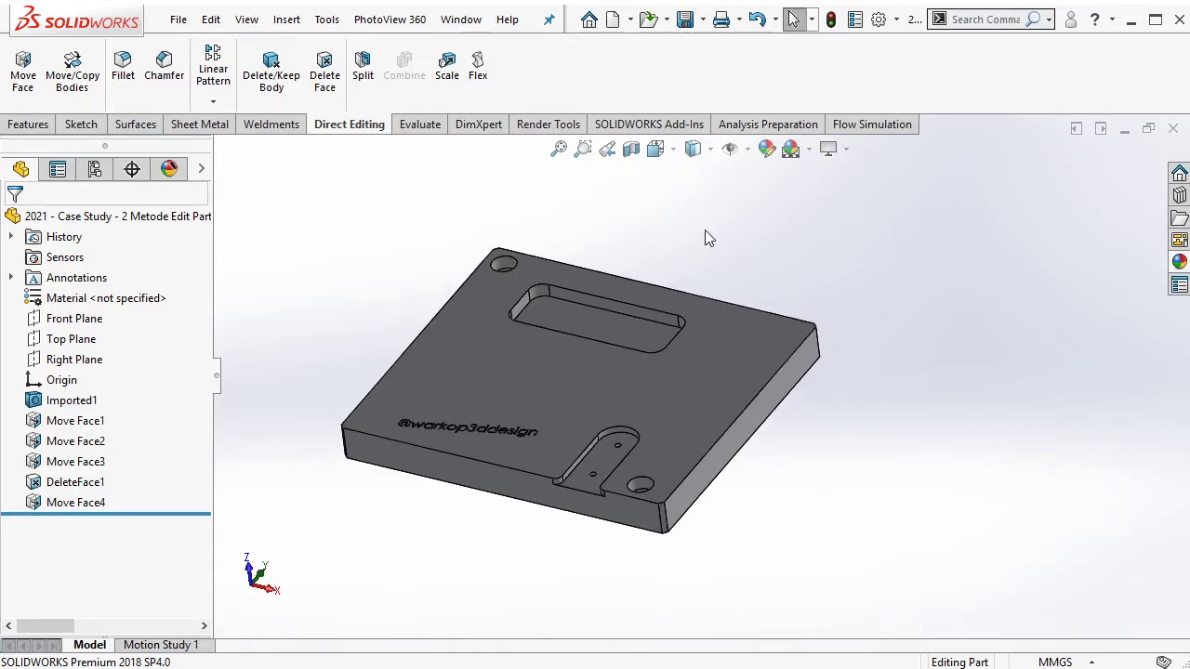